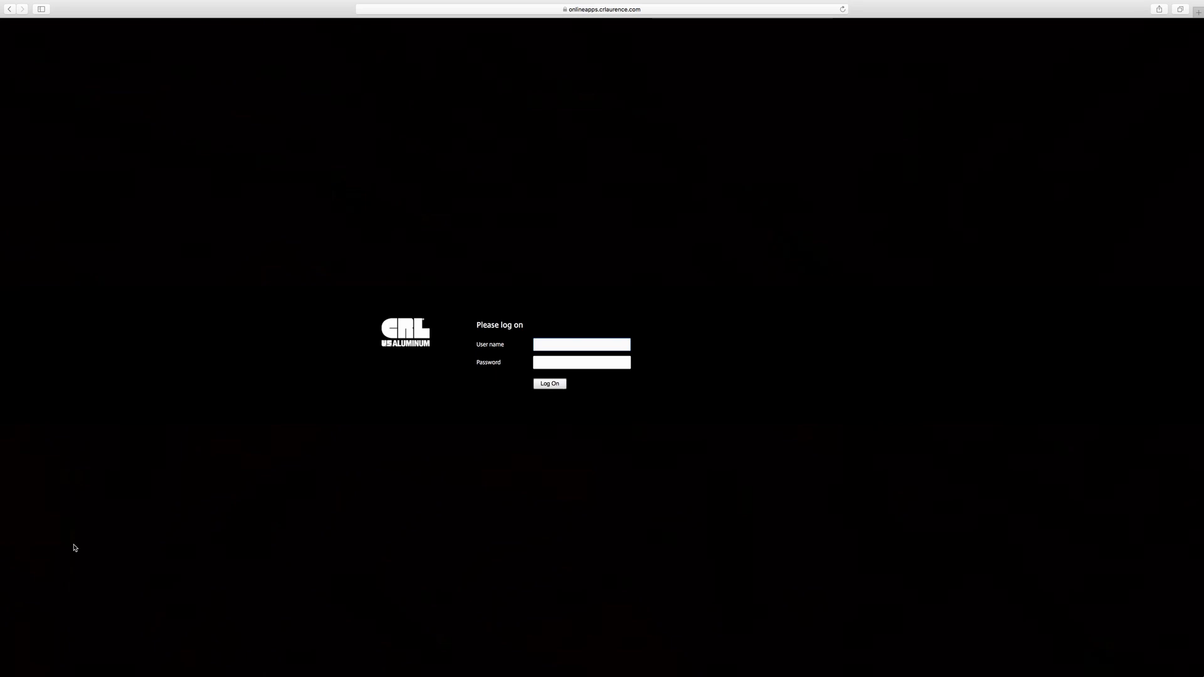
- Log on with the store account's user name and password and show the All Apps list
type("sfsalesstore-01")
key("Tab")
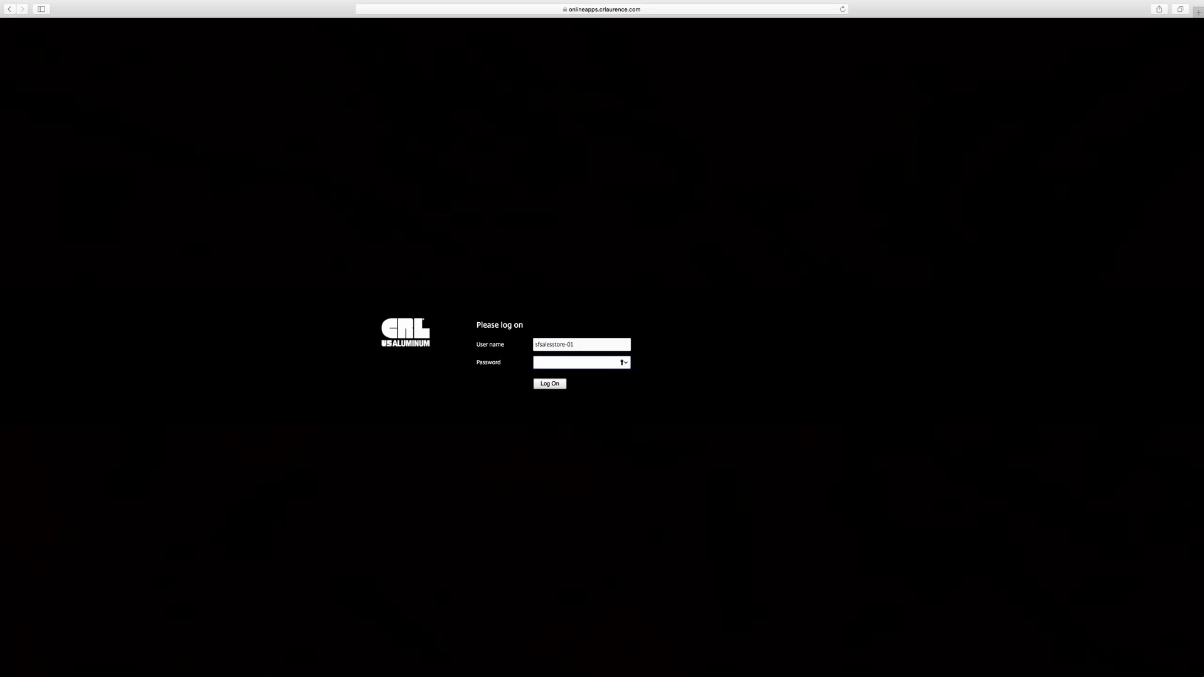
type("•••••")
key("Return")
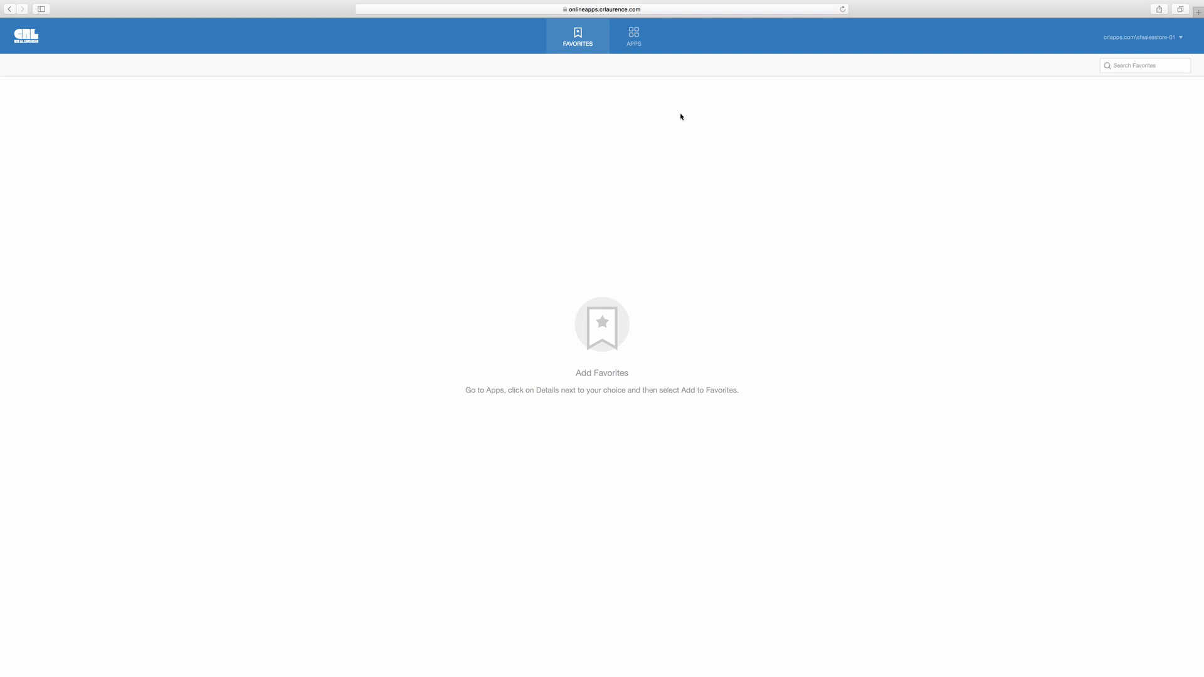
left_click(645, 46)
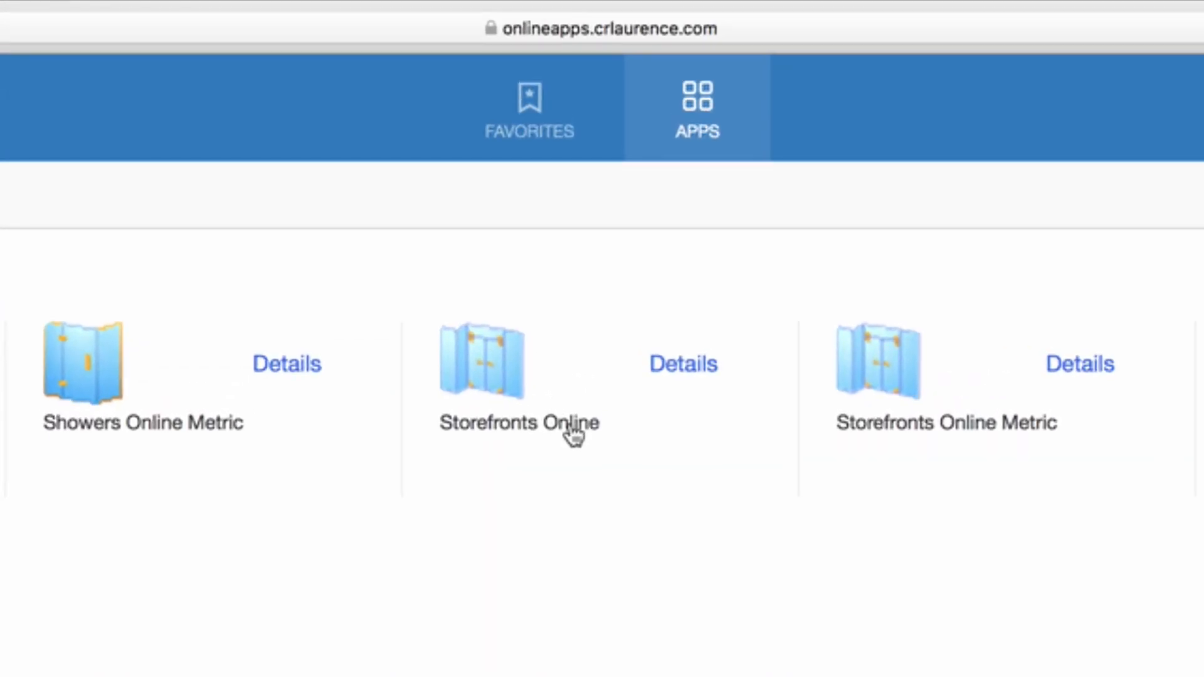
- Launch Storefronts Online, dismiss the business details dialog, and open the Plaza Medical storefront
left_click(572, 433)
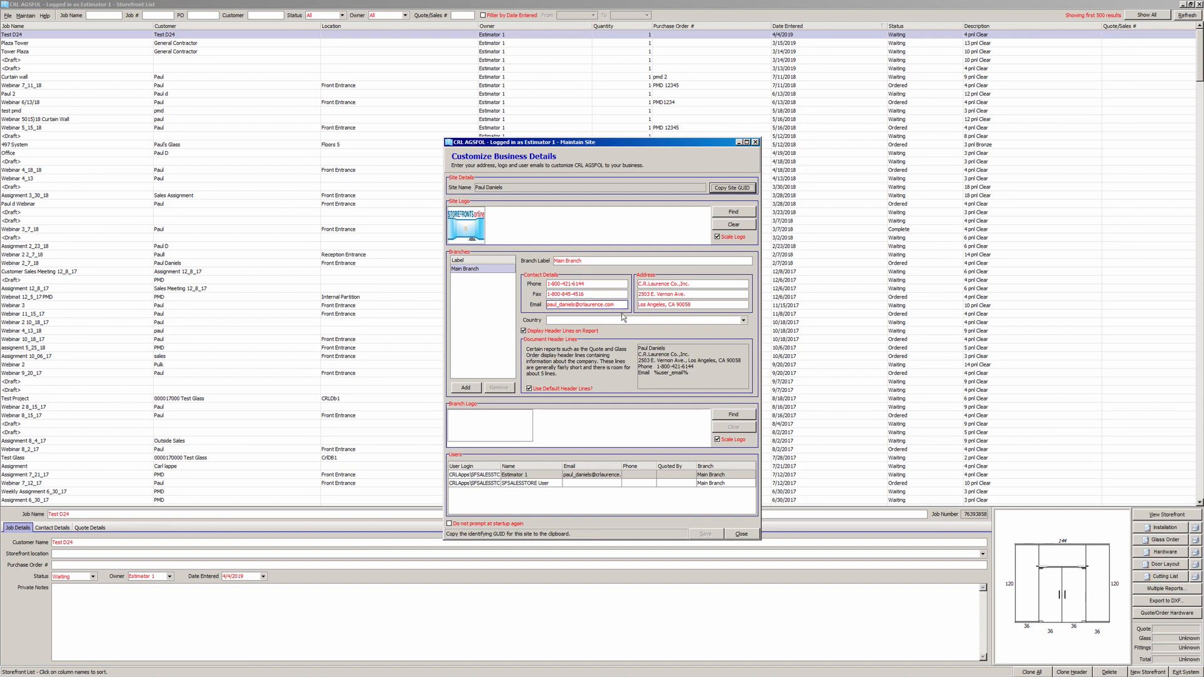
left_click(740, 534)
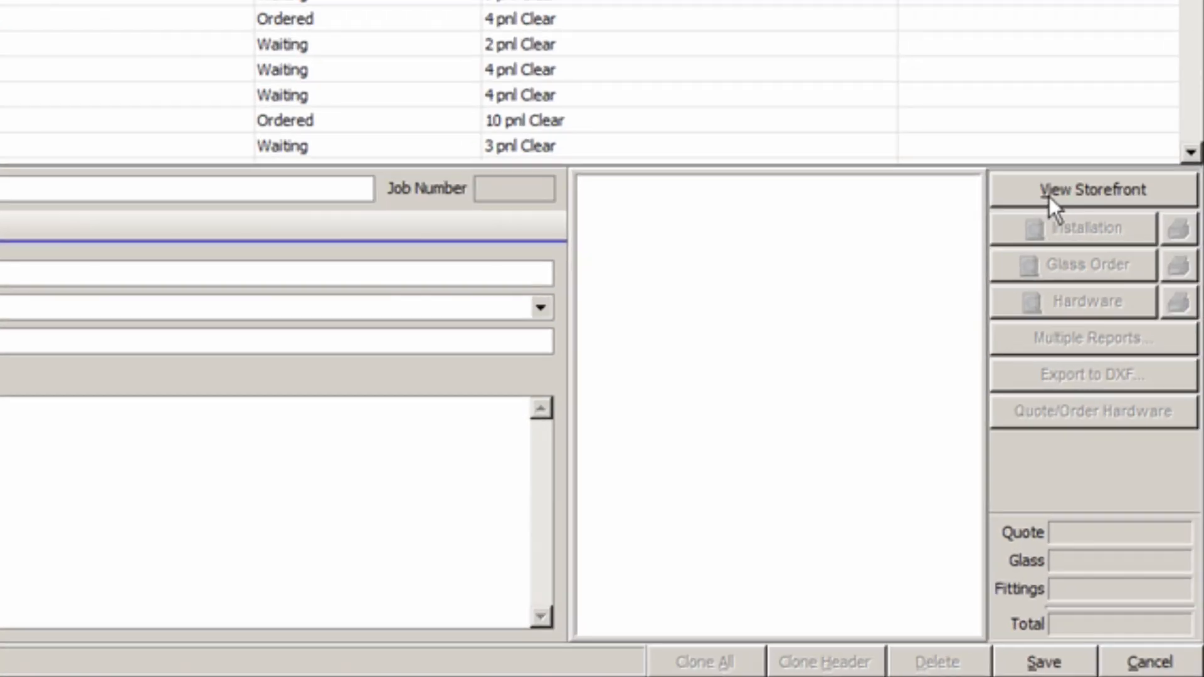
left_click(1076, 277)
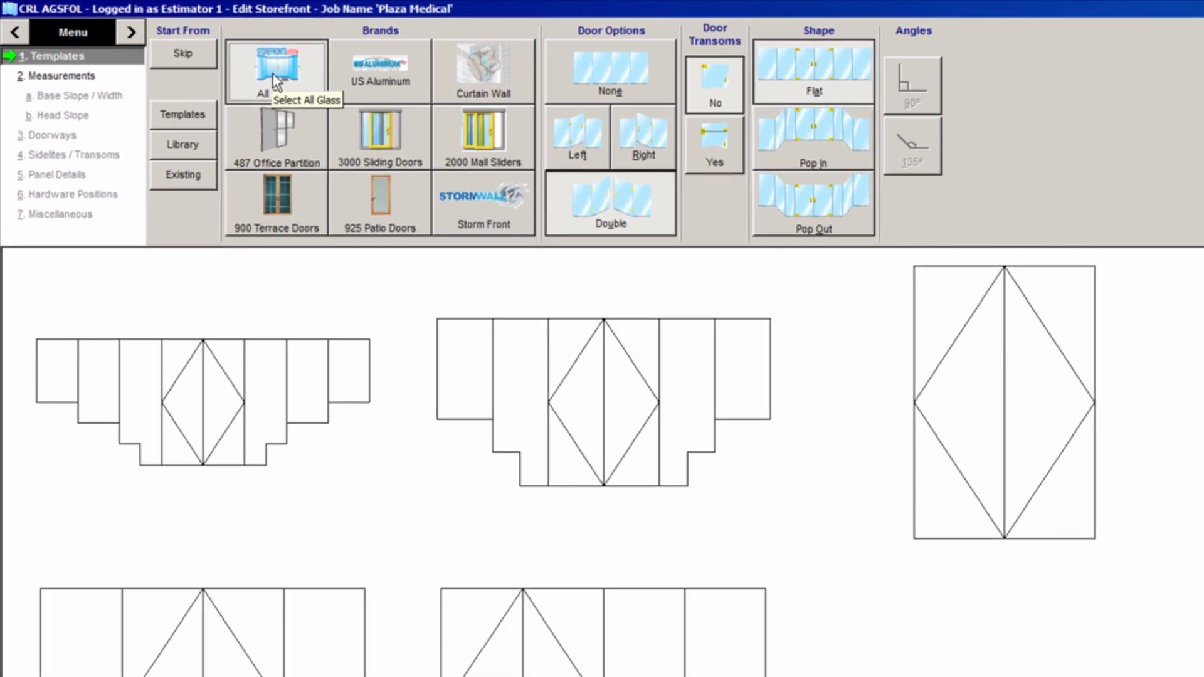
- Browse the Curtain Wall, 3000 Sliding Doors and 487 Office Partition templates, then return to US Aluminum
left_click(375, 76)
left_click(491, 96)
left_click(403, 160)
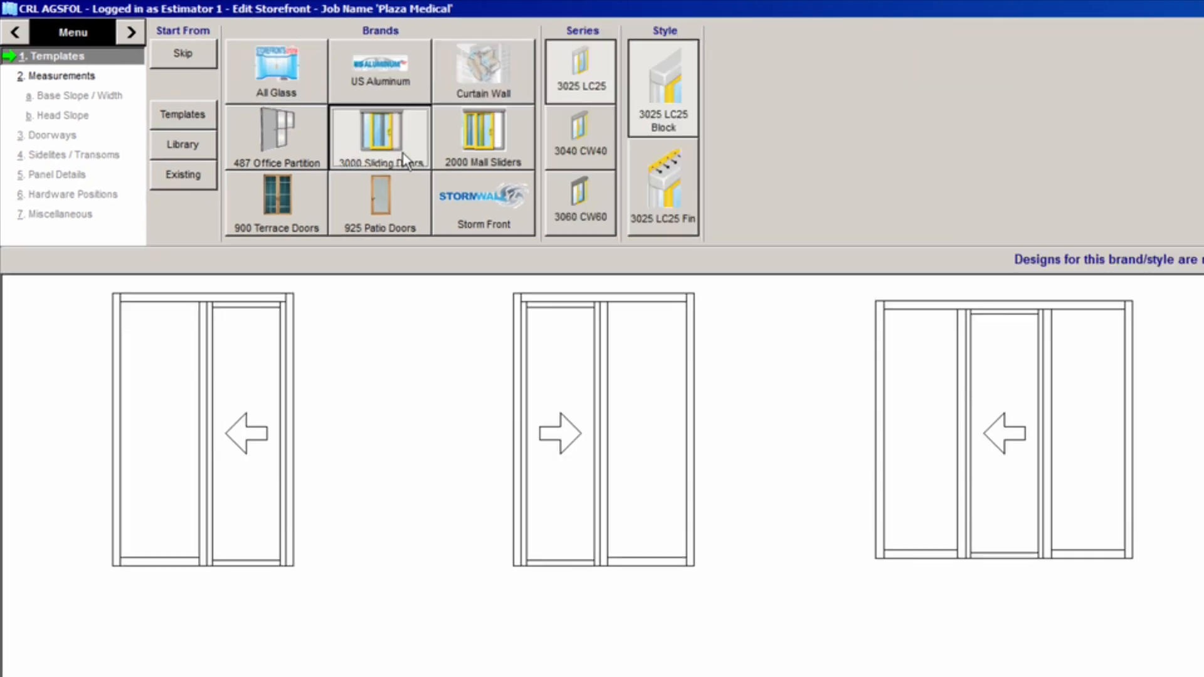
left_click(271, 161)
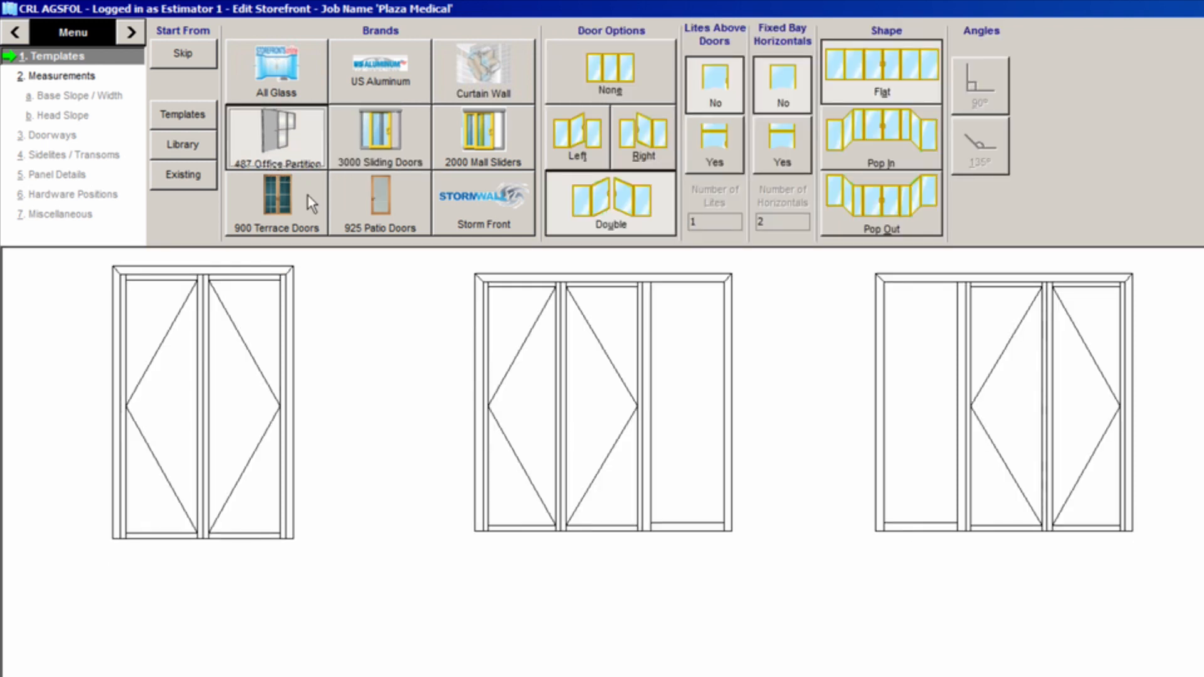
left_click(357, 86)
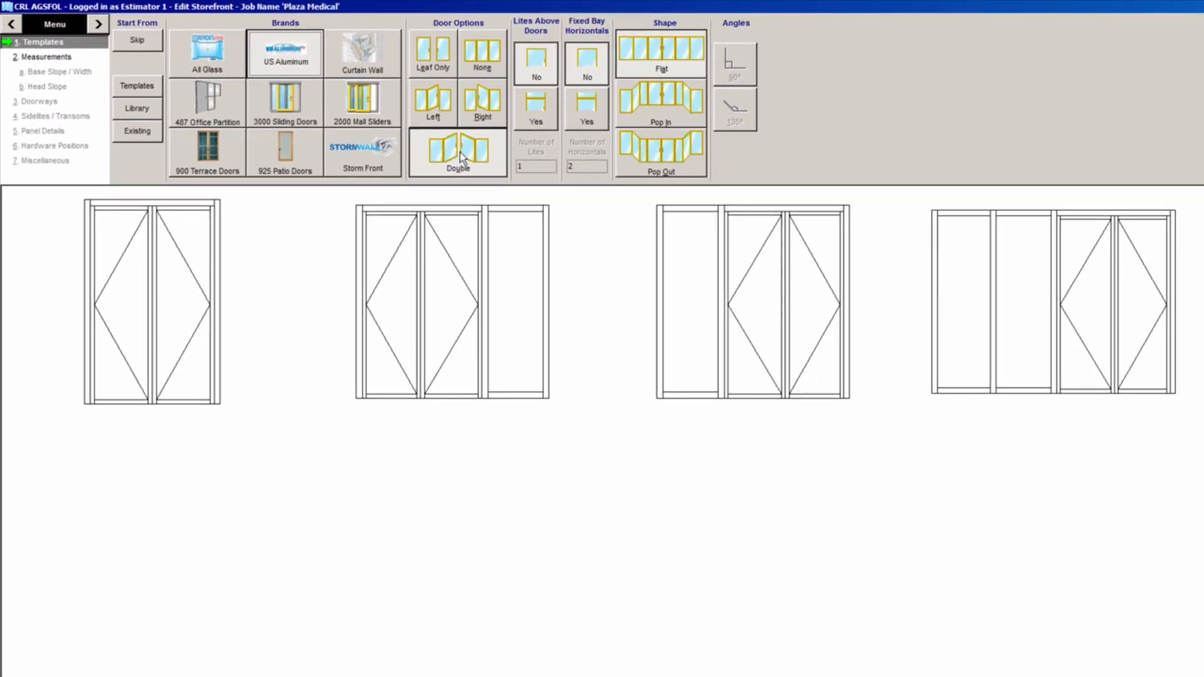
- Compare single, left/right-hand and no-door layouts before settling on double-door layouts
left_click(428, 63)
left_click(459, 170)
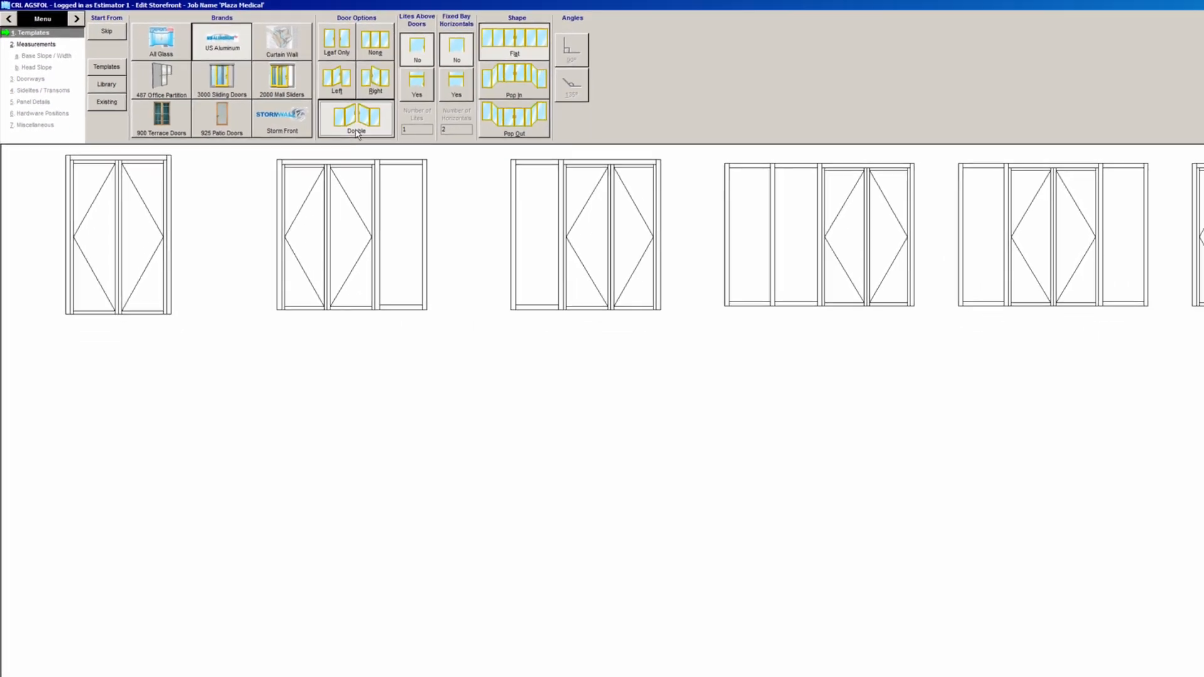
left_click(333, 87)
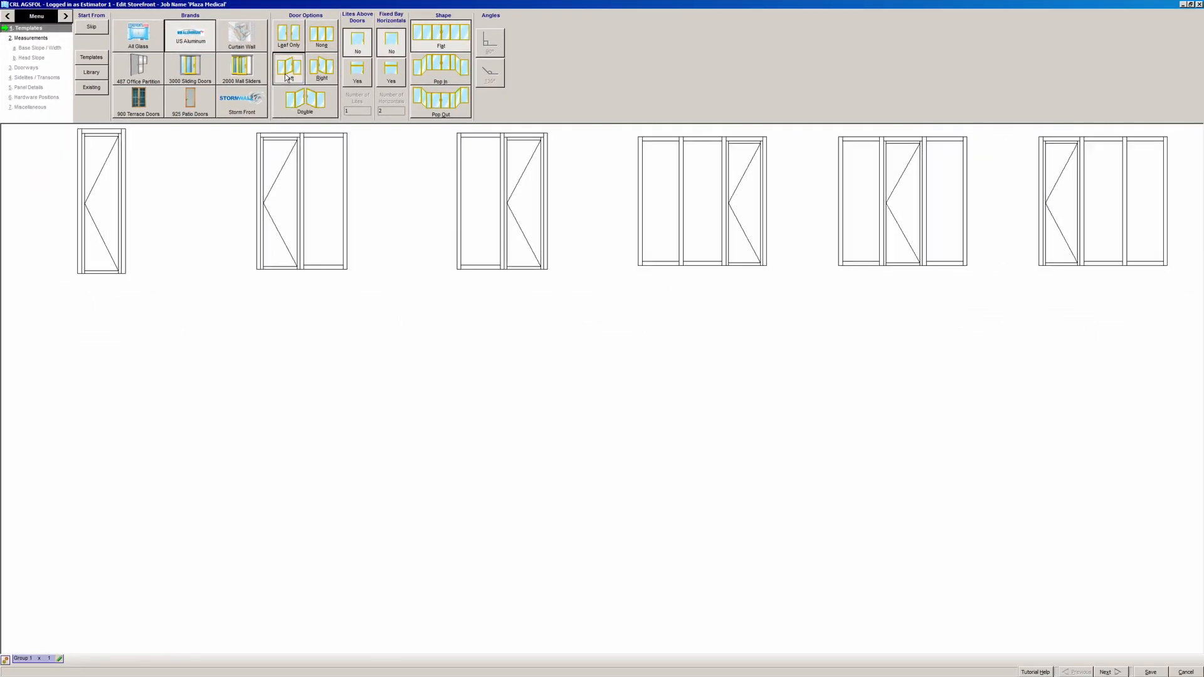
left_click(366, 87)
left_click(315, 35)
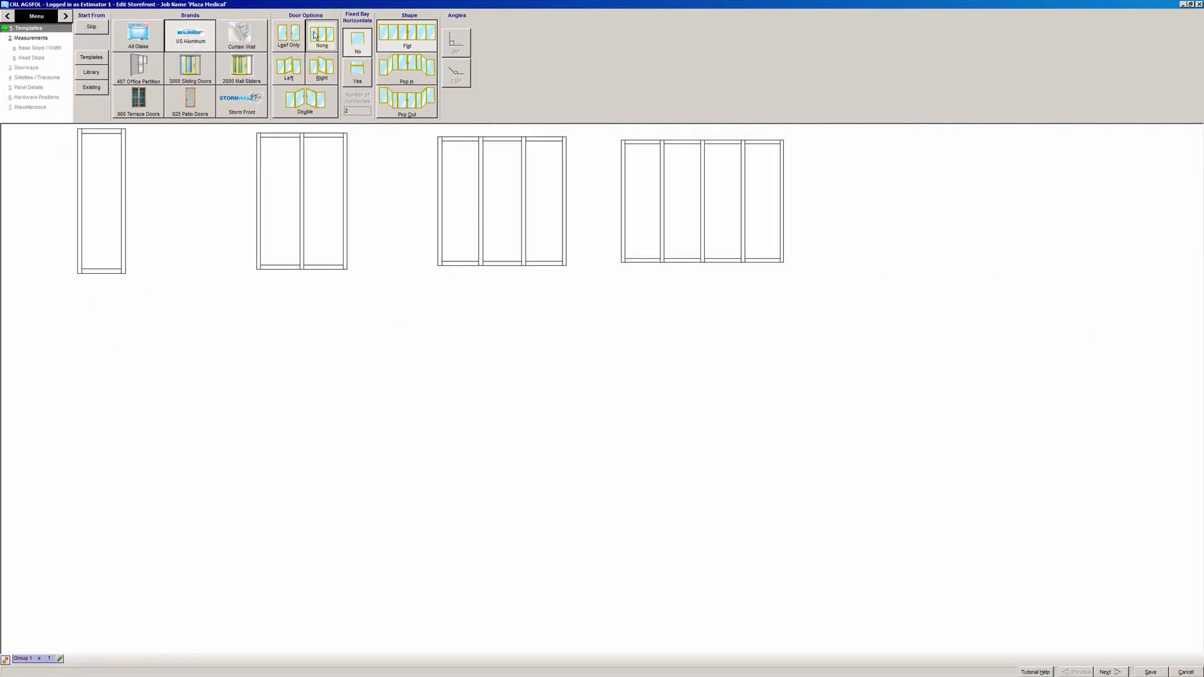
left_click(314, 111)
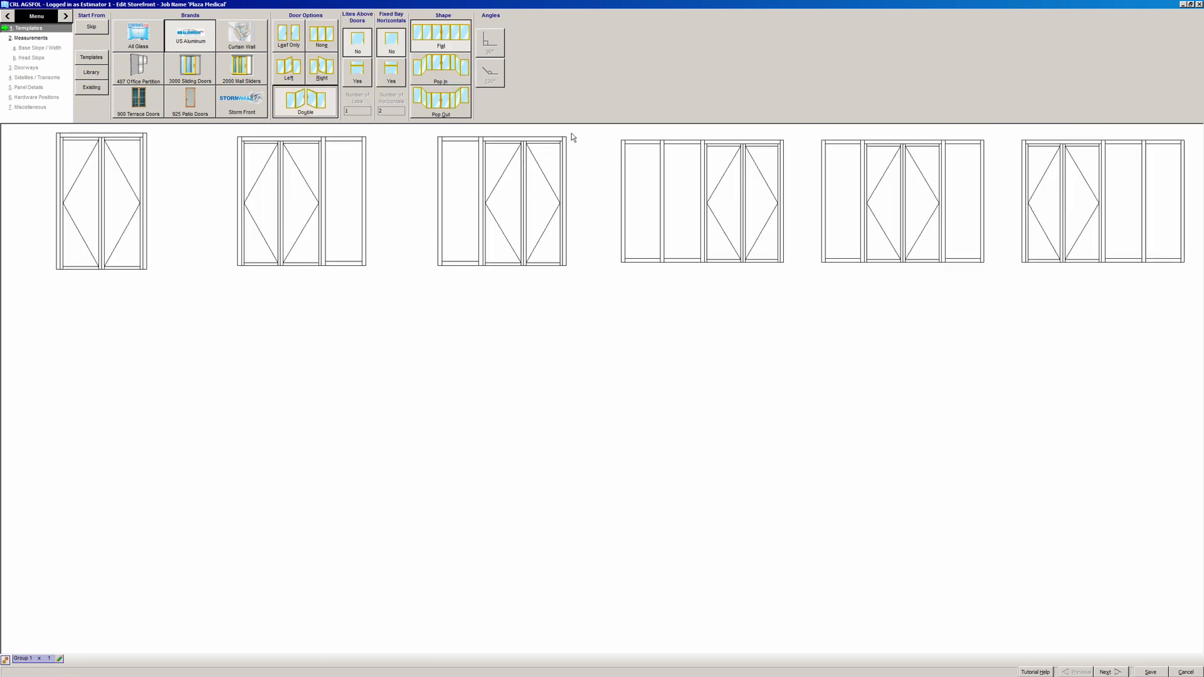
- Apply the double door between side bays with a transom and 1 horizontal per side bay
left_click(891, 240)
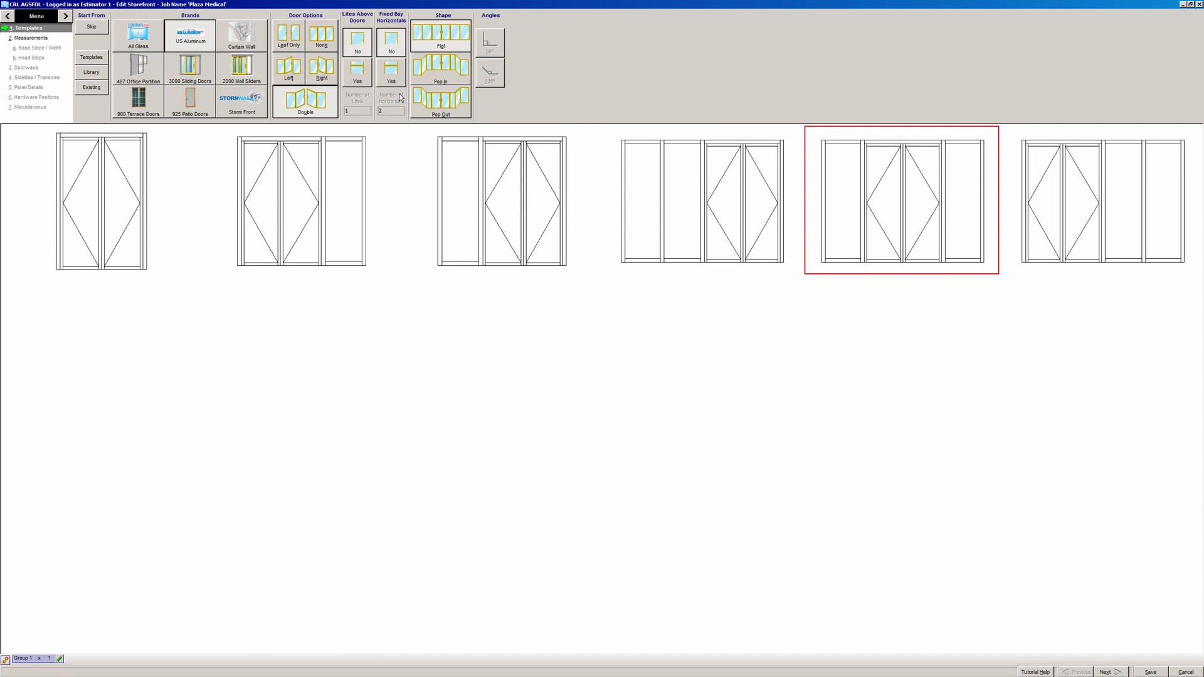
left_click(358, 74)
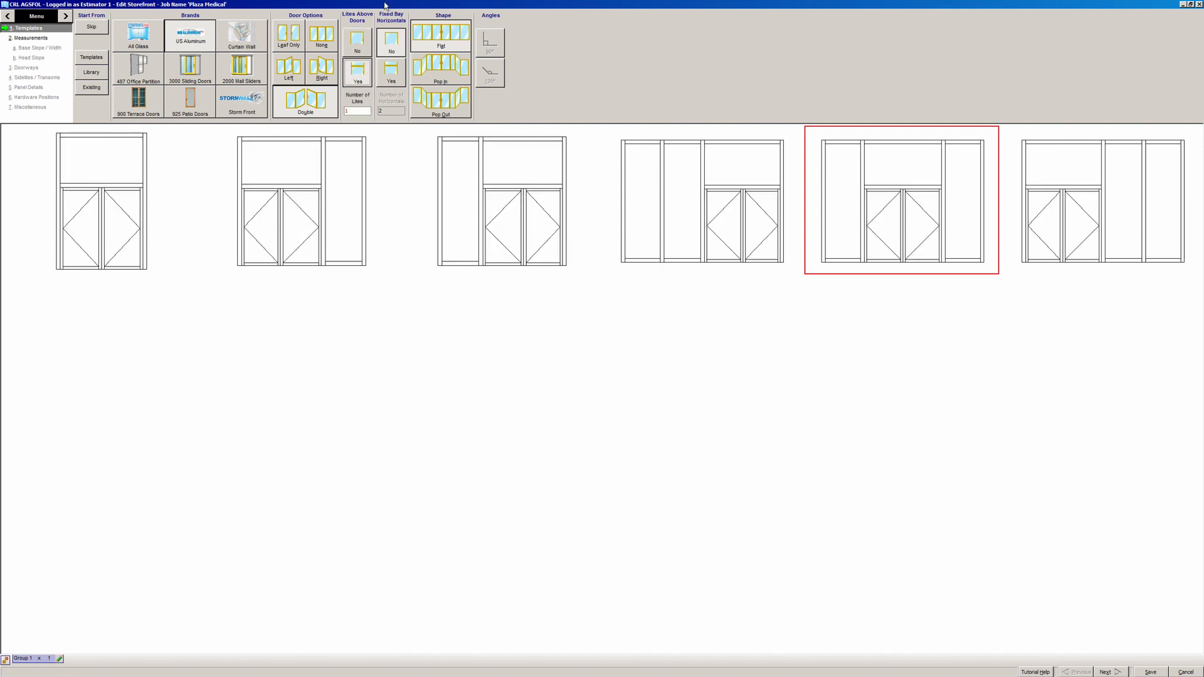
left_click(394, 72)
left_click(395, 111)
key("BackSpace")
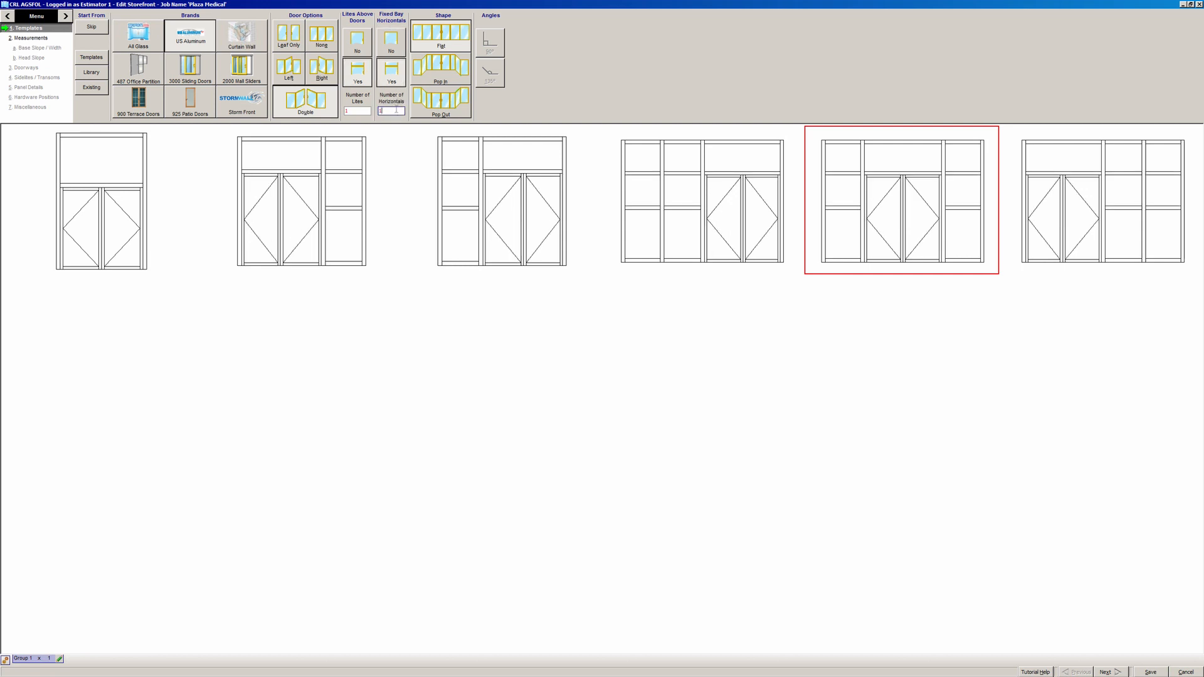
type("1")
key("Tab")
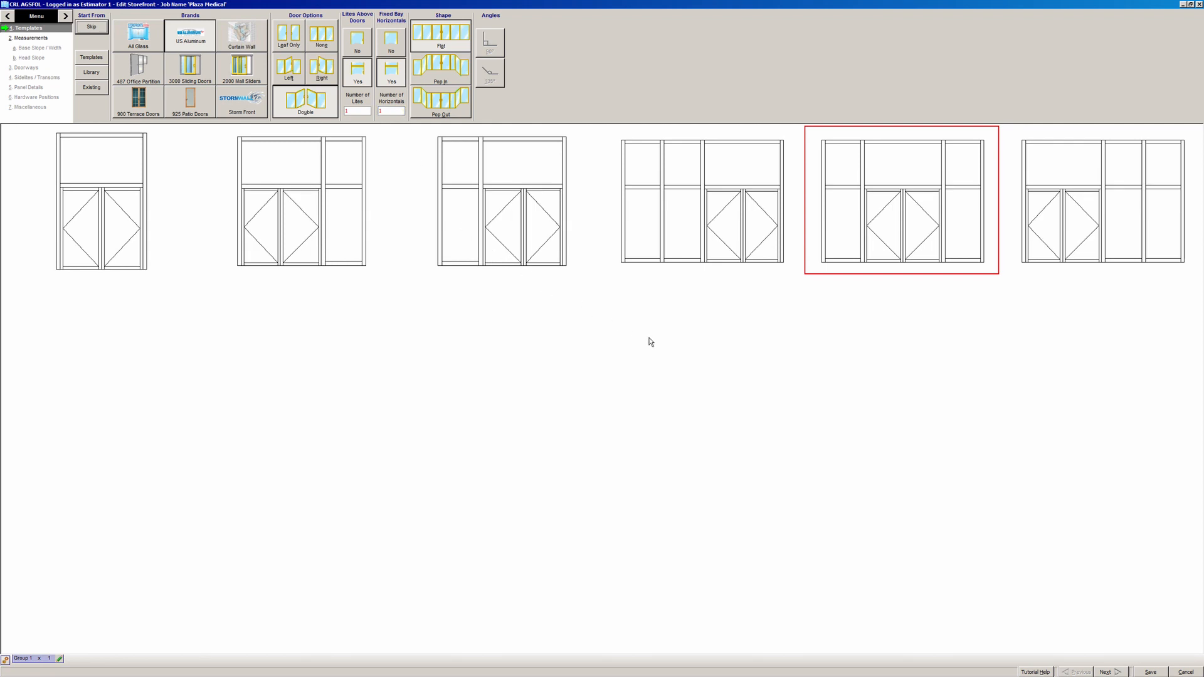
left_click(886, 241)
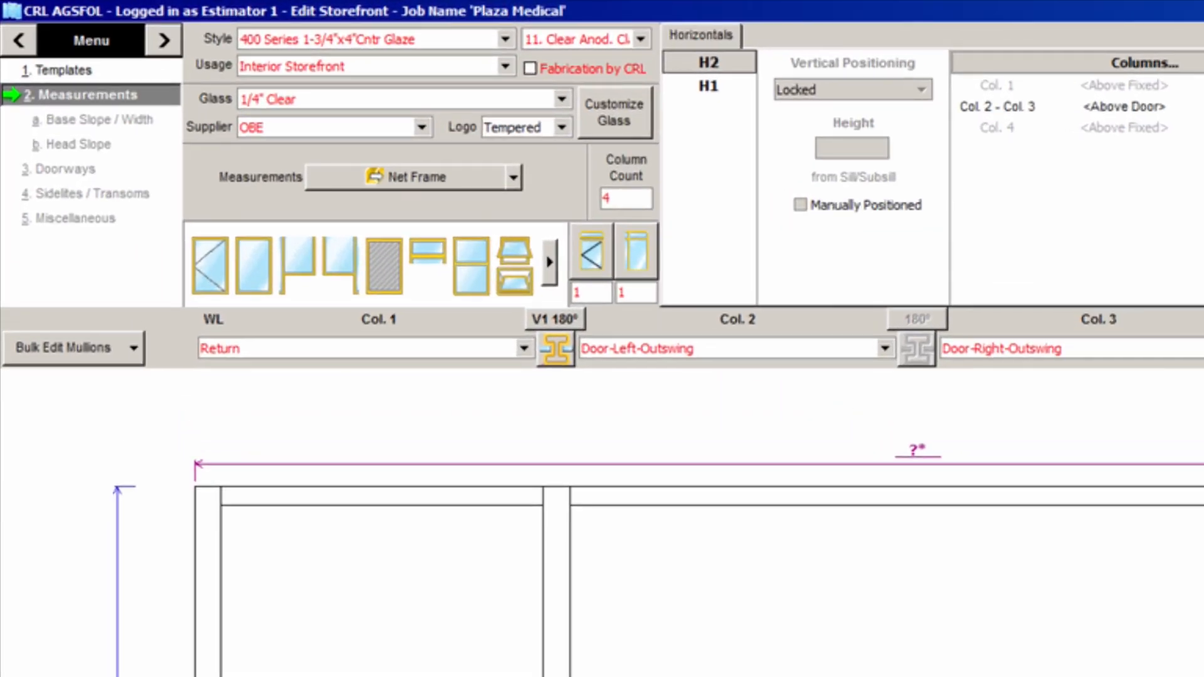
- Set 451 Series framing, 22. Dark Brz. Anod. Class I finish, Exterior Storefront usage, CRL-fabricated frames
left_click(509, 39)
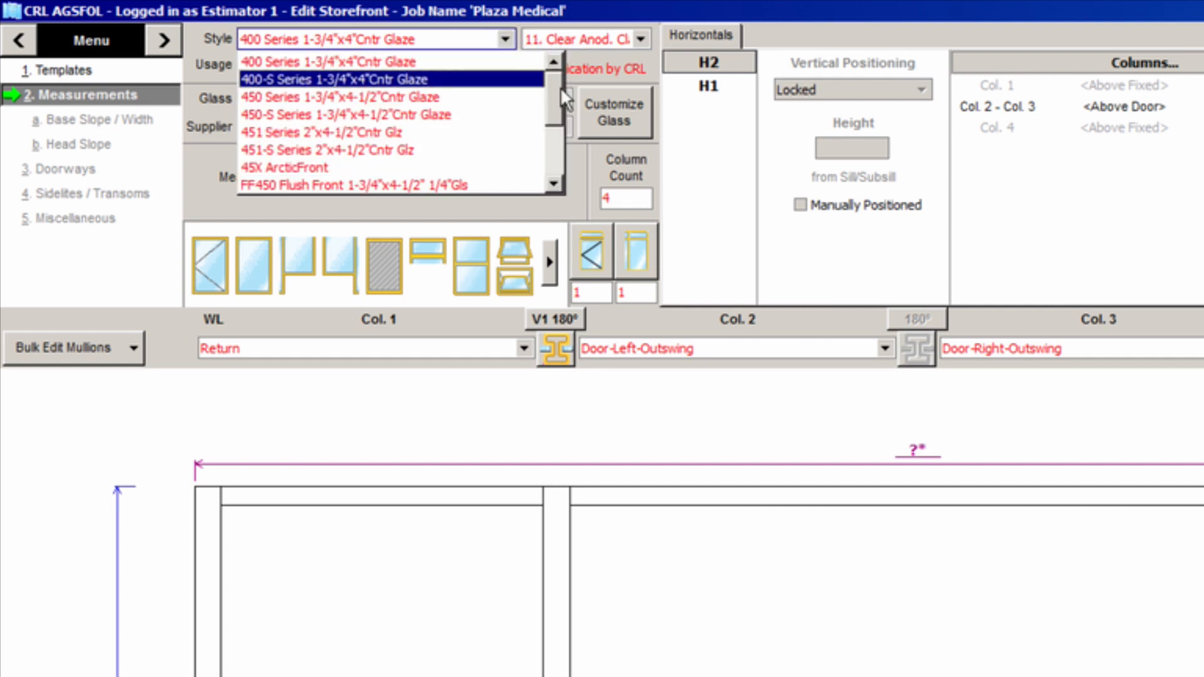
scroll(558, 90, "down", 3)
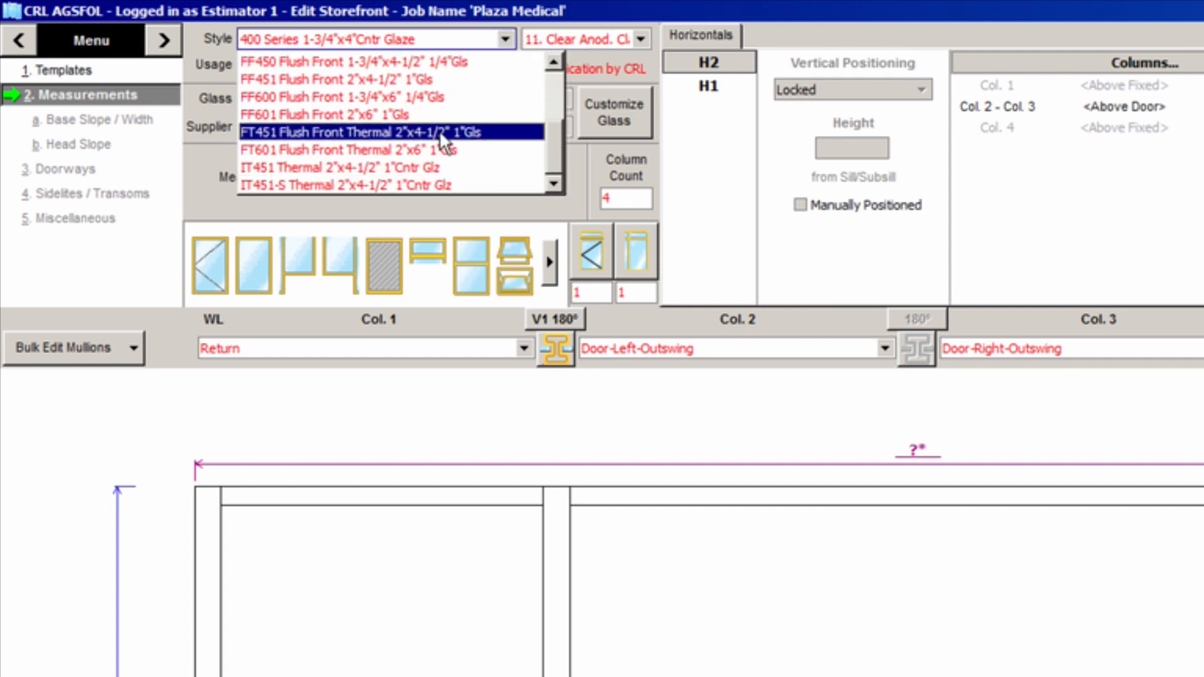
scroll(550, 94, "up", 3)
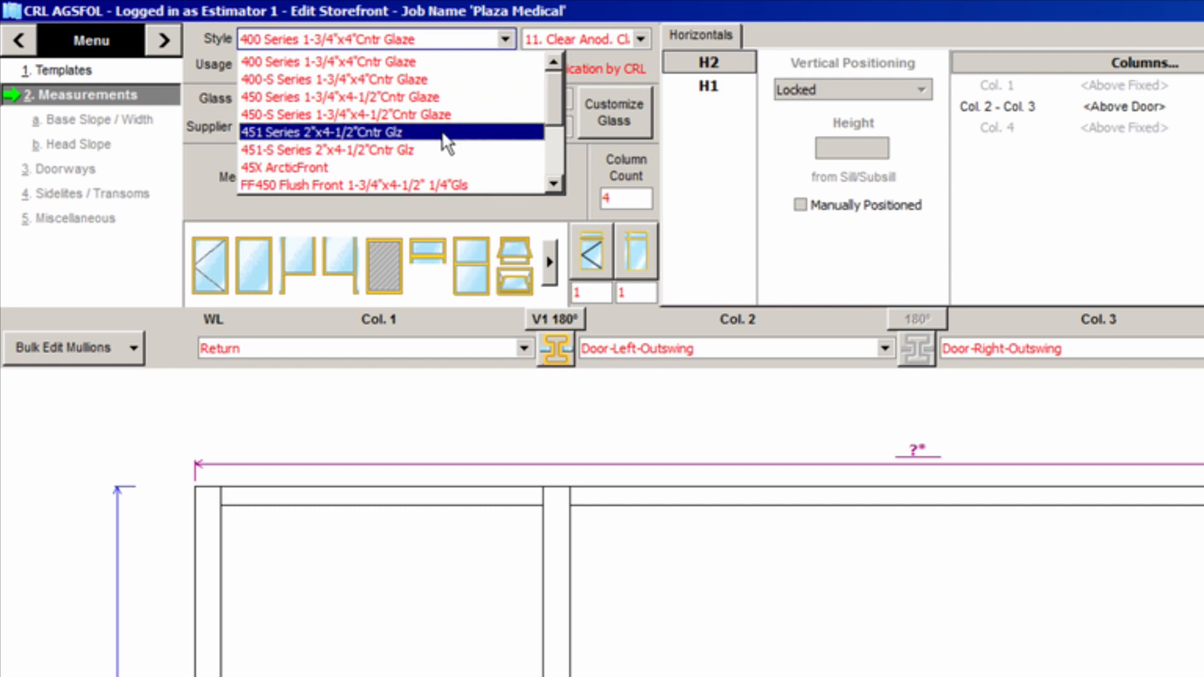
left_click(443, 134)
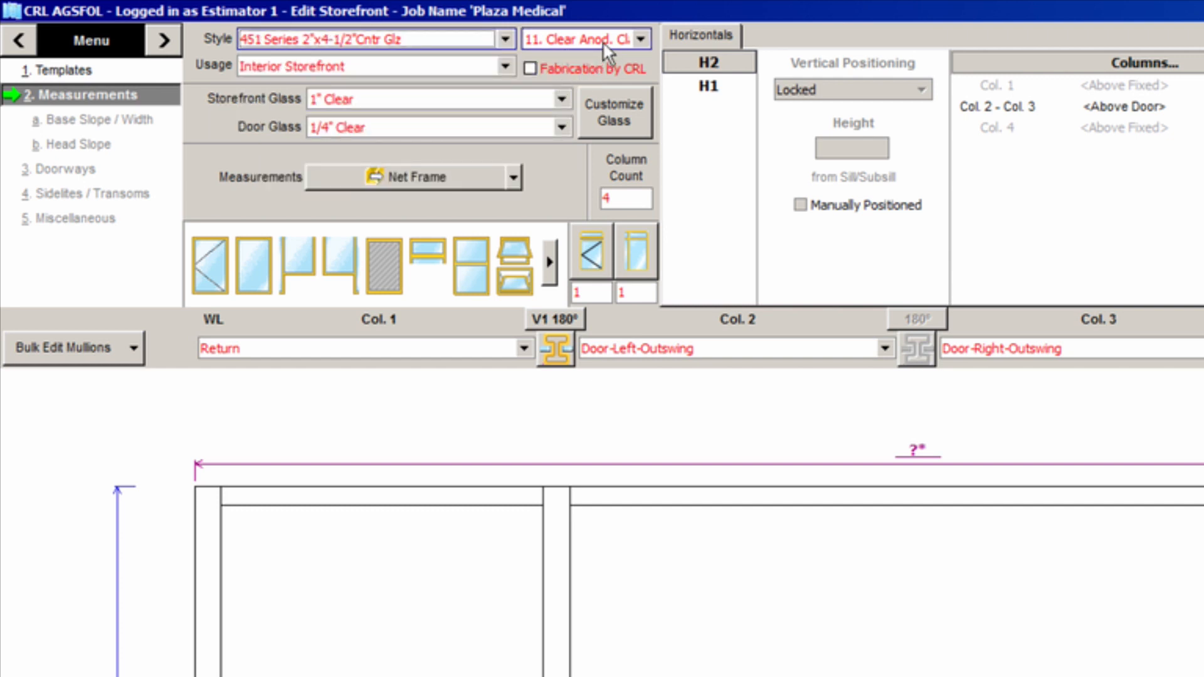
left_click(622, 39)
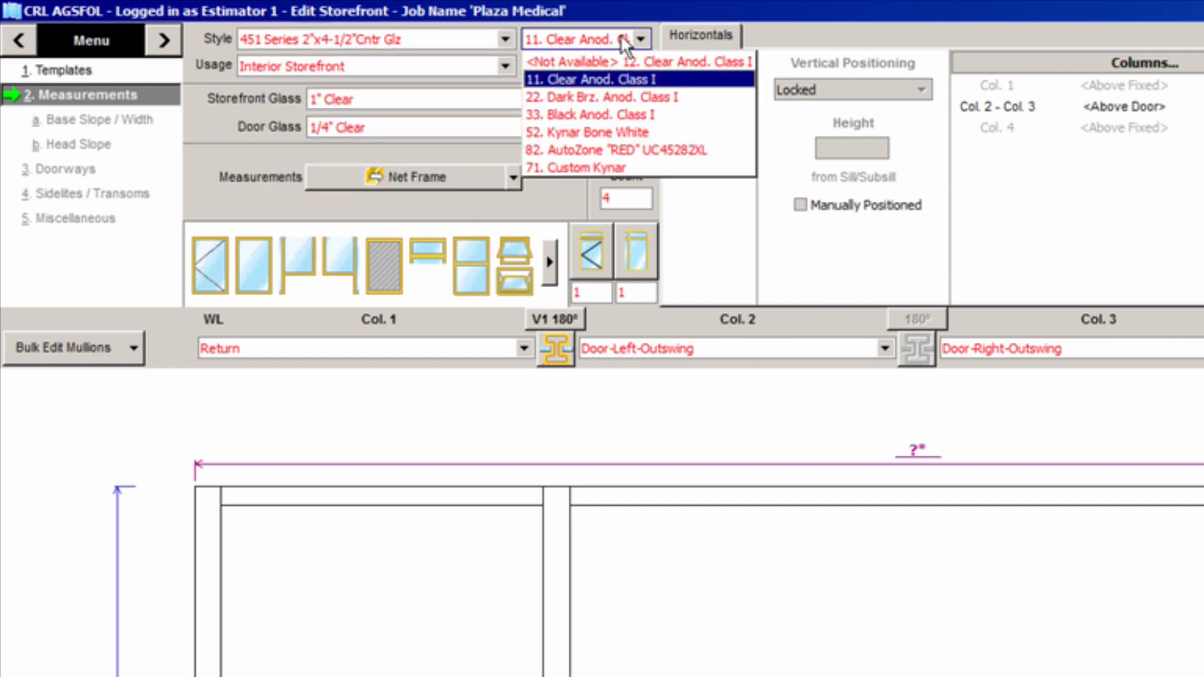
left_click(627, 95)
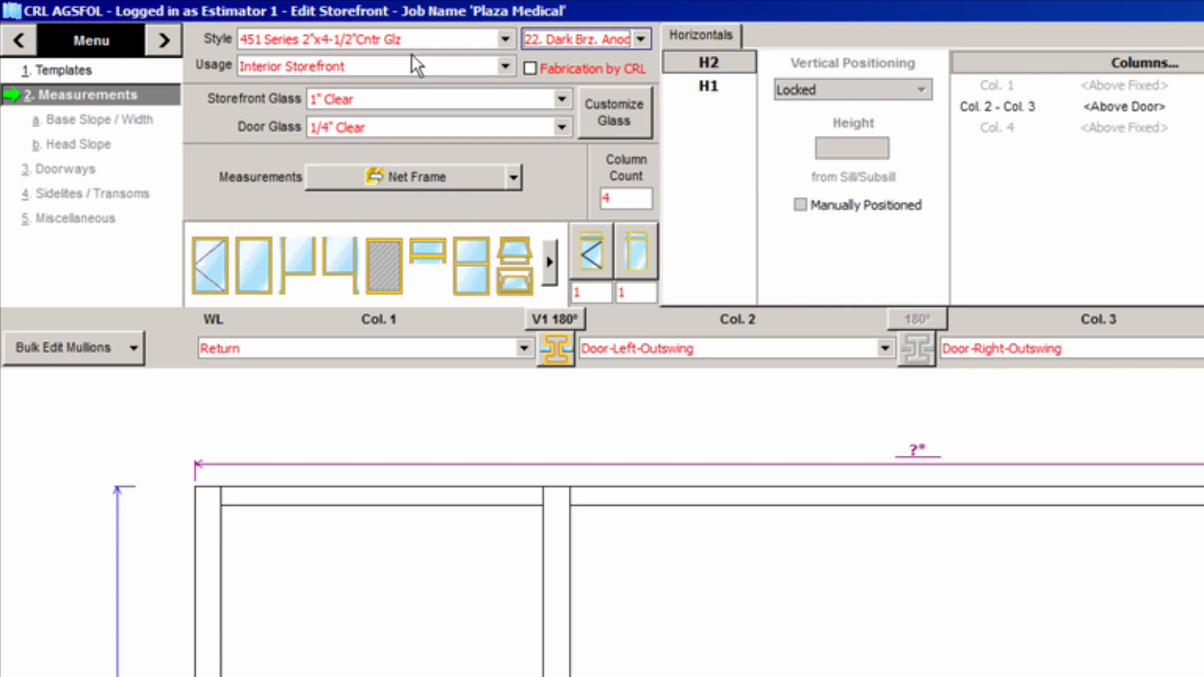
left_click(487, 69)
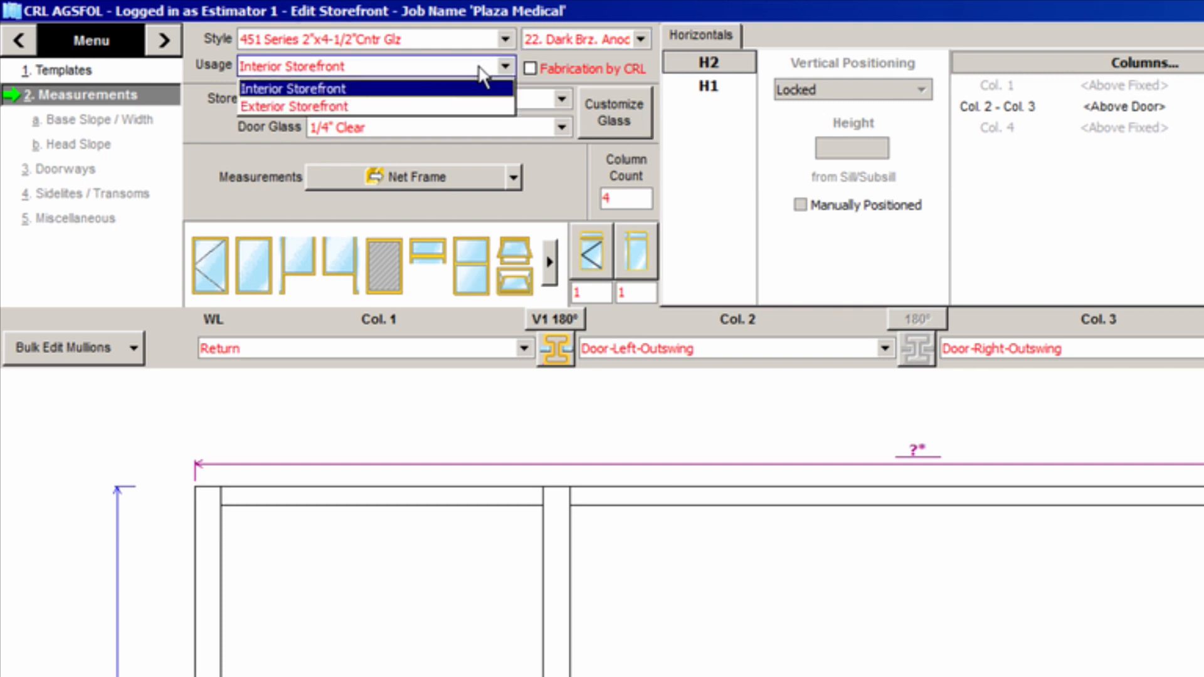
left_click(430, 108)
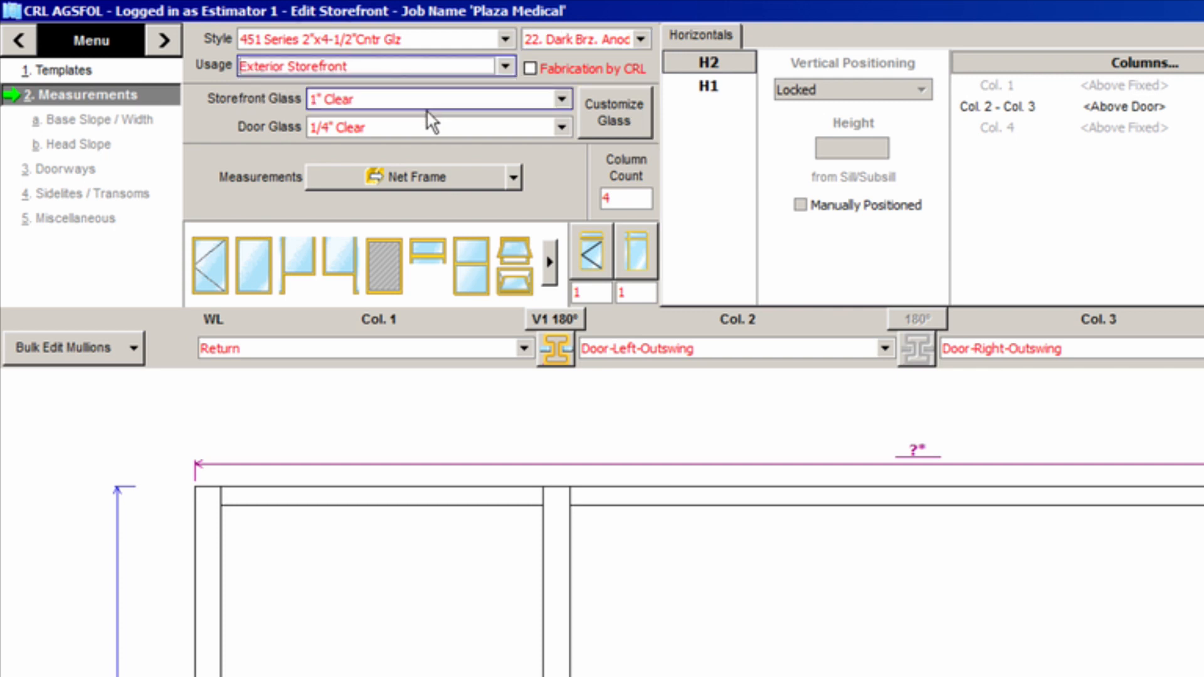
left_click(531, 69)
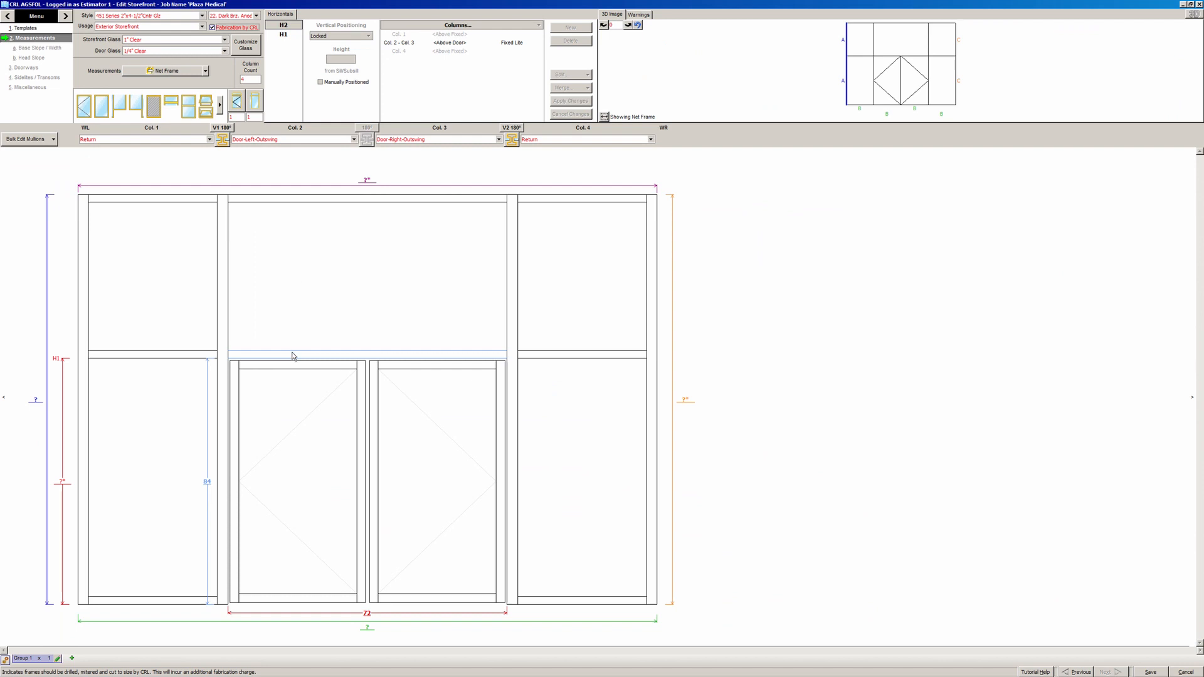
- Keep 1" Clear storefront glass and Net Frame as the measurement basis
left_click(224, 40)
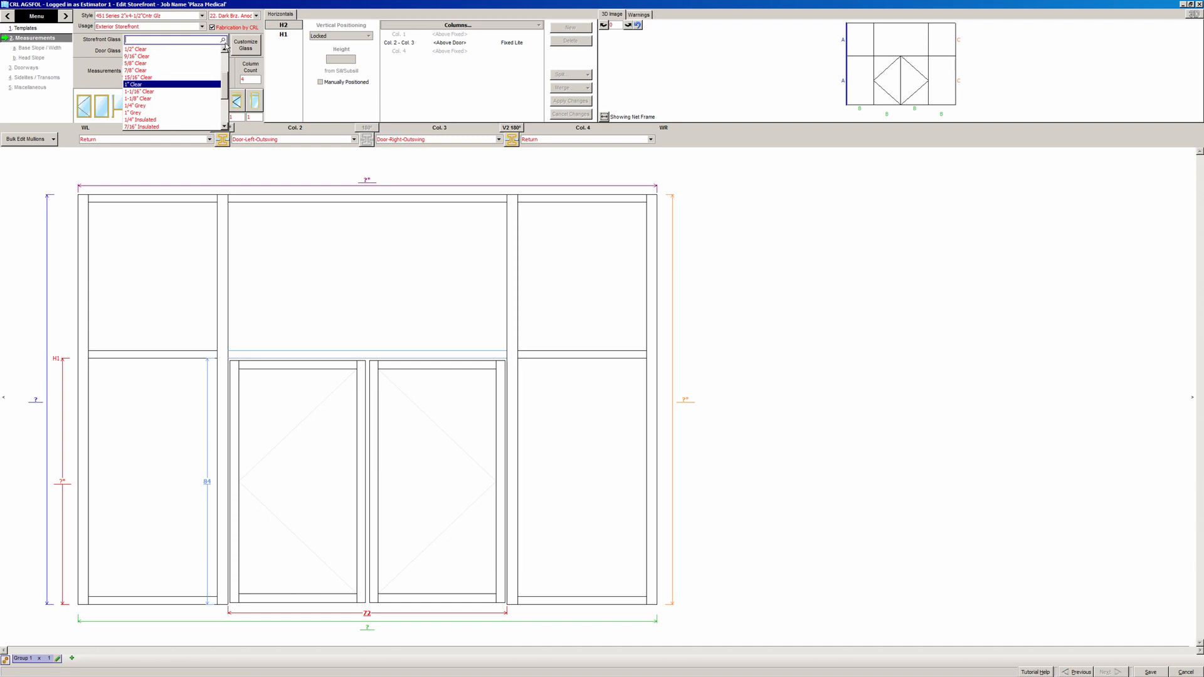
left_click(235, 72)
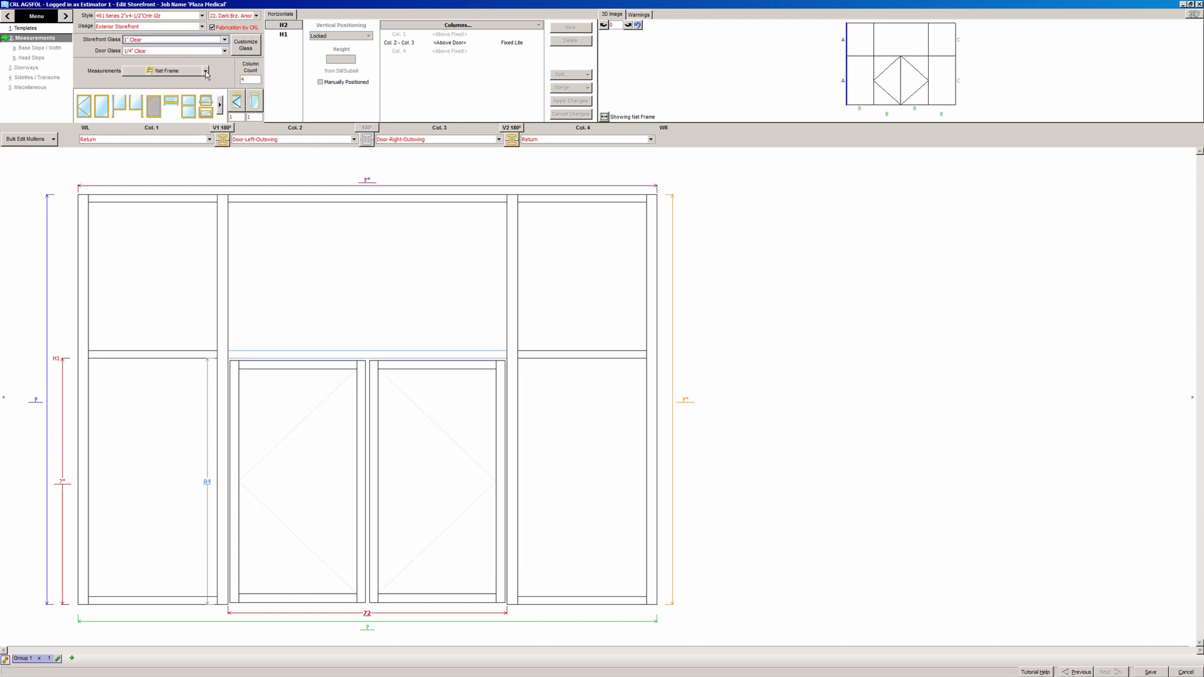
left_click(206, 71)
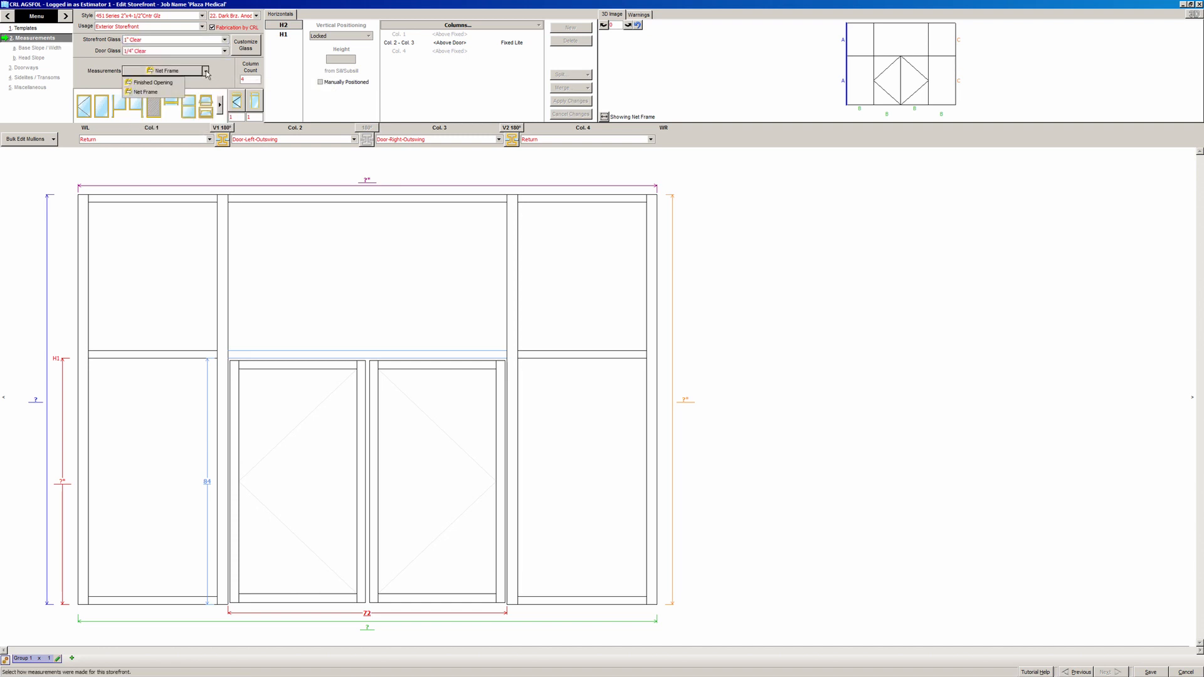
left_click(170, 94)
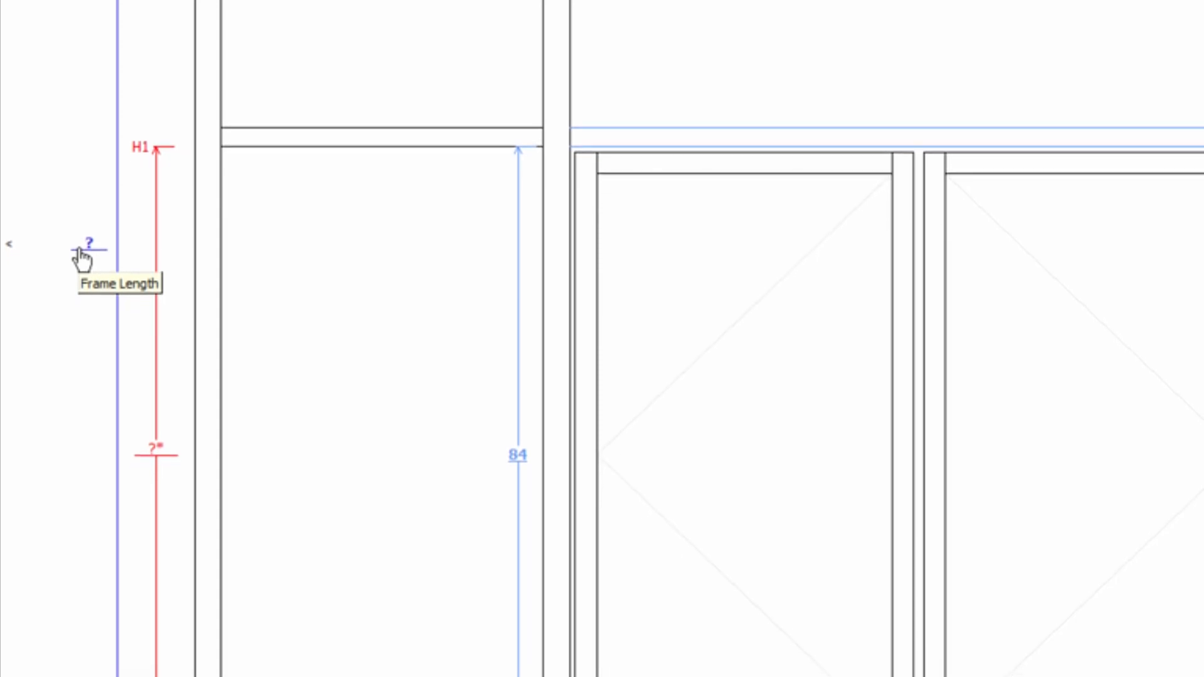
- Enter 120 as the overall frame height and 144 as the overall frame width
left_click(84, 231)
type("120")
key("Tab")
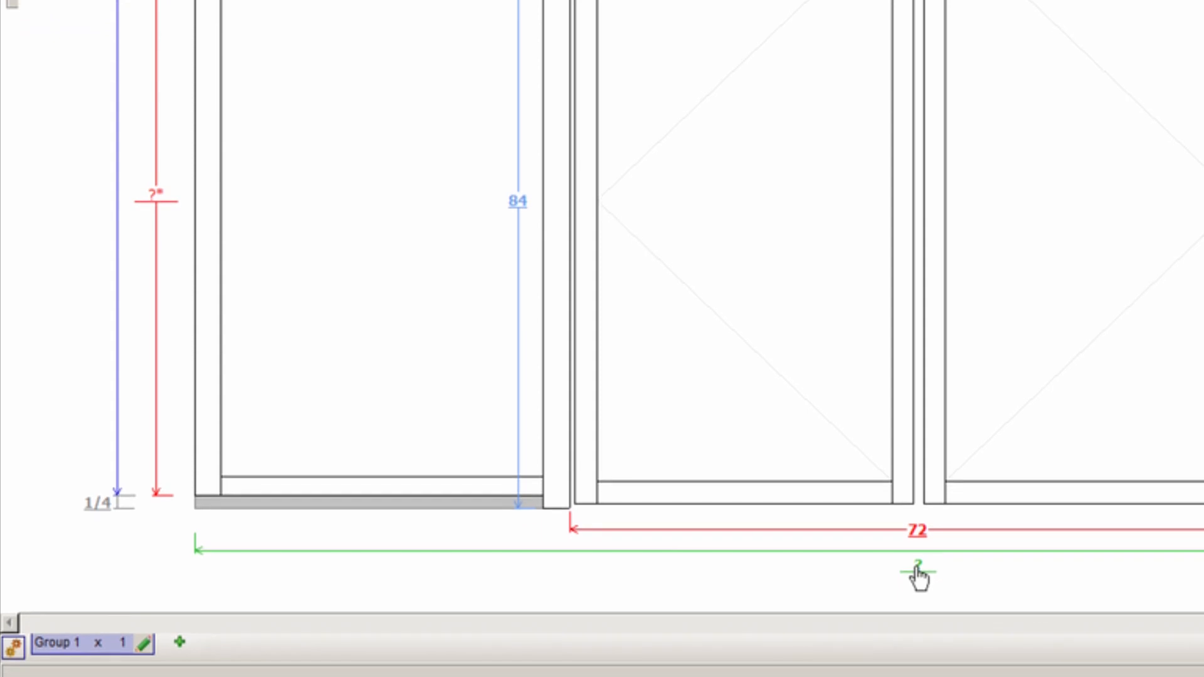
left_click(919, 597)
type("144")
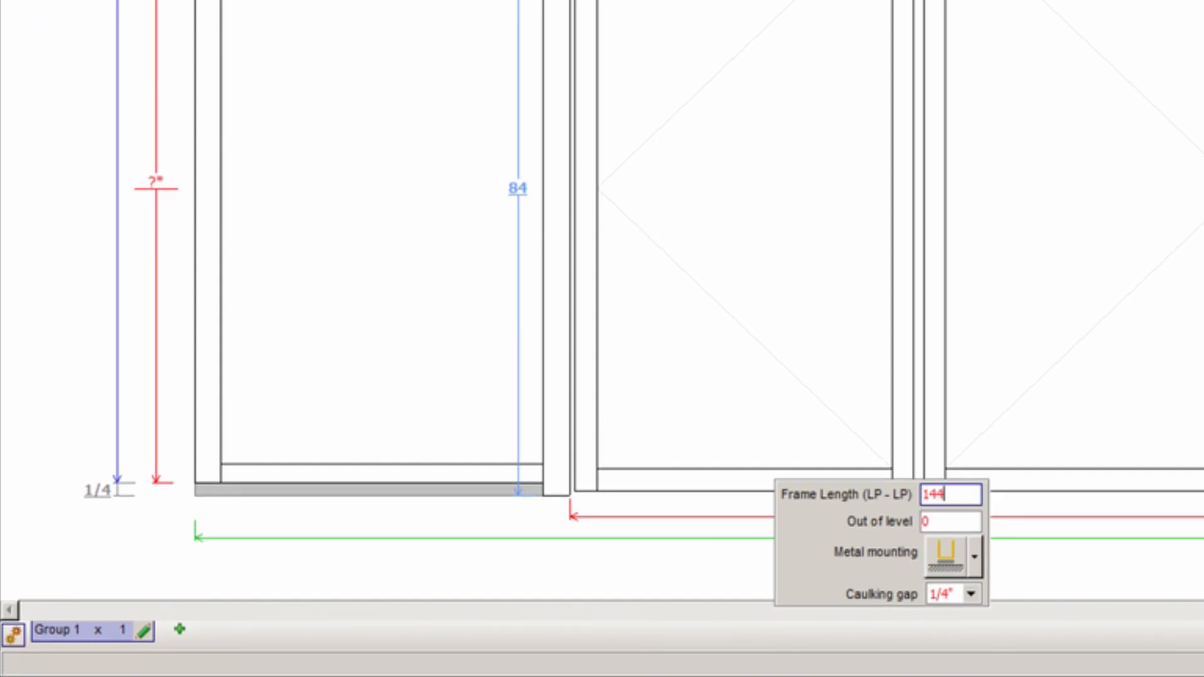
key("Tab")
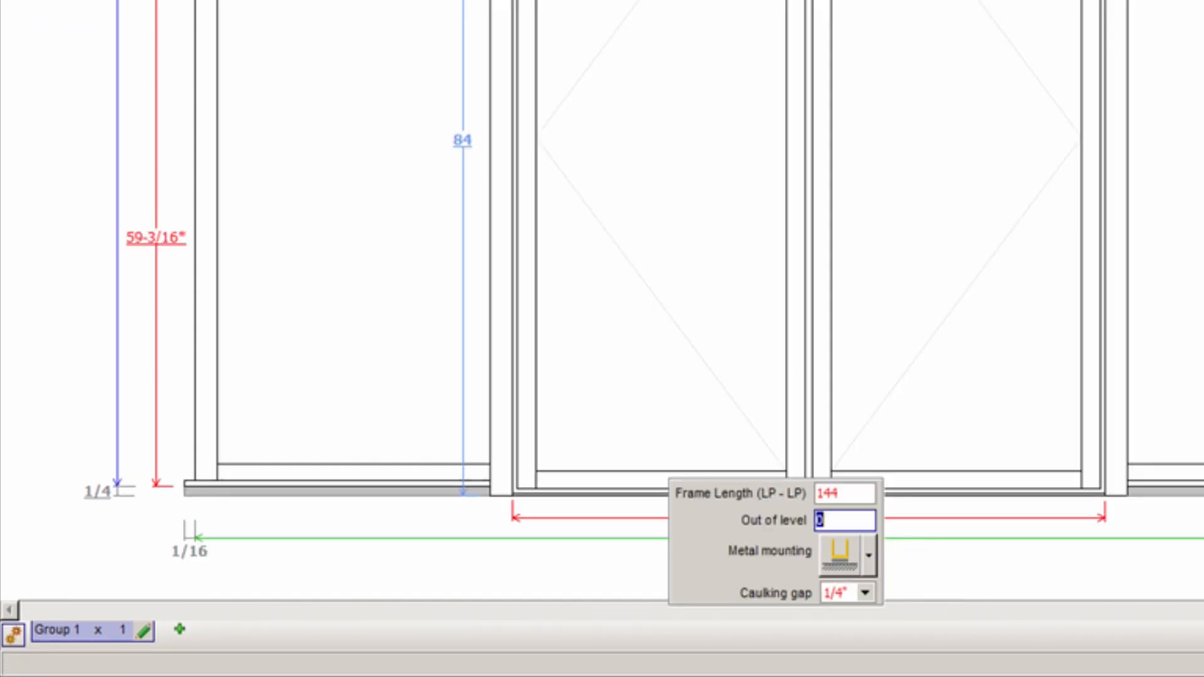
left_click(859, 239)
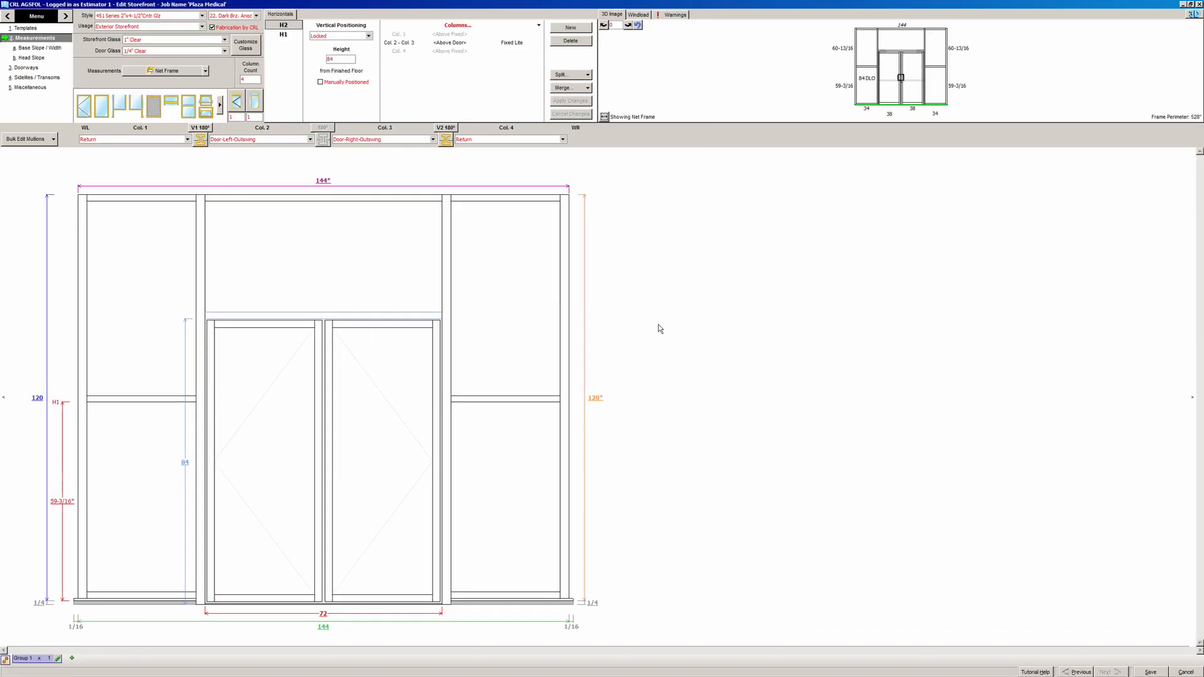
- Set the side-lite horizontal to 48 and insert a fixed-lite bay as a fifth column
left_click(61, 502)
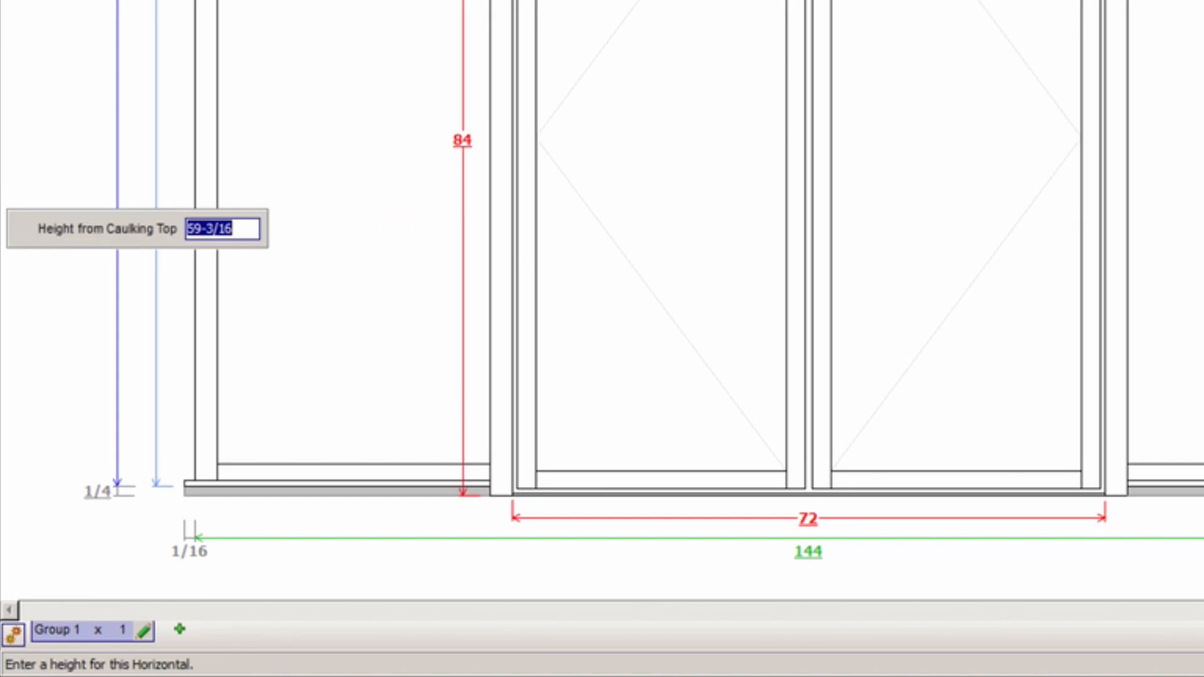
type("48")
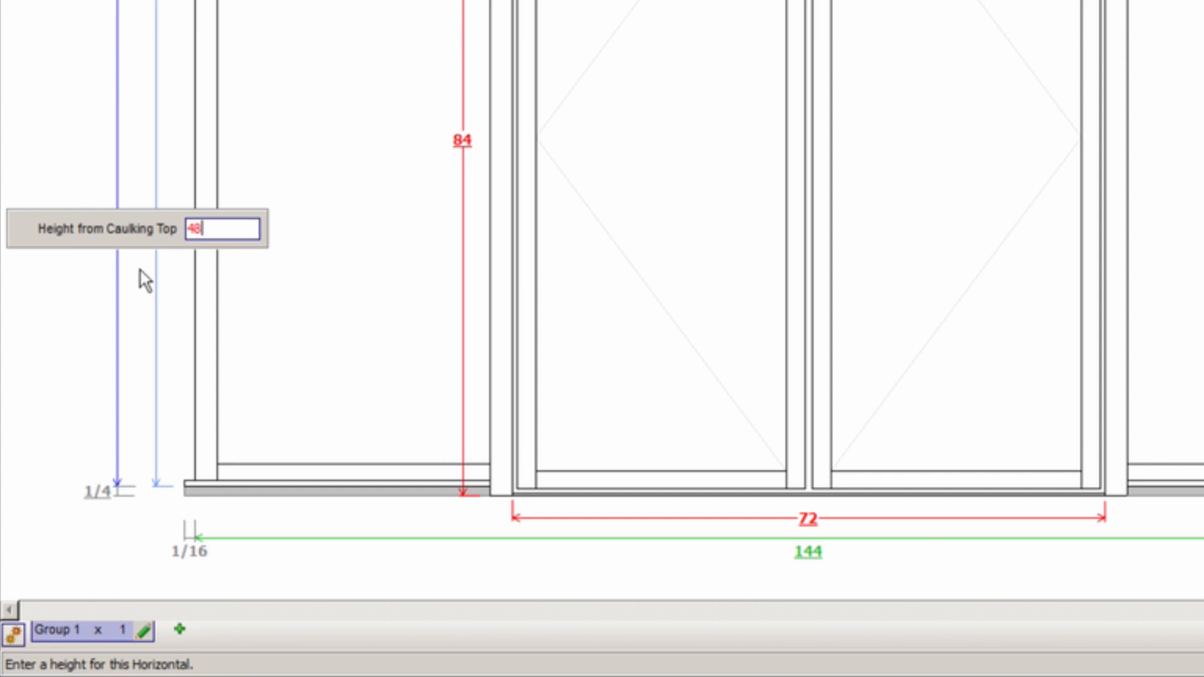
key("Return")
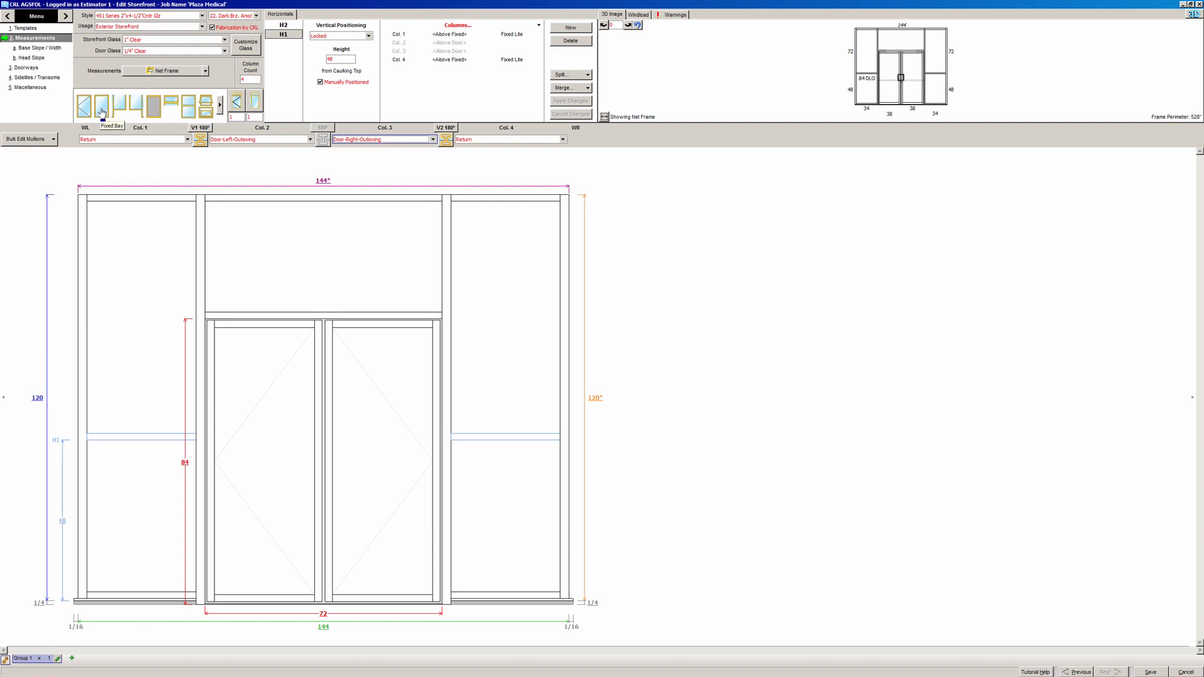
left_click_drag(103, 111, 449, 298)
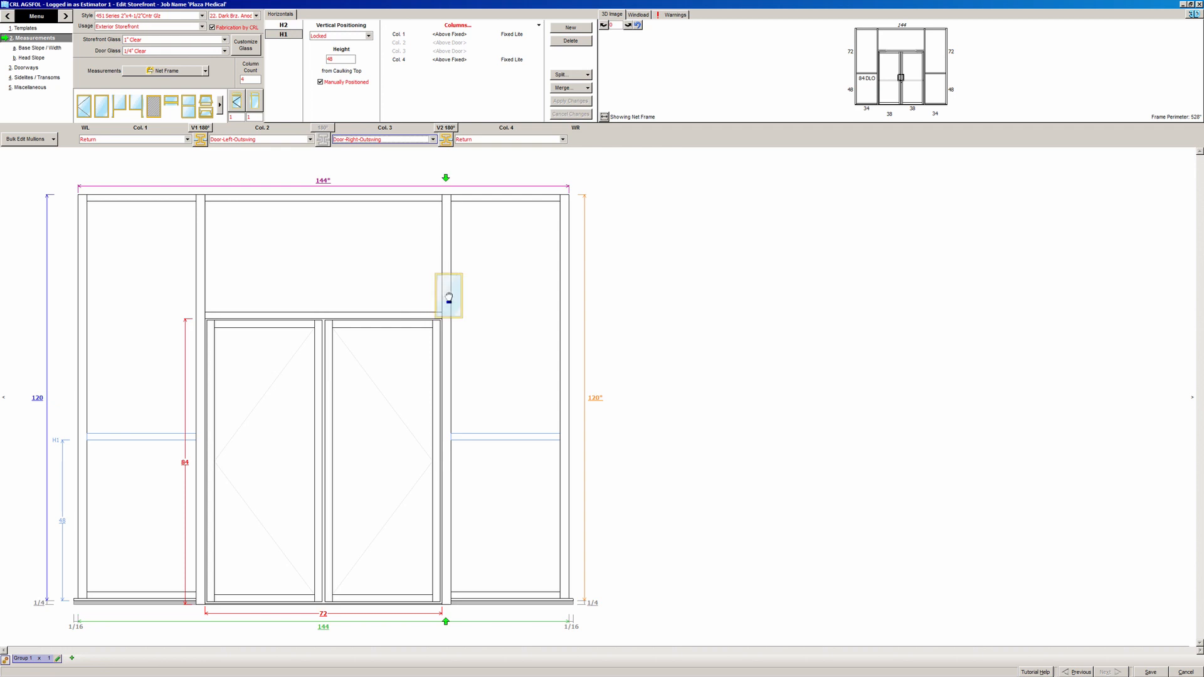
left_click_drag(449, 298, 450, 301)
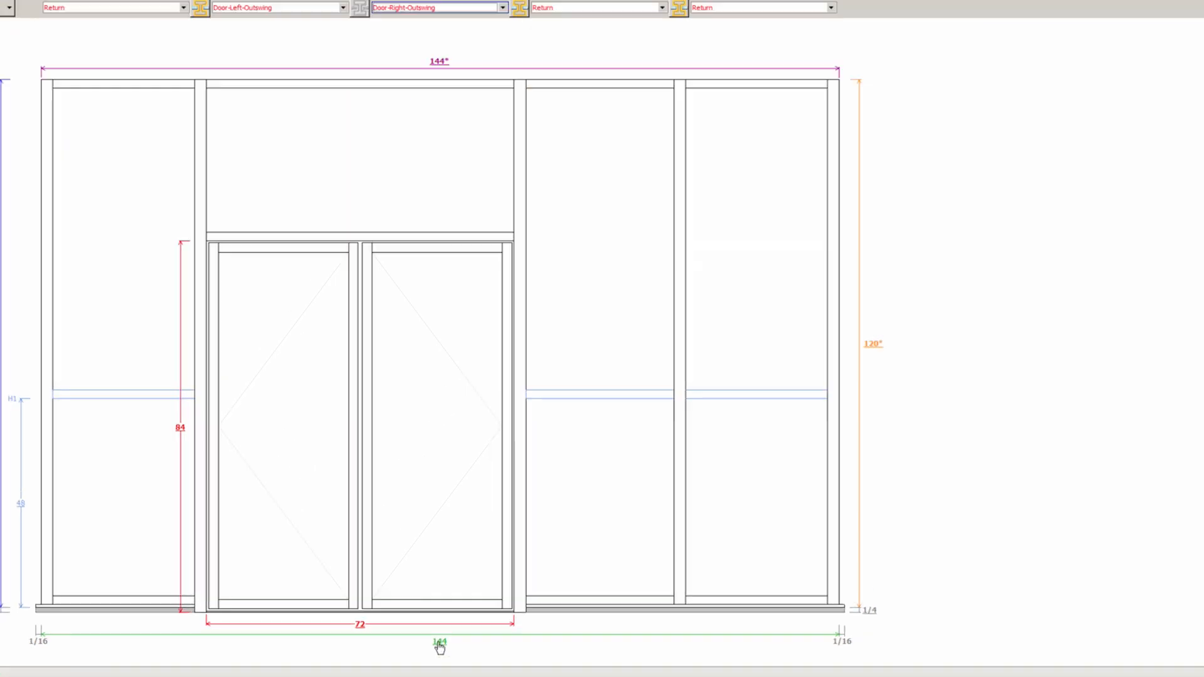
- Widen the overall frame to 160
left_click(439, 643)
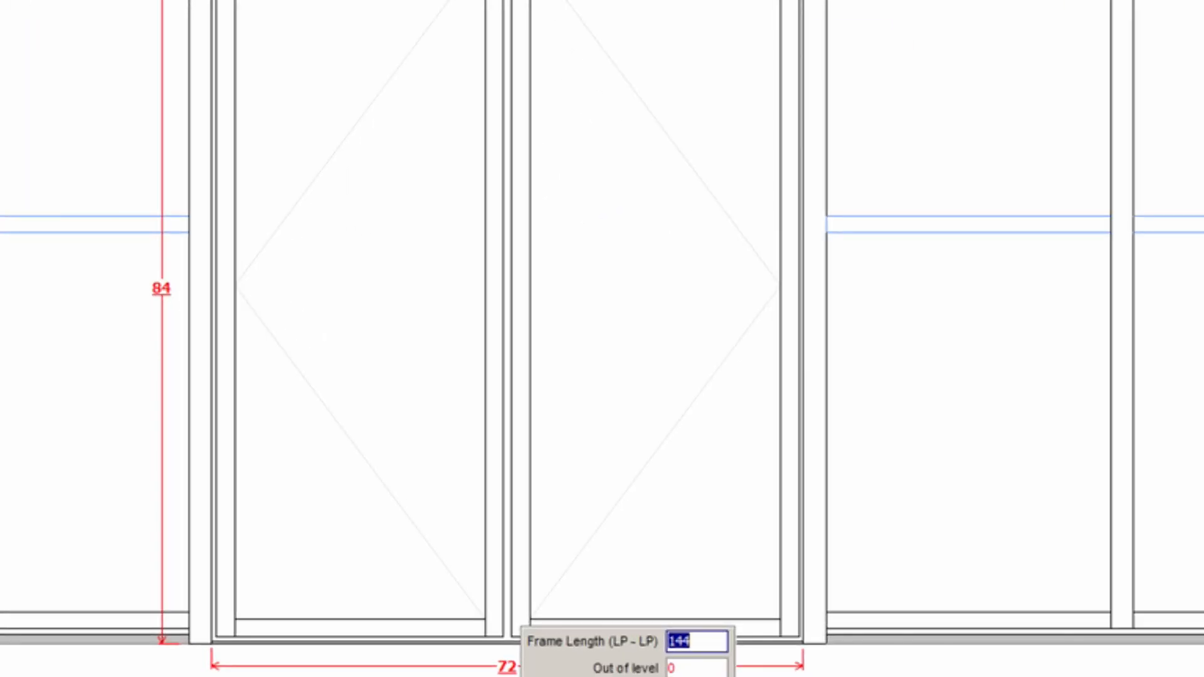
type("160")
key("Tab")
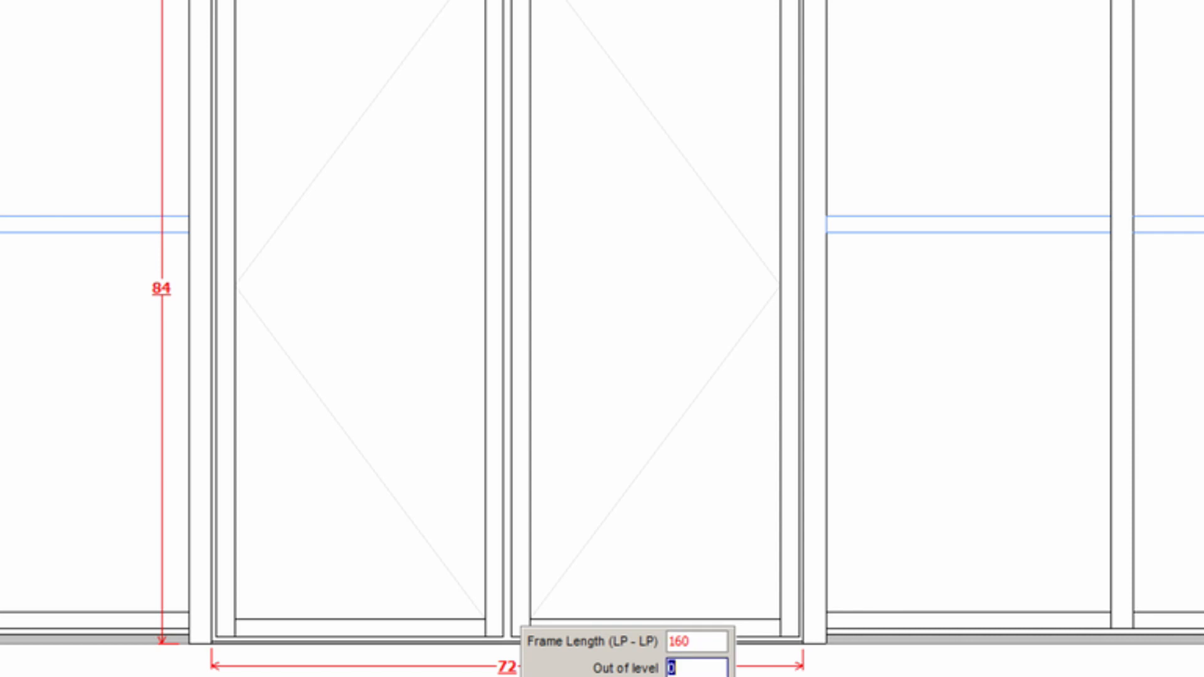
key("Return")
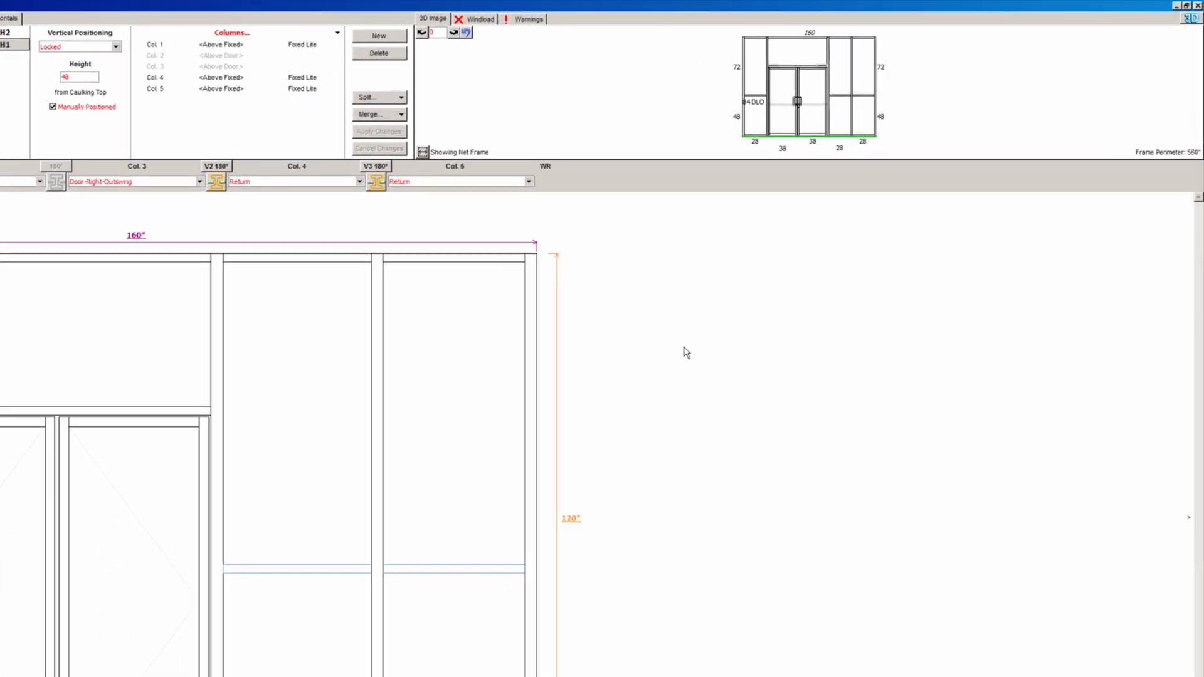
- Review the V3 glass-height windload warning, try 20 PSF, then return to 25 PSF
left_click(370, 21)
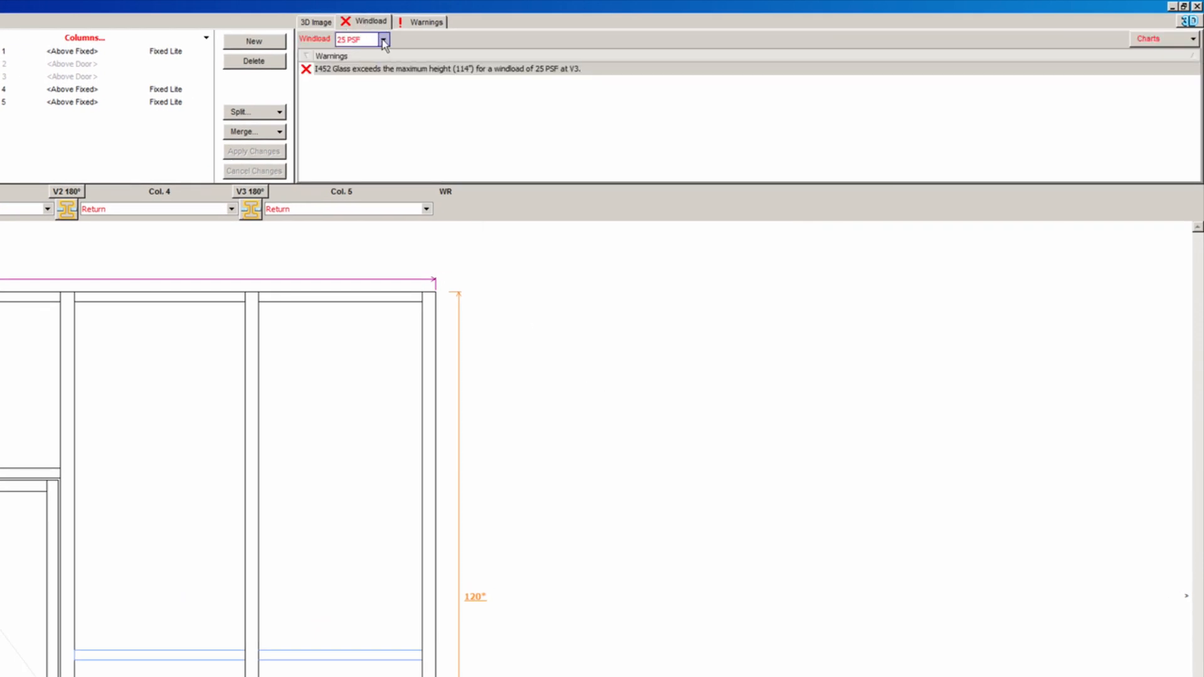
left_click(384, 40)
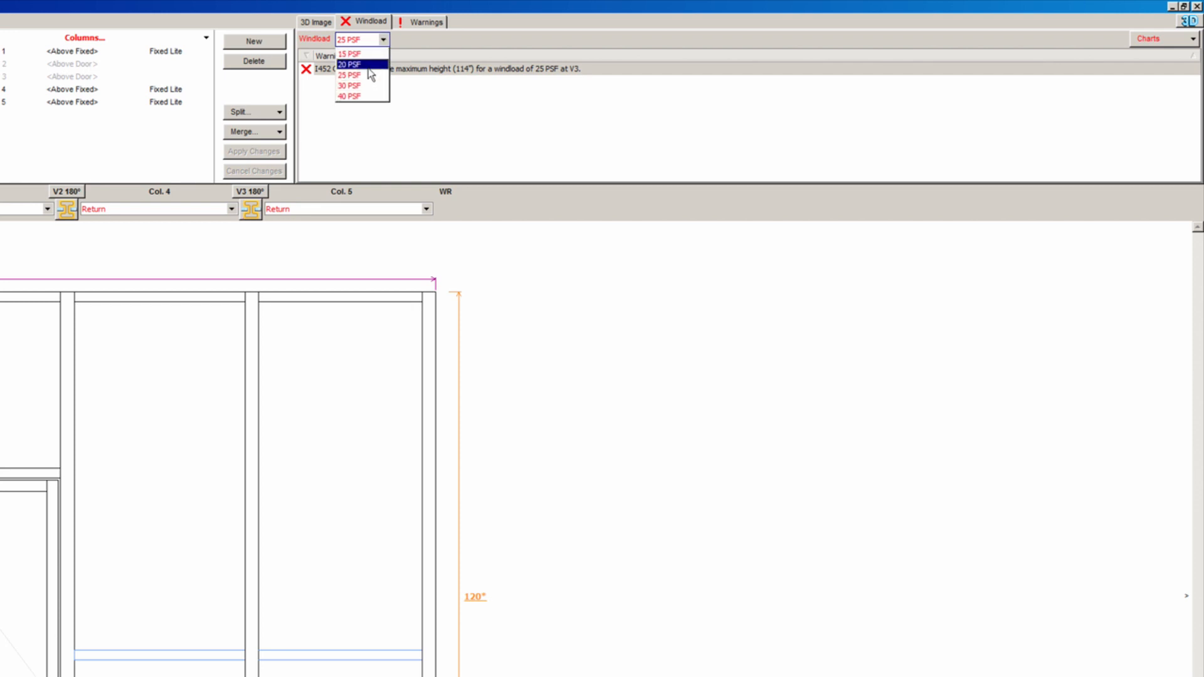
left_click(431, 47)
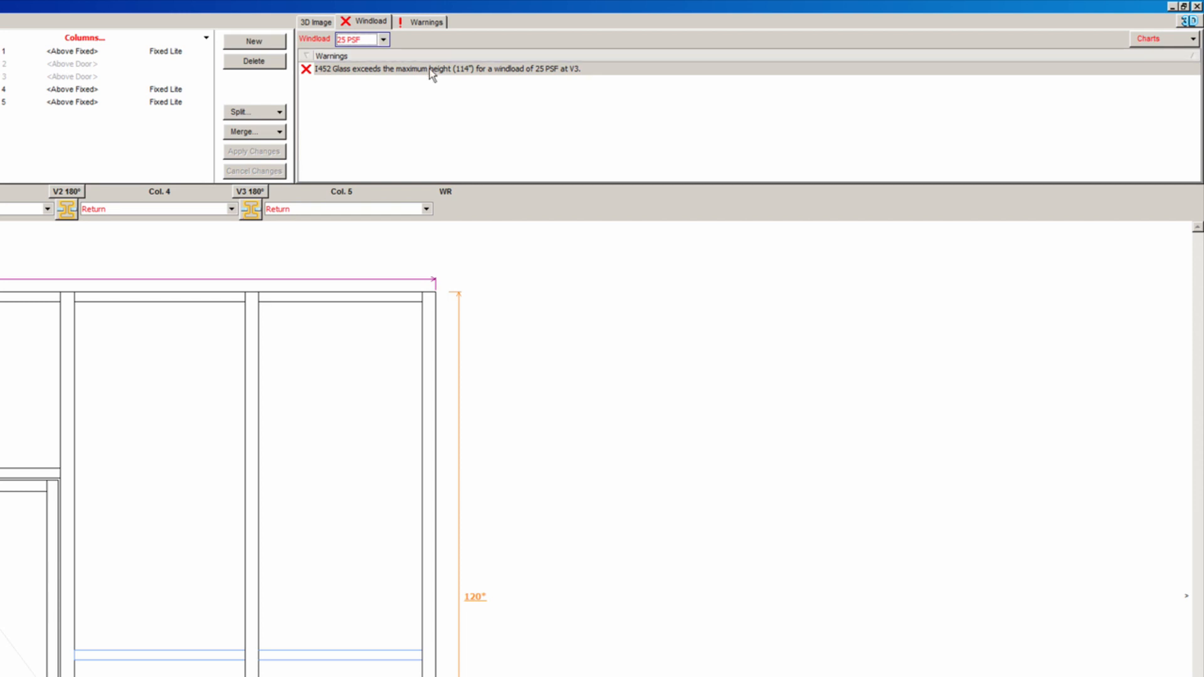
left_click(432, 70)
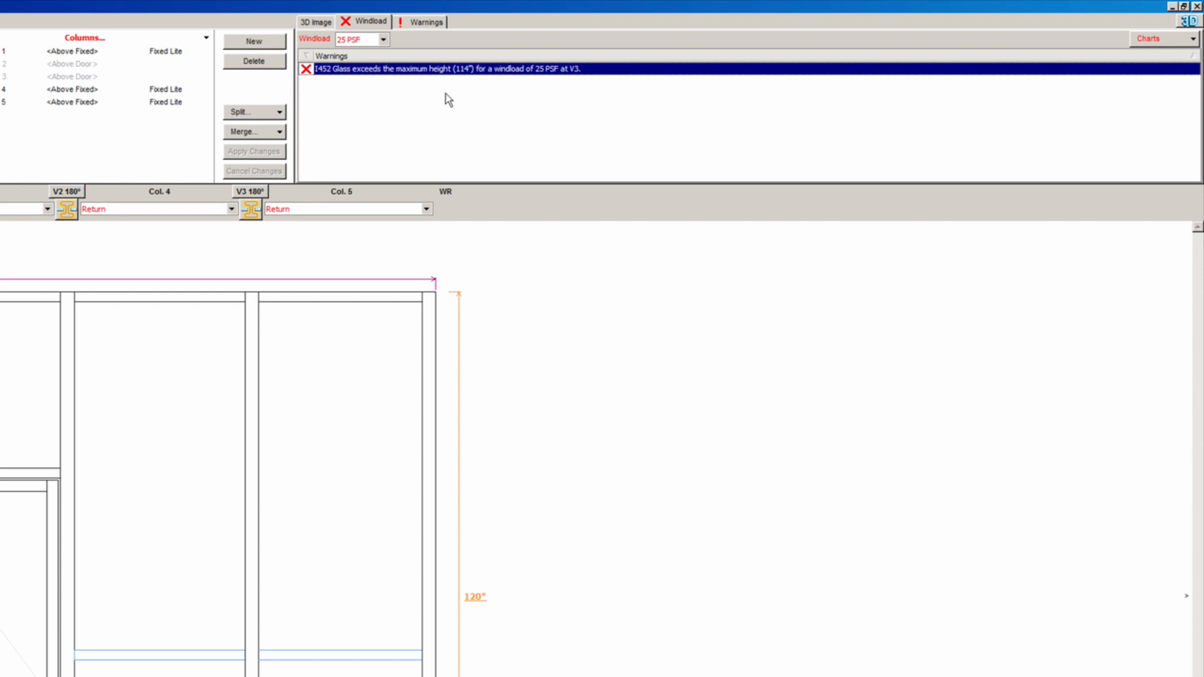
left_click(382, 40)
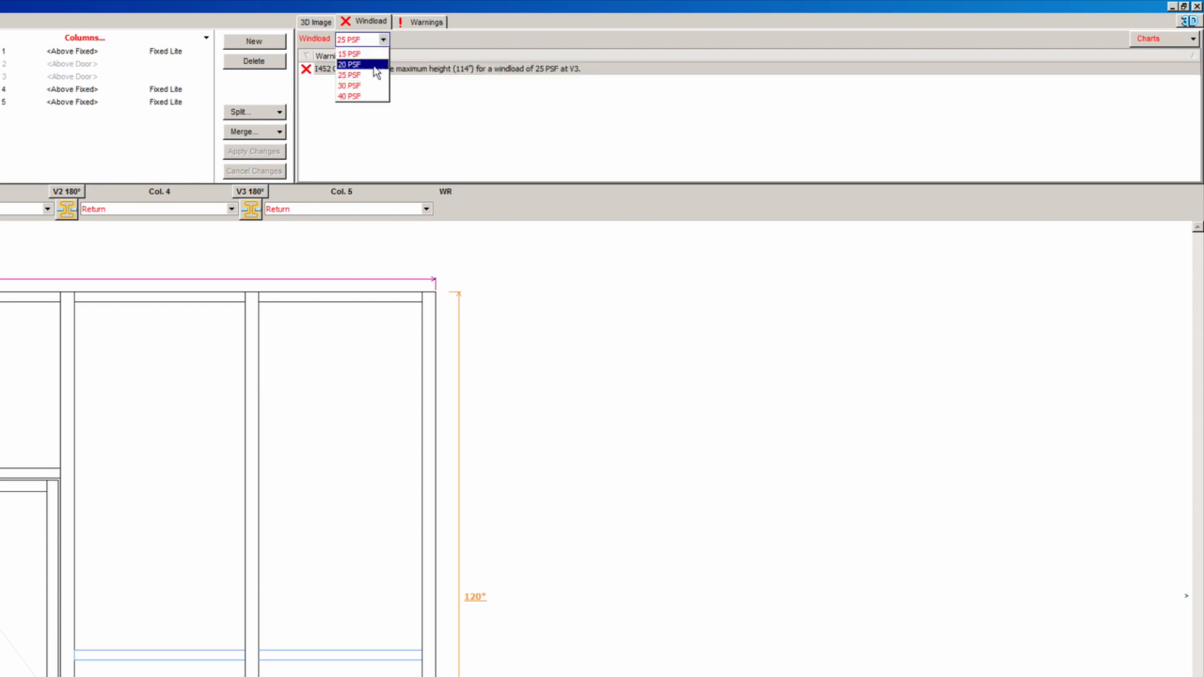
left_click(375, 65)
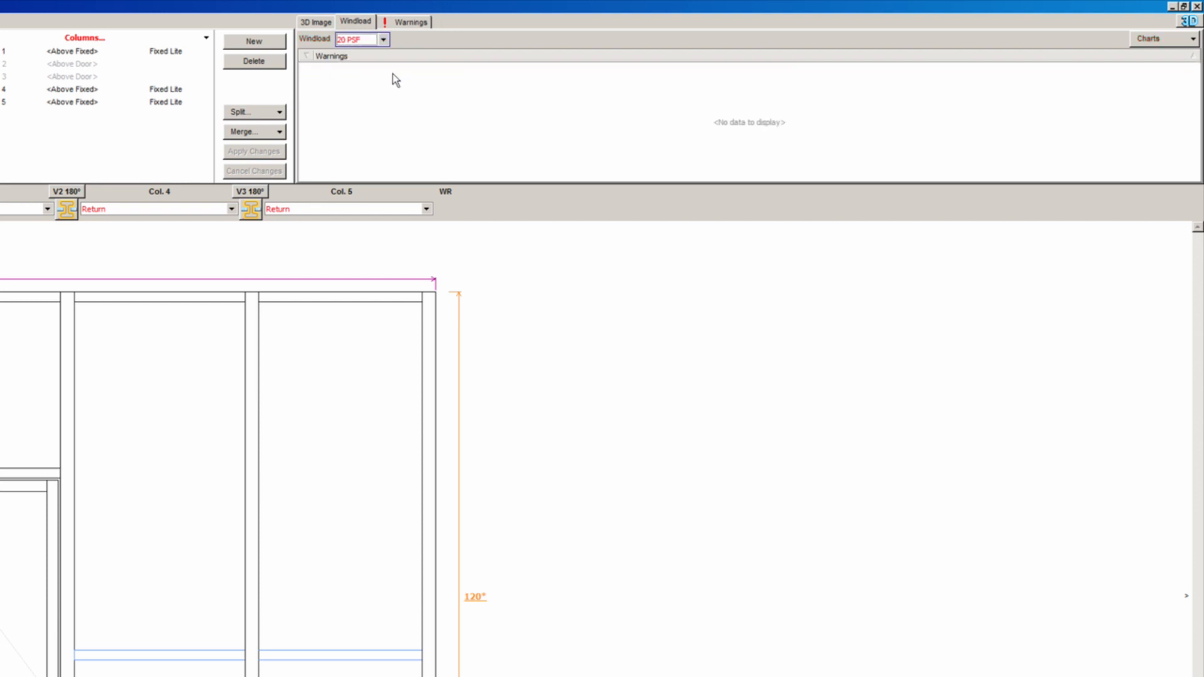
left_click(383, 40)
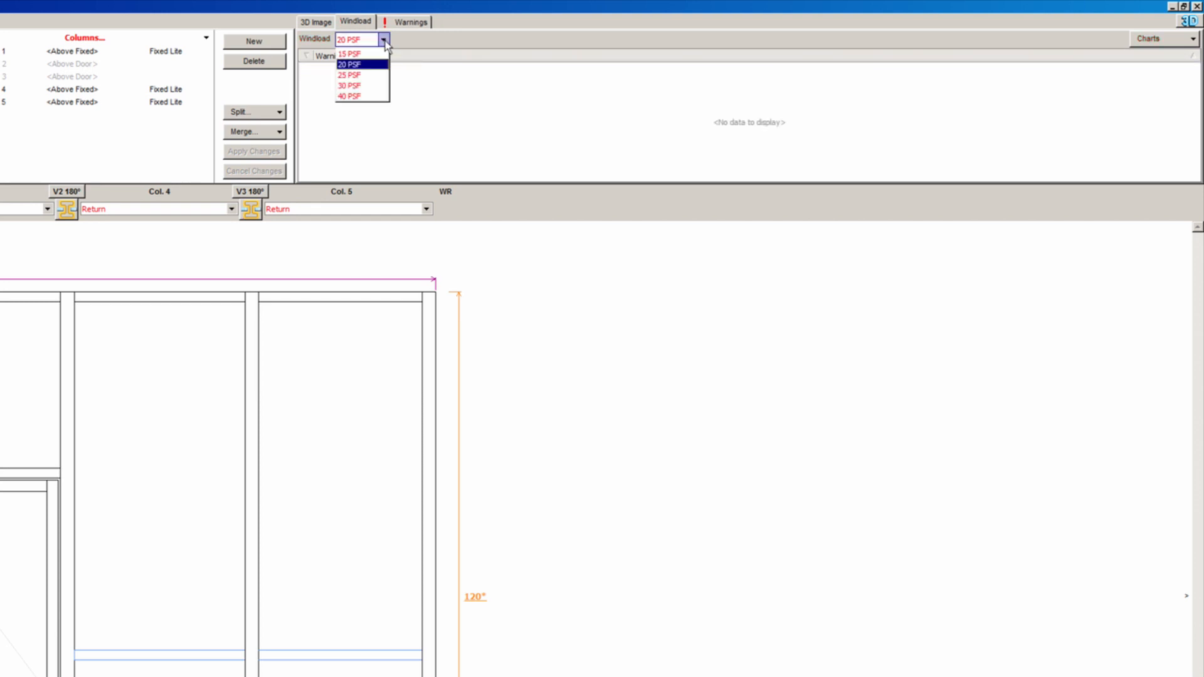
left_click(377, 75)
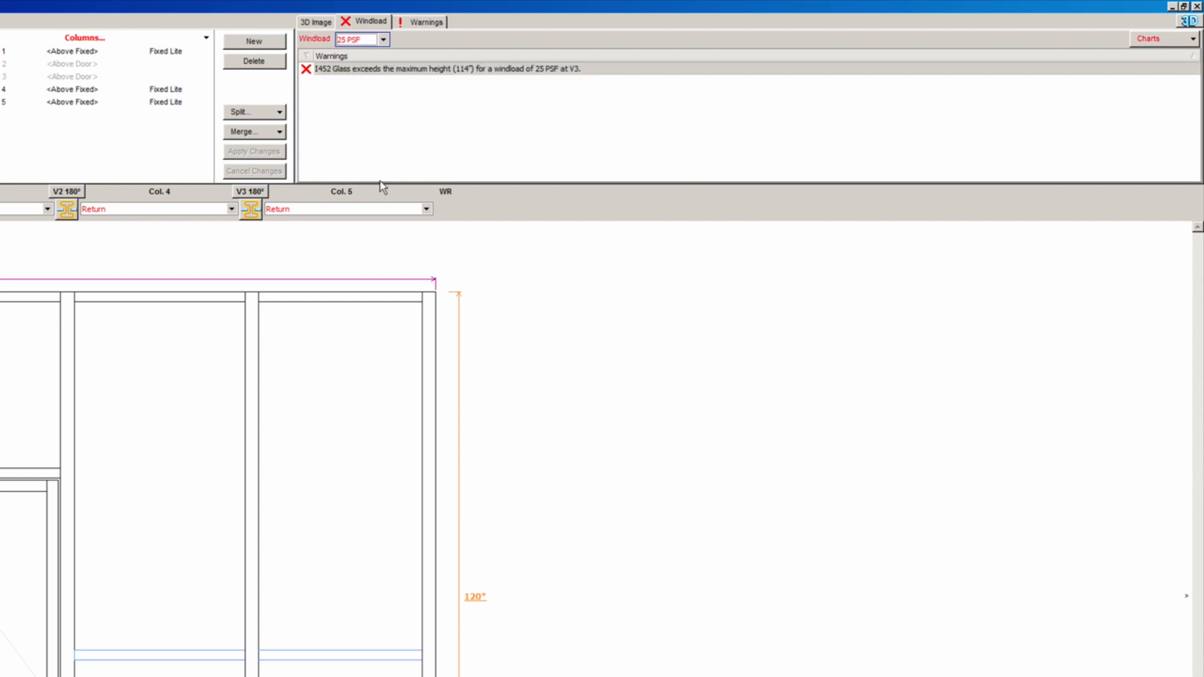
- Change the V3 junction to a Mullion with Steel Stiffener
left_click(253, 194)
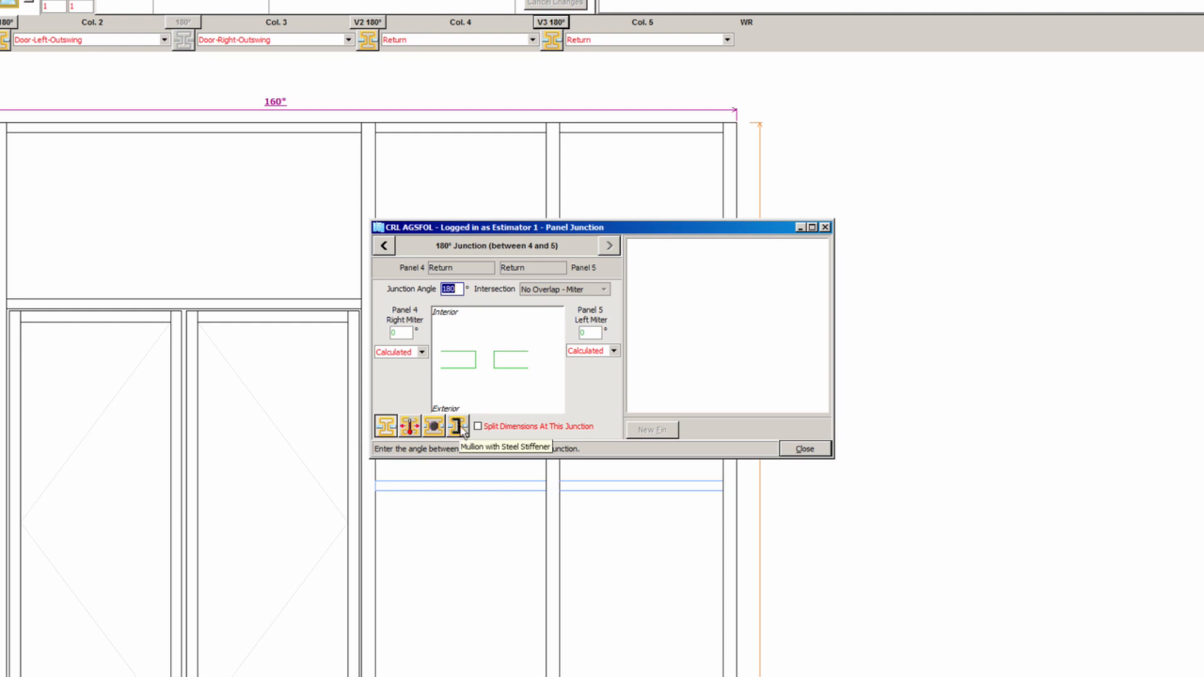
left_click(458, 427)
left_click(803, 452)
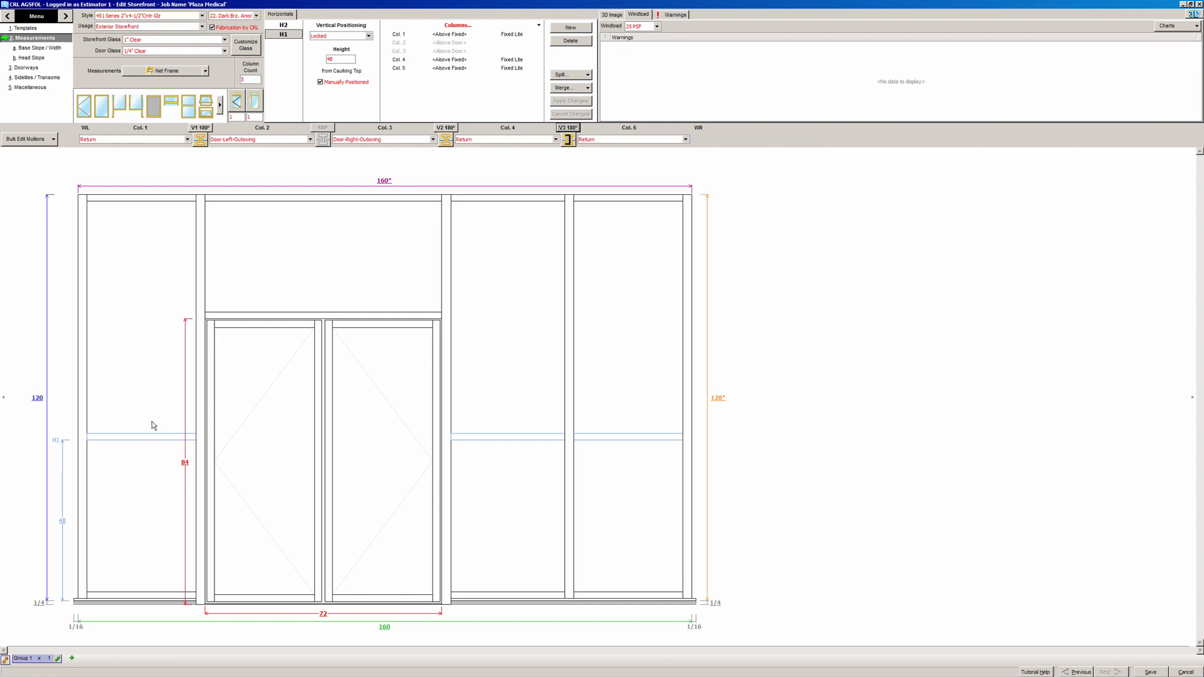
- Preview the storefront in the rendered 3D view, animating the doors open, pausing, and resetting them
left_click(612, 15)
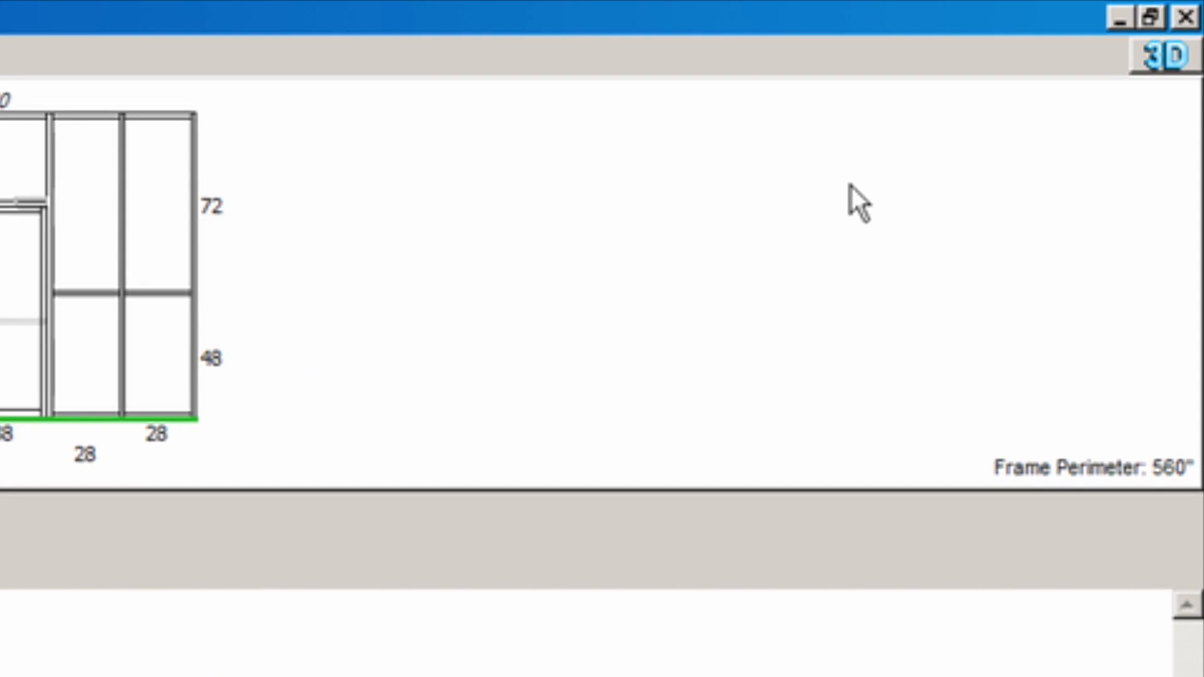
left_click(1145, 61)
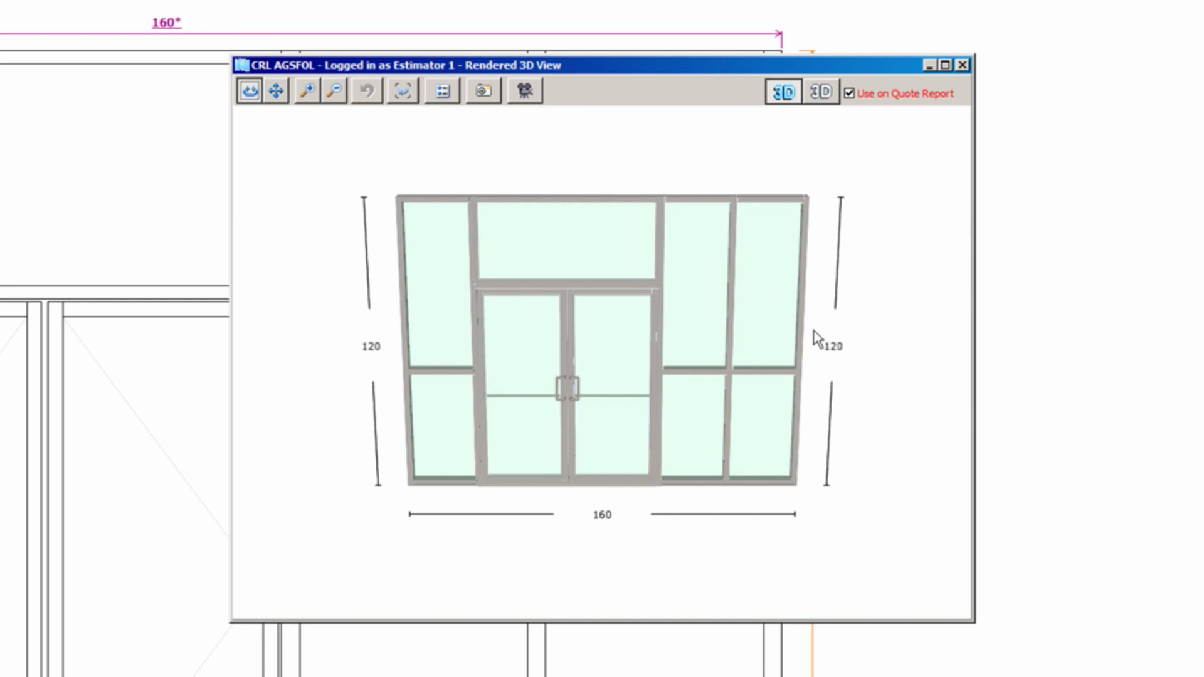
left_click(525, 91)
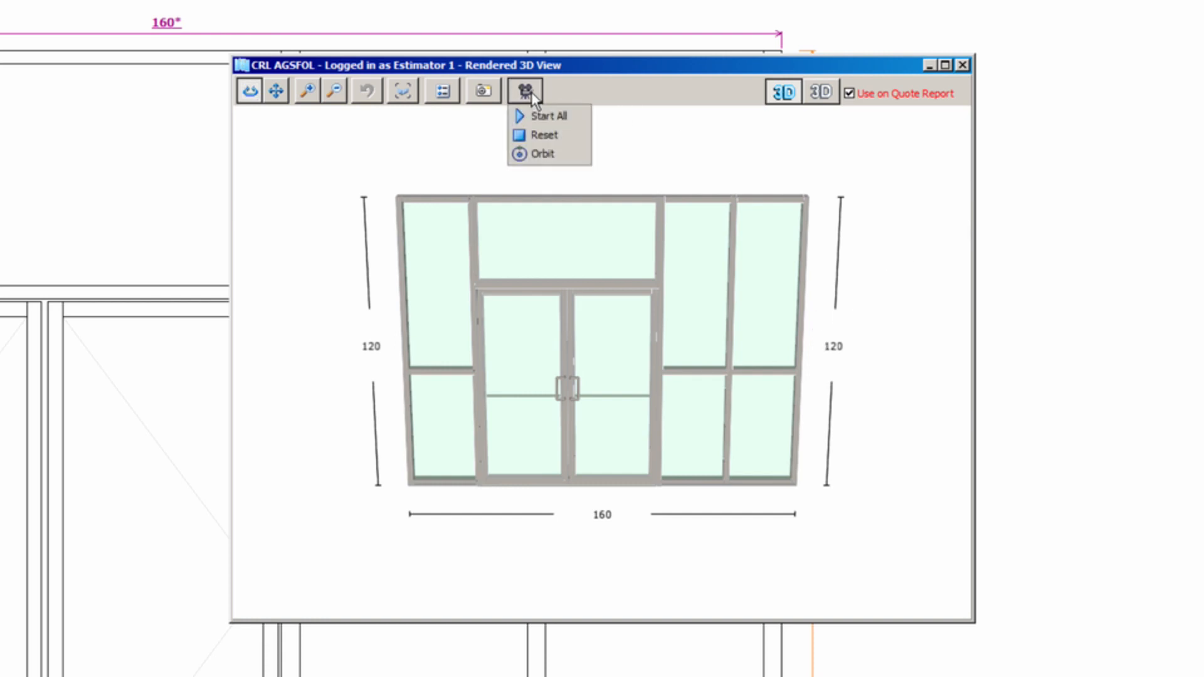
left_click(566, 122)
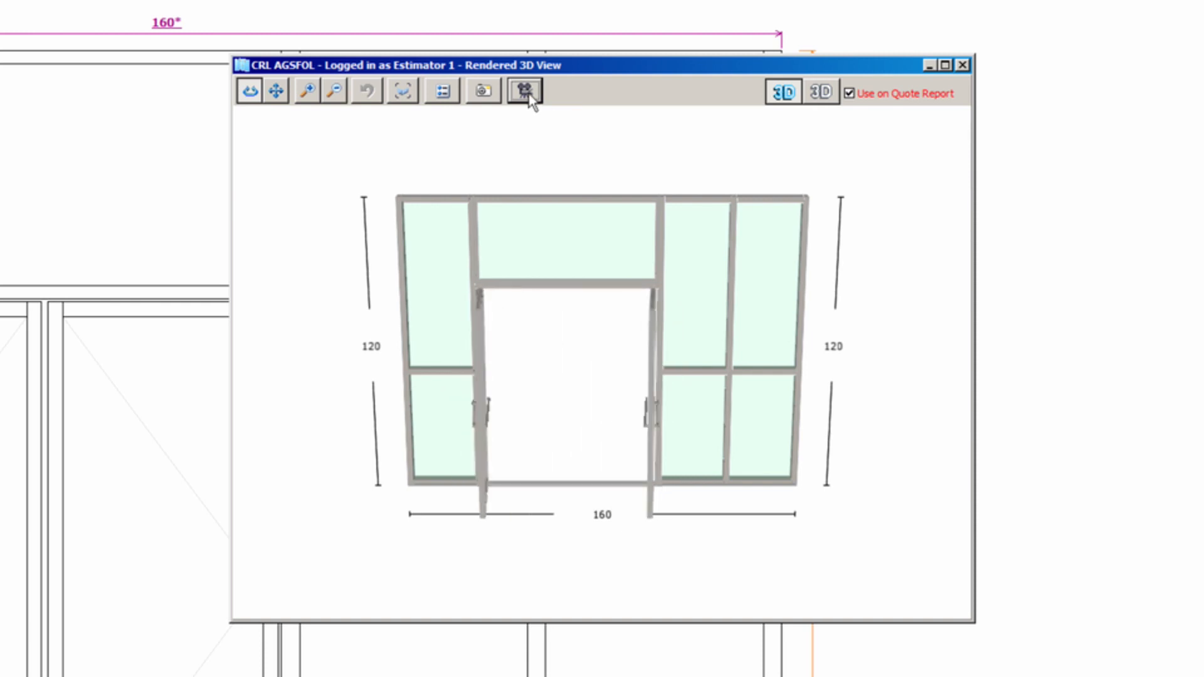
left_click(529, 99)
left_click(534, 116)
left_click(528, 100)
left_click(544, 135)
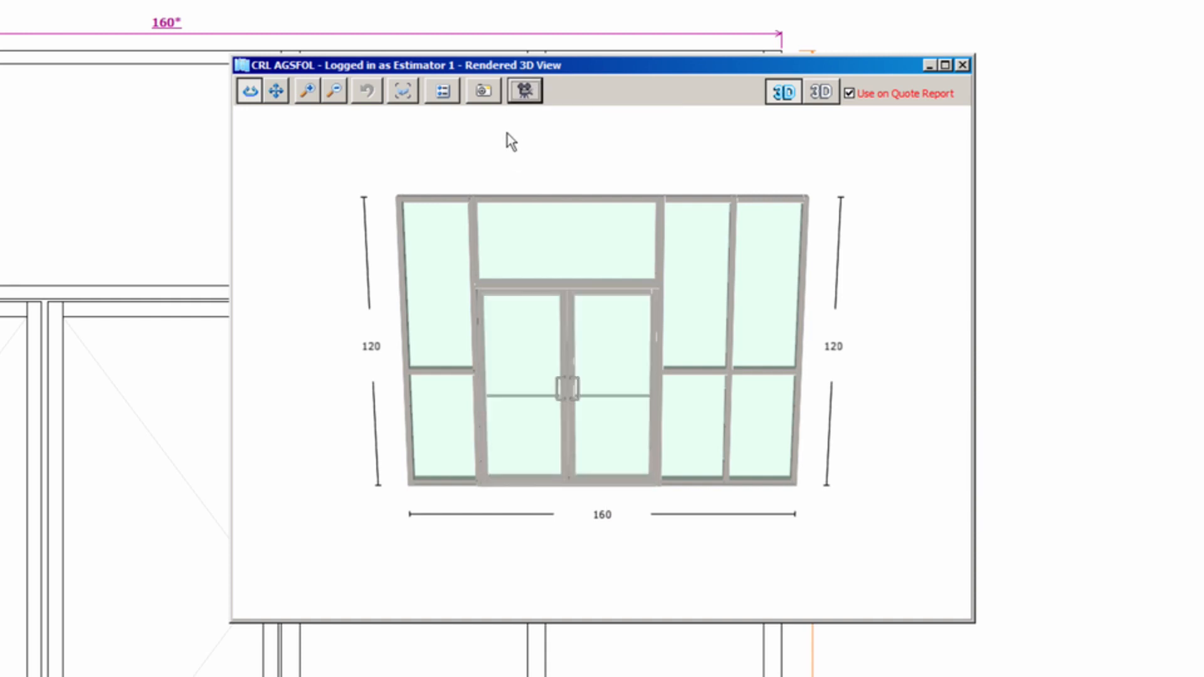
- Leave the background unchanged, close the 3D preview, and go to the Doorways step
left_click(497, 99)
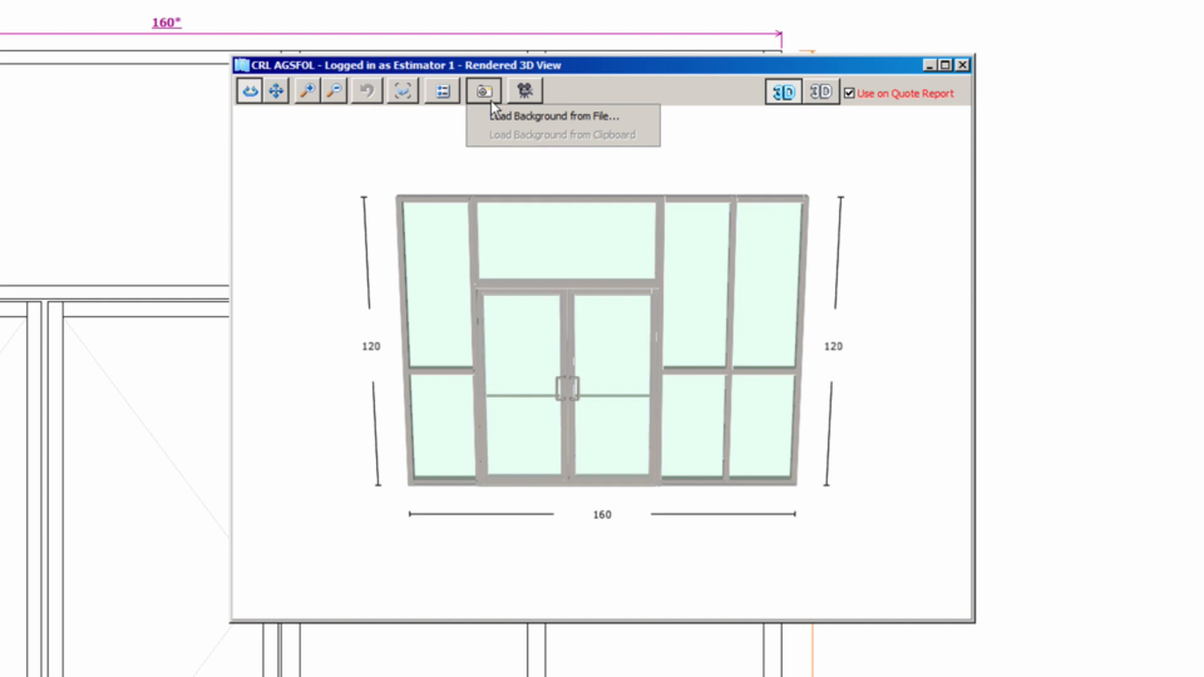
left_click(481, 171)
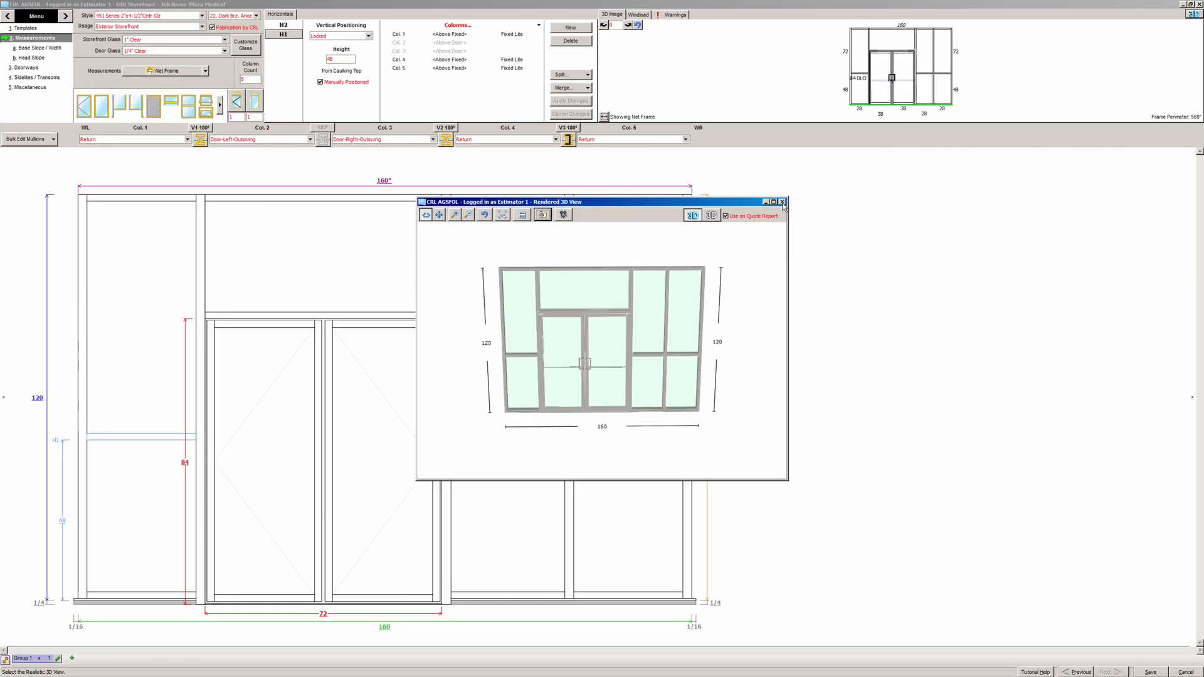
left_click(962, 65)
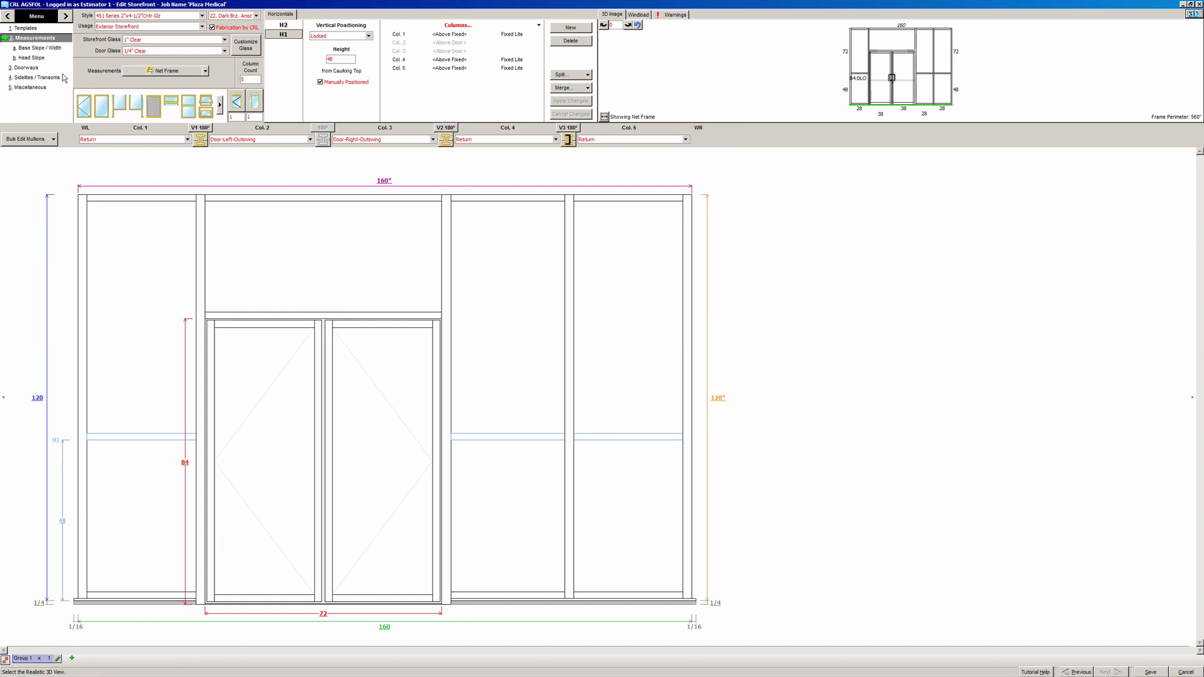
left_click(28, 67)
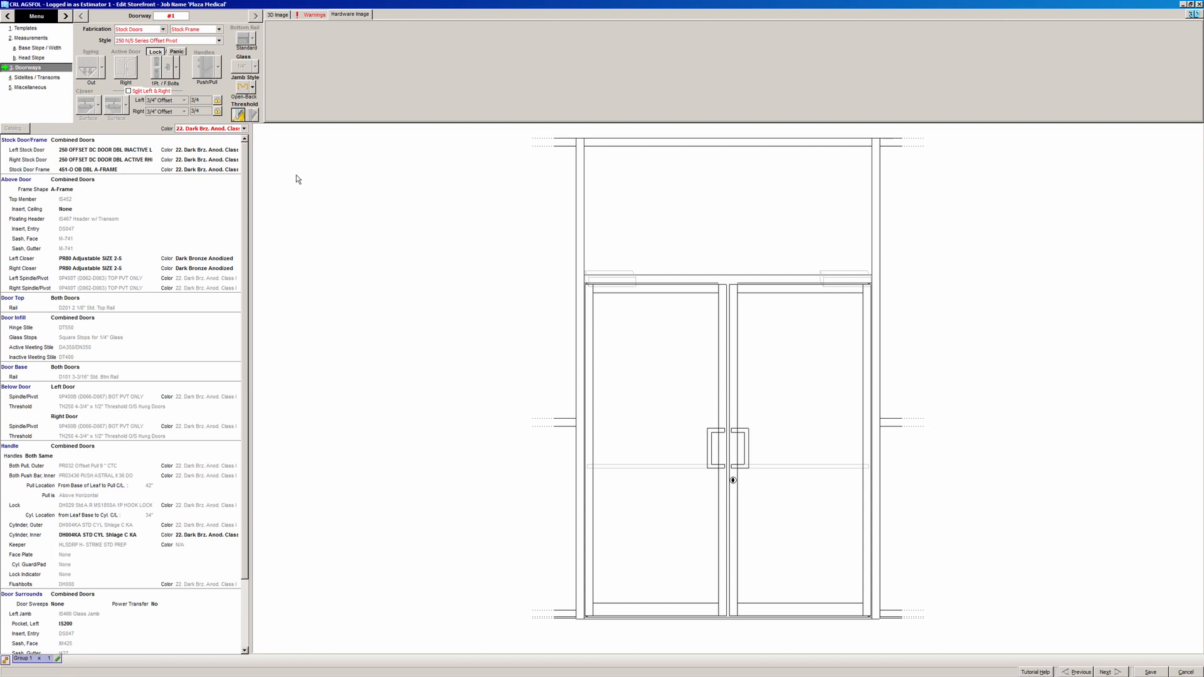
- Keep Stock Doors and choose Series 250, Offset Pivot, and the 250 OFFSET CAL bottom rail
left_click(162, 30)
left_click(163, 32)
left_click(164, 32)
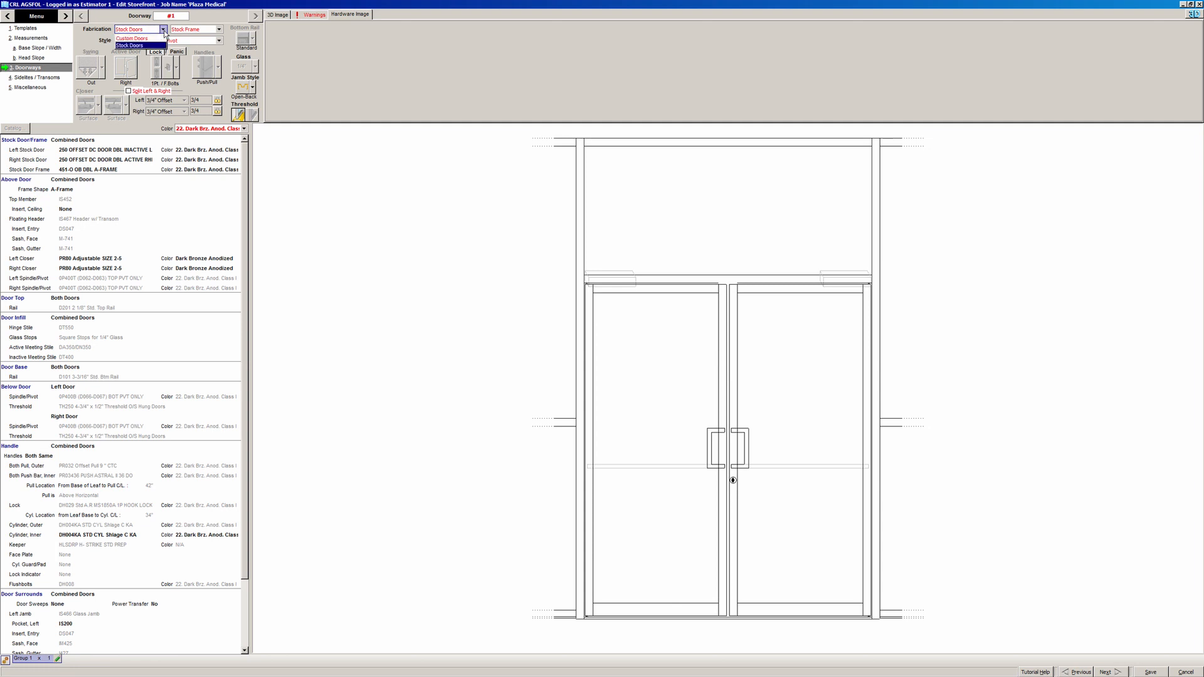
left_click(162, 47)
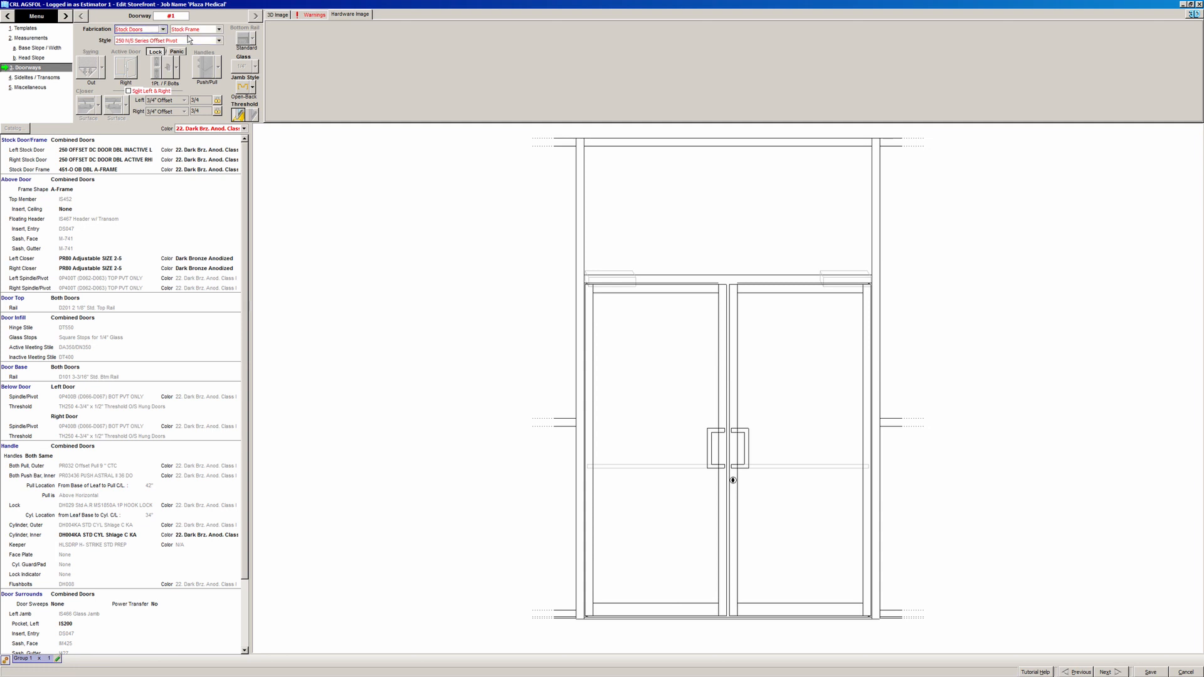
left_click(220, 42)
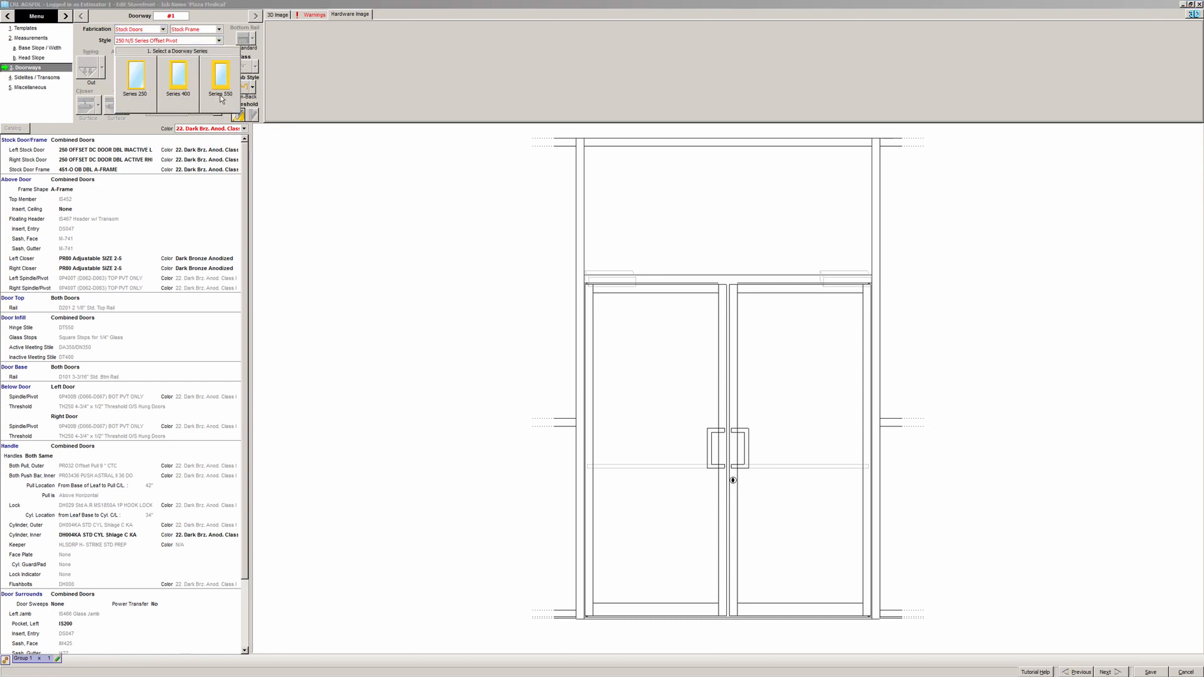
left_click(142, 103)
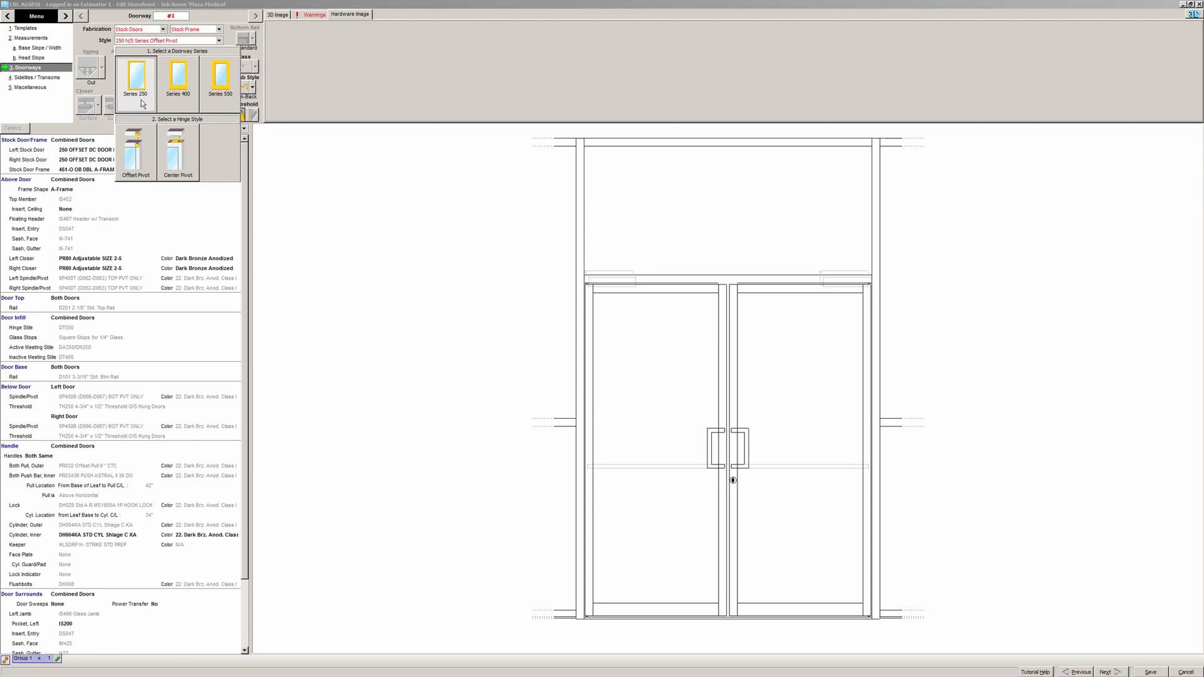
left_click(149, 166)
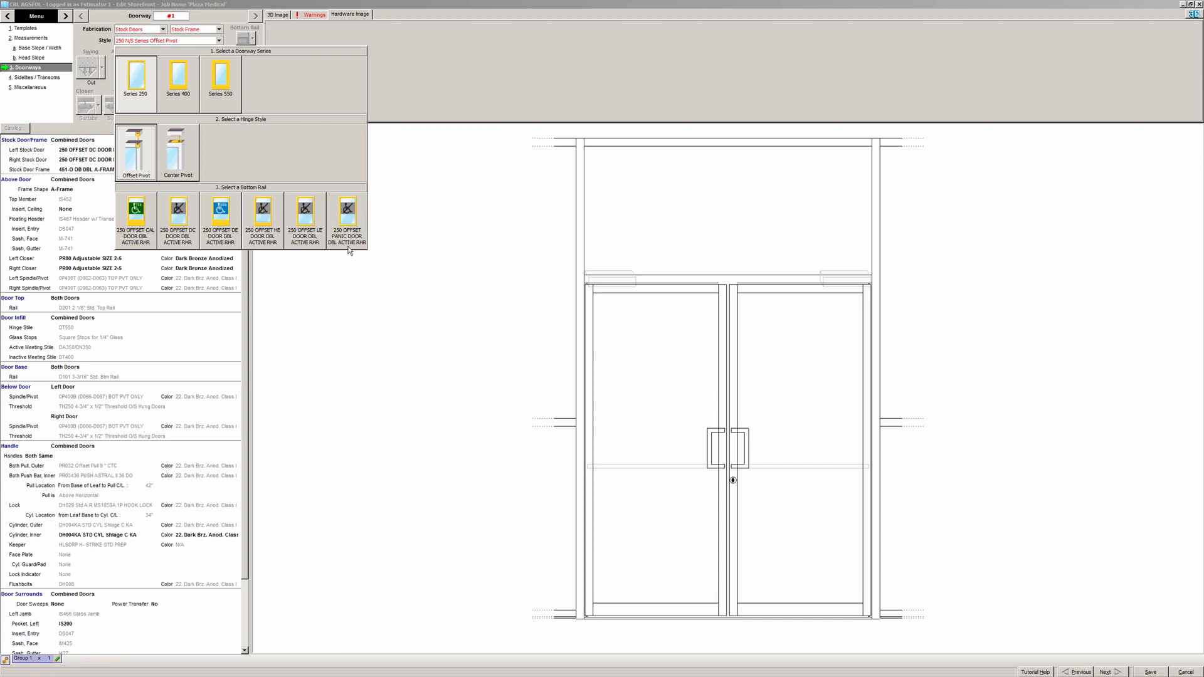
left_click(135, 239)
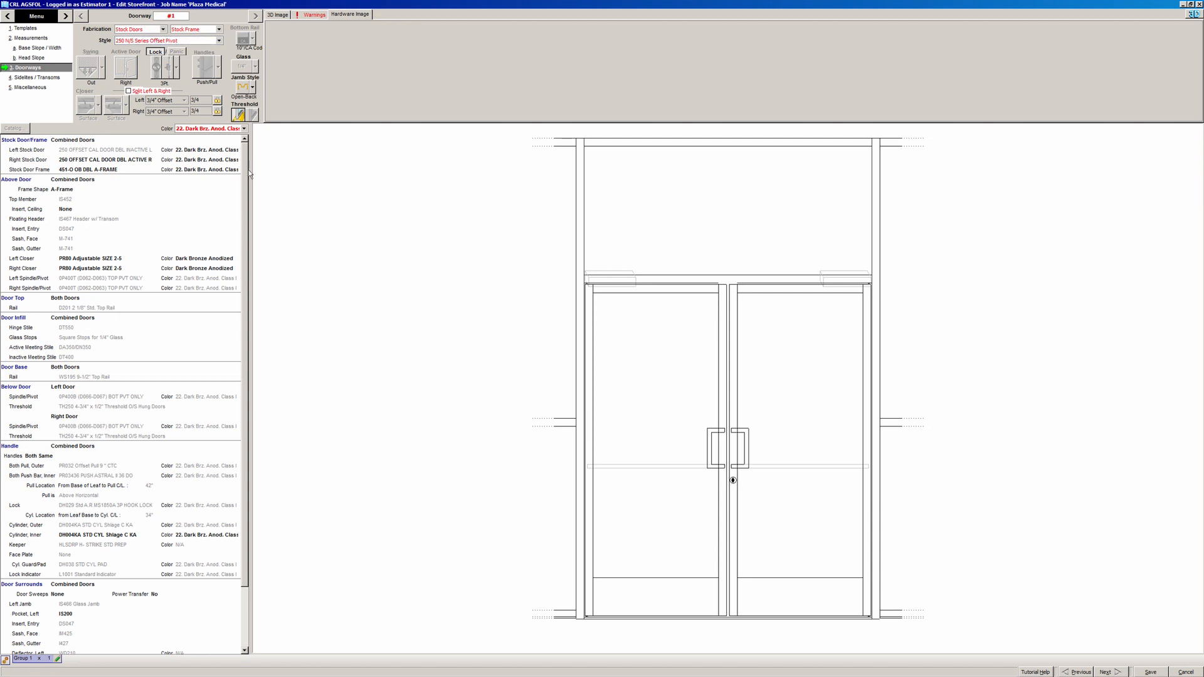
- Inspect the hinge stile, right door closer, and left SP400T pivot hardware drawing
left_click(122, 329)
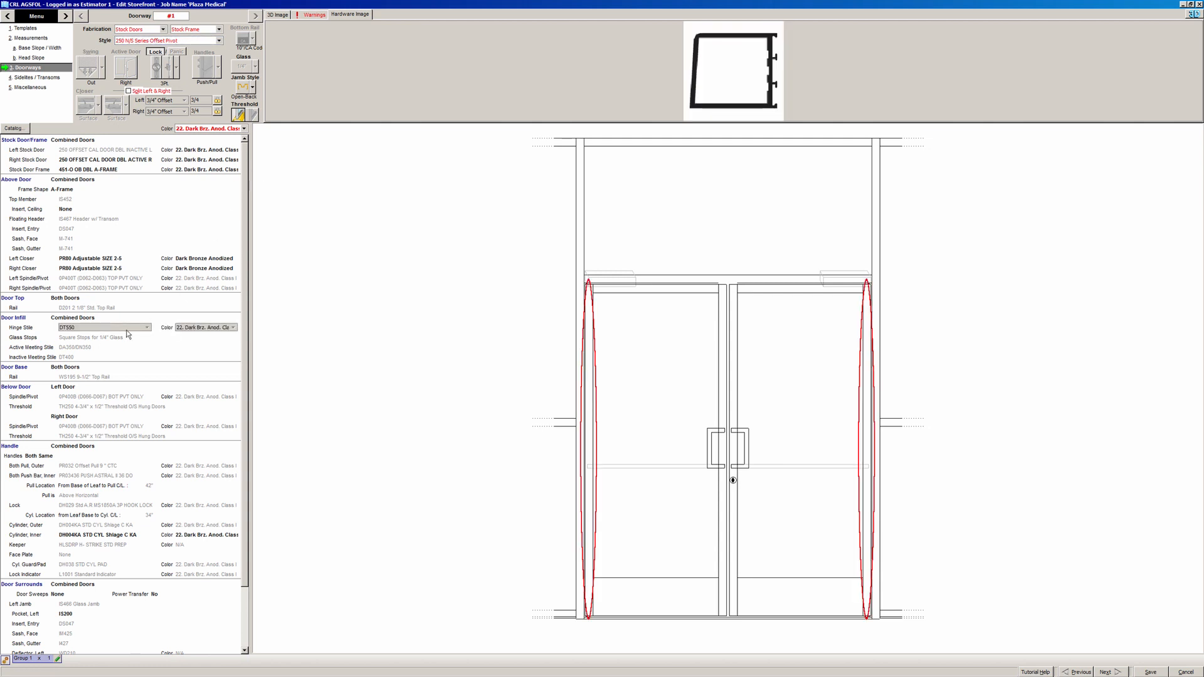
left_click(95, 276)
left_click(95, 280)
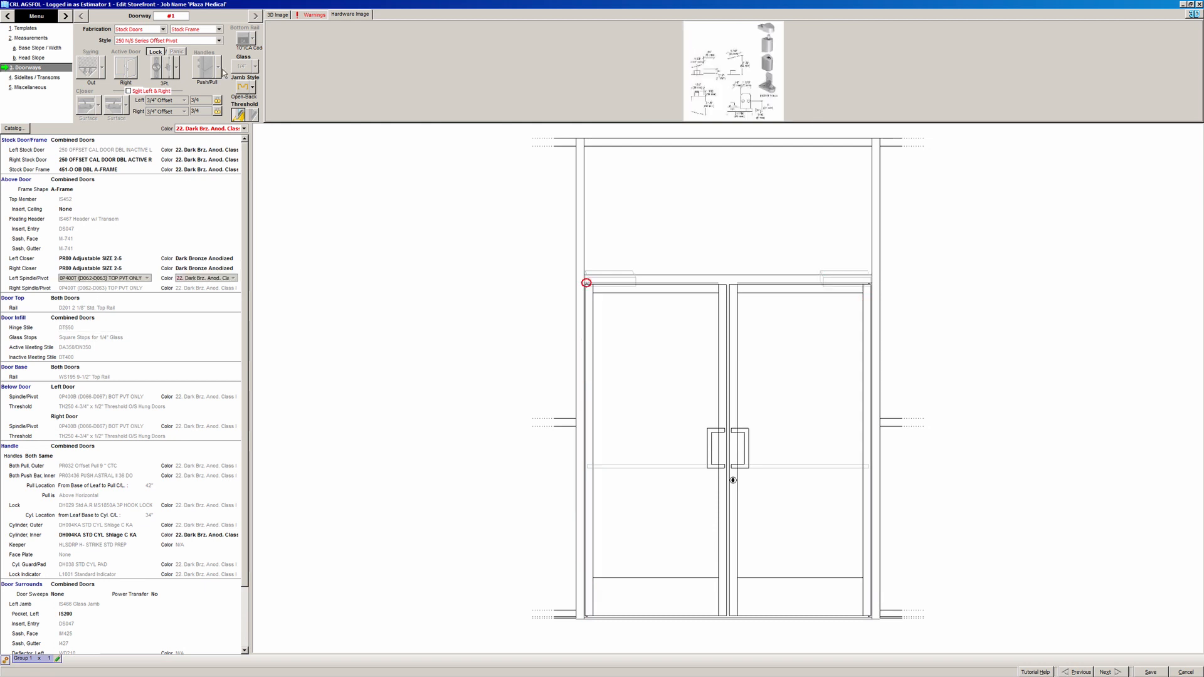
left_click(274, 17)
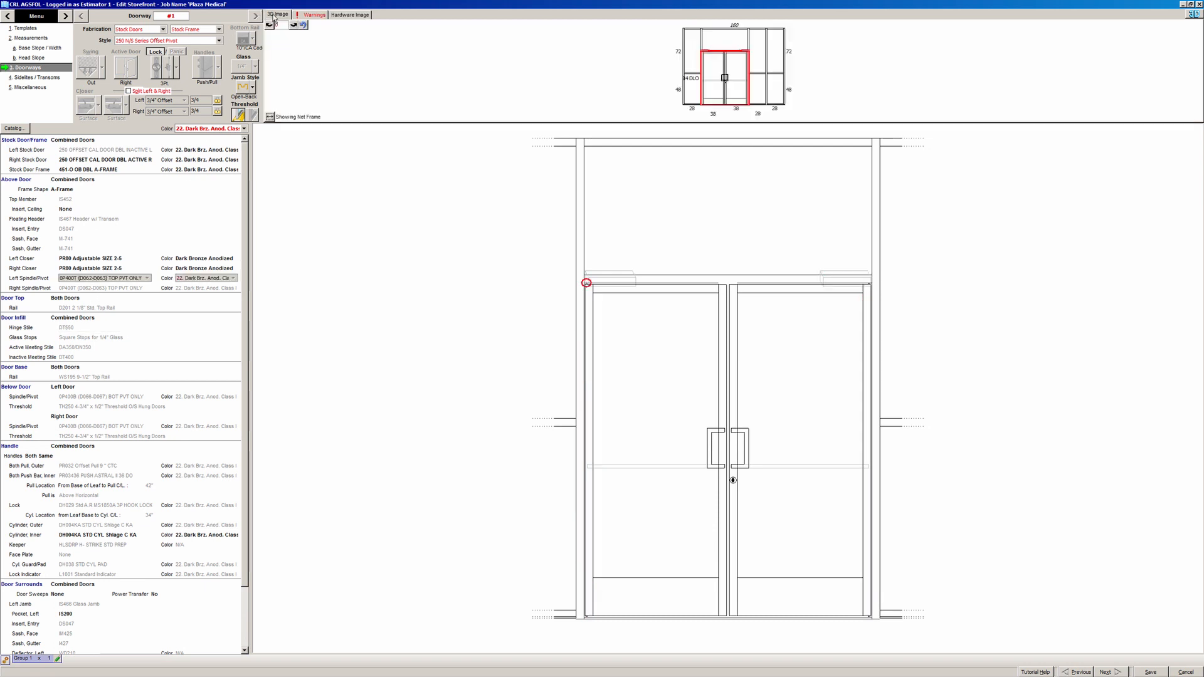
left_click(348, 14)
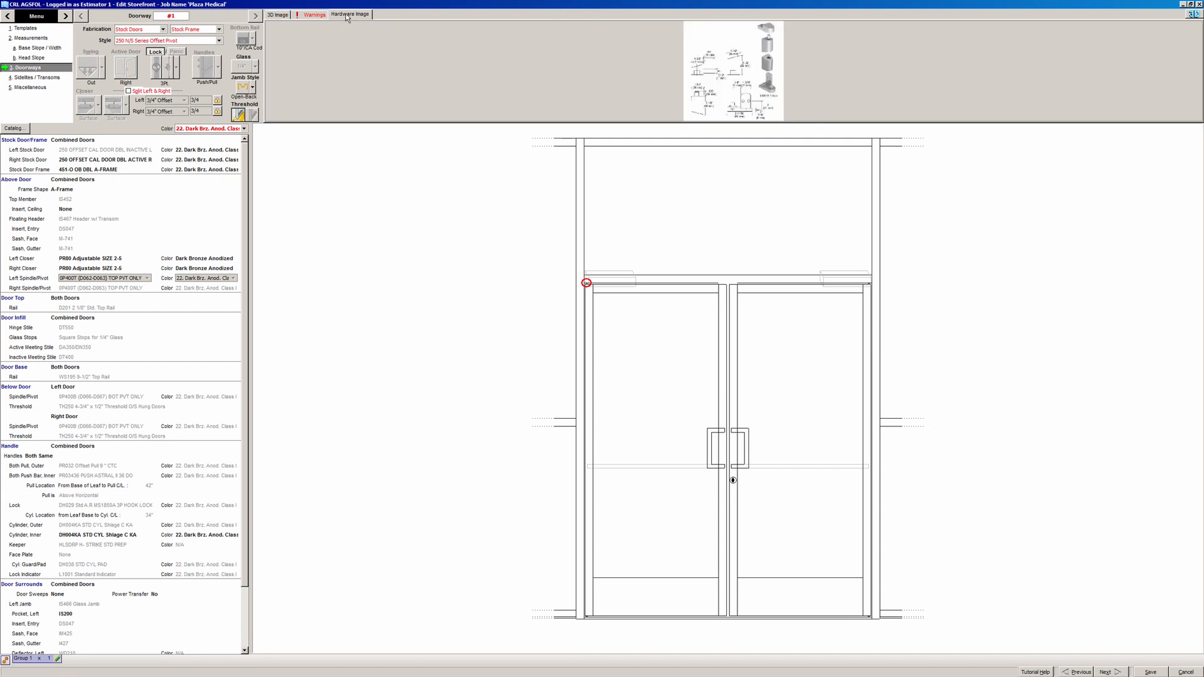
left_click(163, 29)
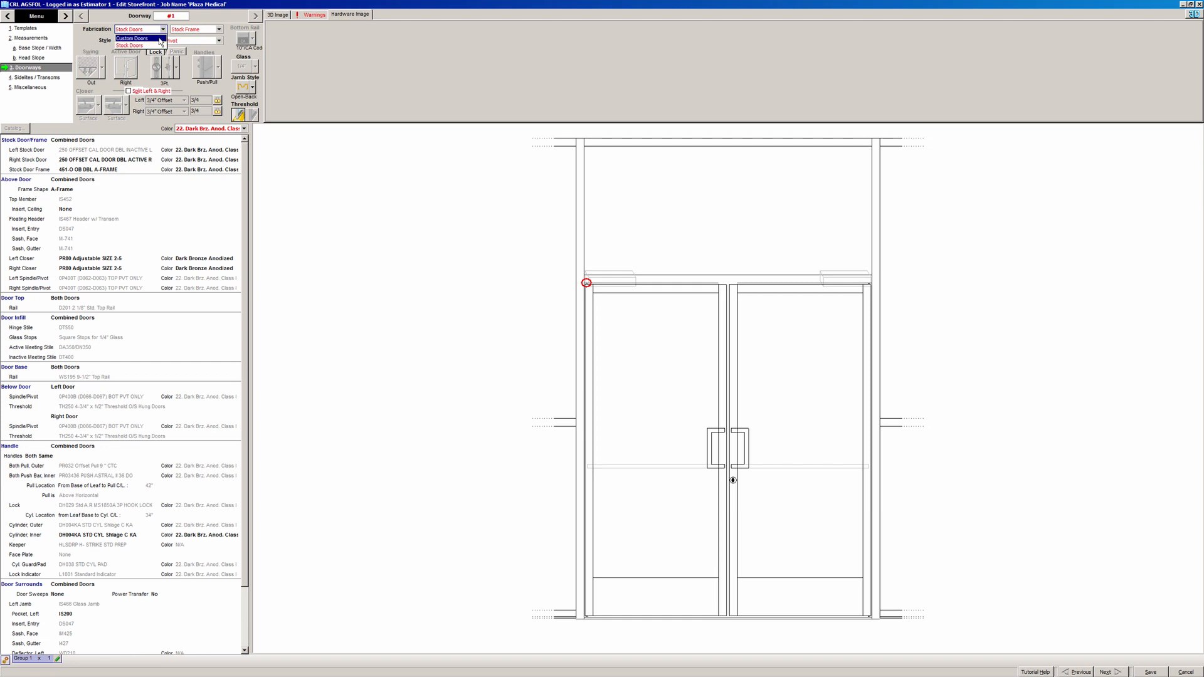
- Switch to Custom Doors and Custom Frame in the Series 400 Butt Hinge style
left_click(159, 38)
left_click(188, 29)
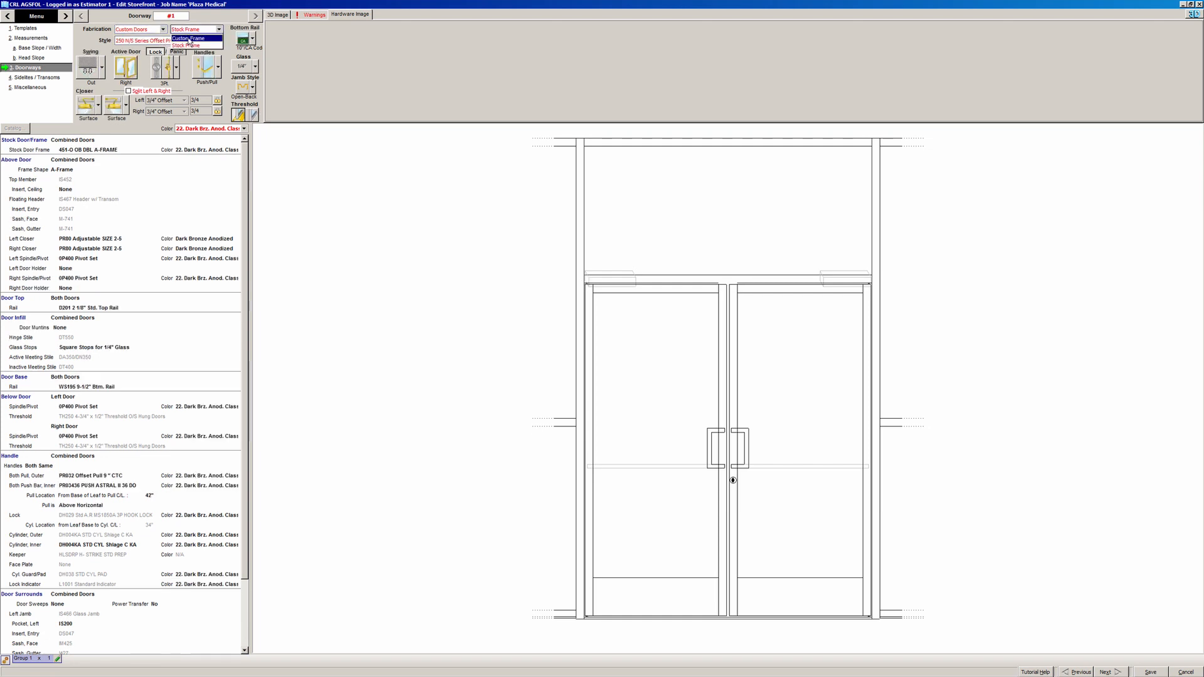
left_click(189, 38)
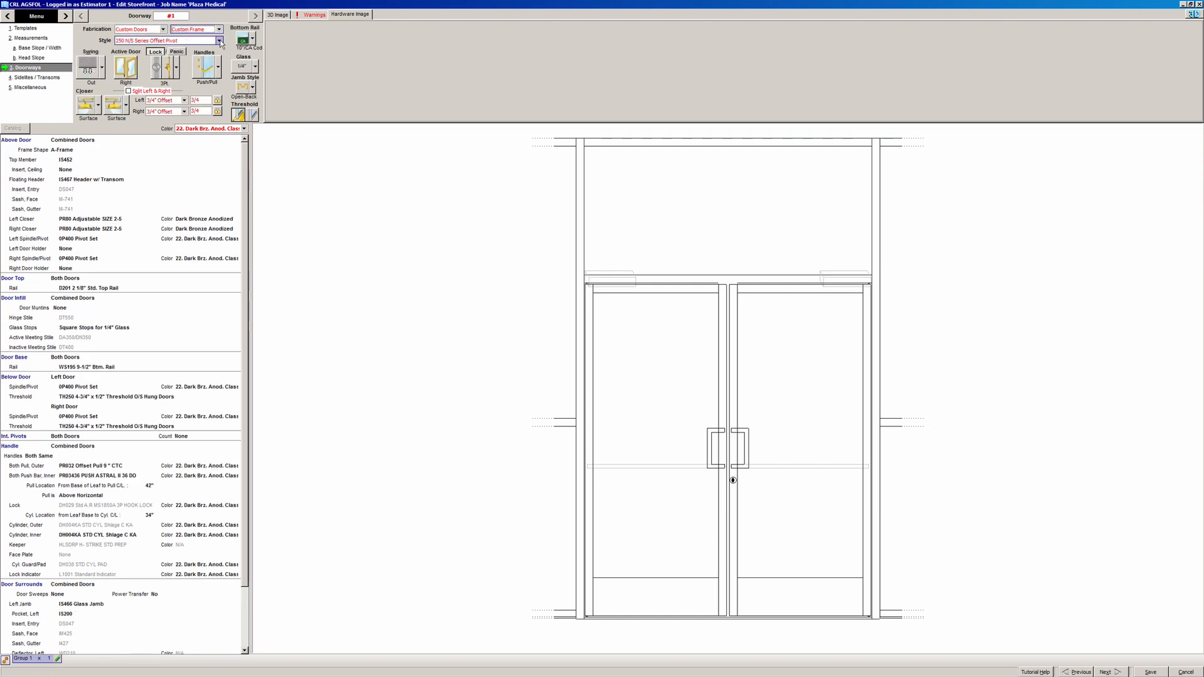
left_click(219, 40)
left_click(179, 79)
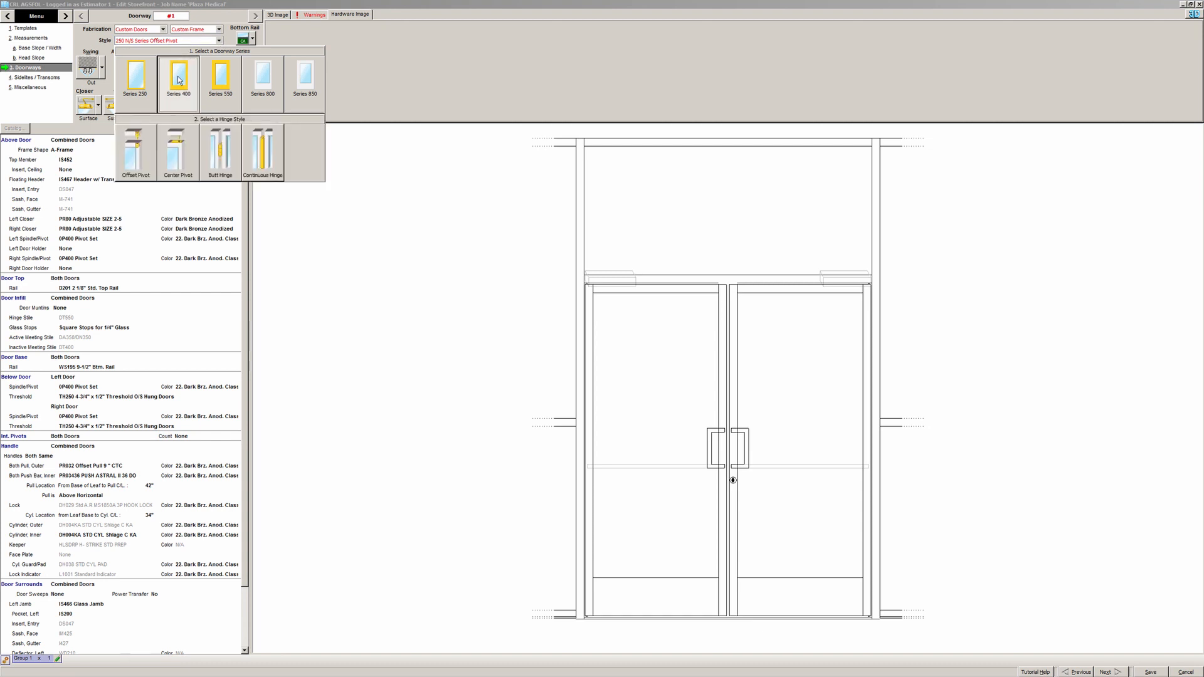
left_click(213, 170)
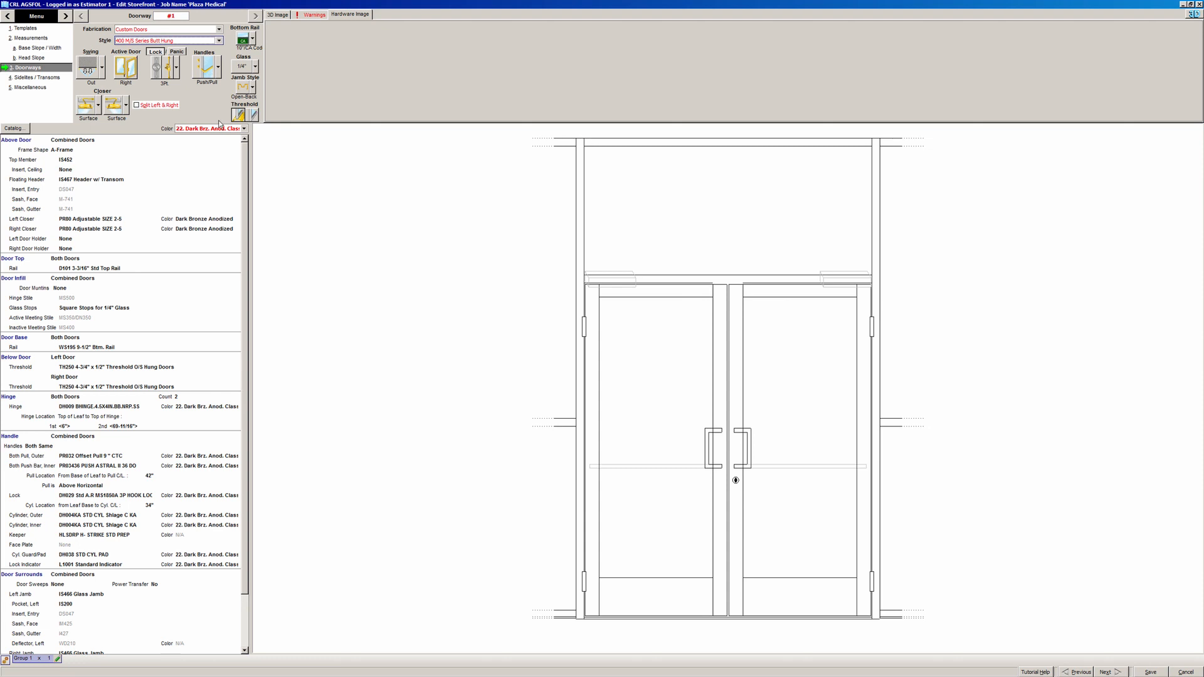
- Choose the 10" bottom rail and keep the doors swinging out
left_click(253, 39)
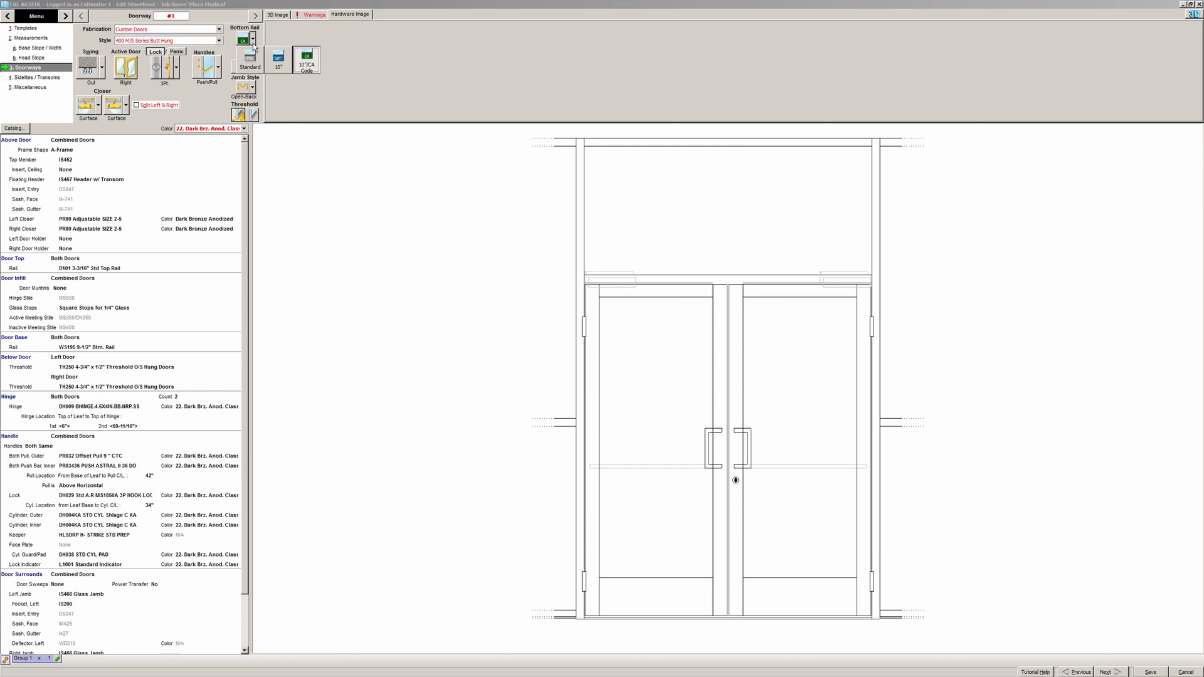
left_click(278, 61)
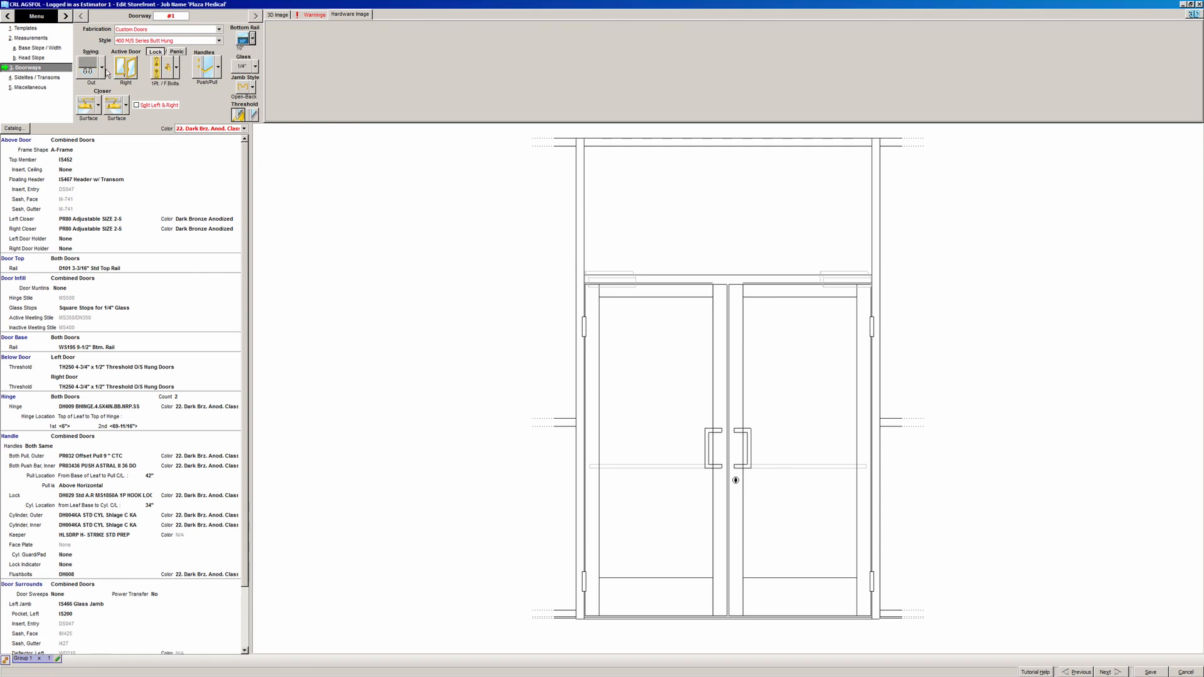
left_click(103, 73)
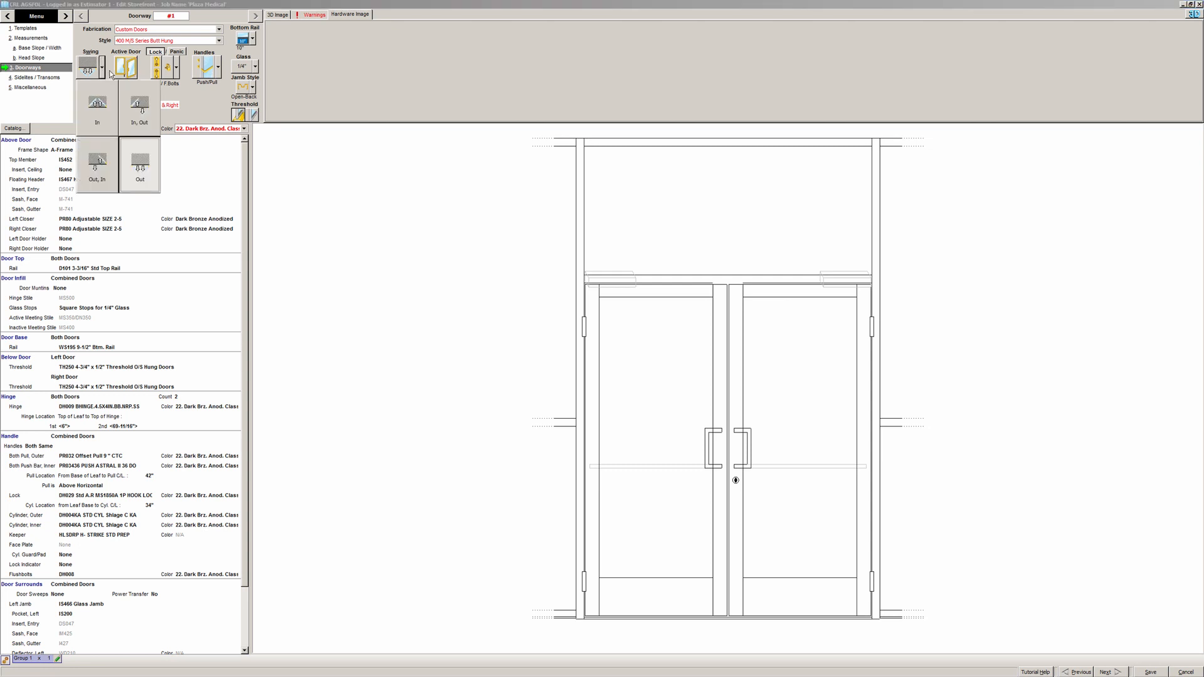
left_click(111, 74)
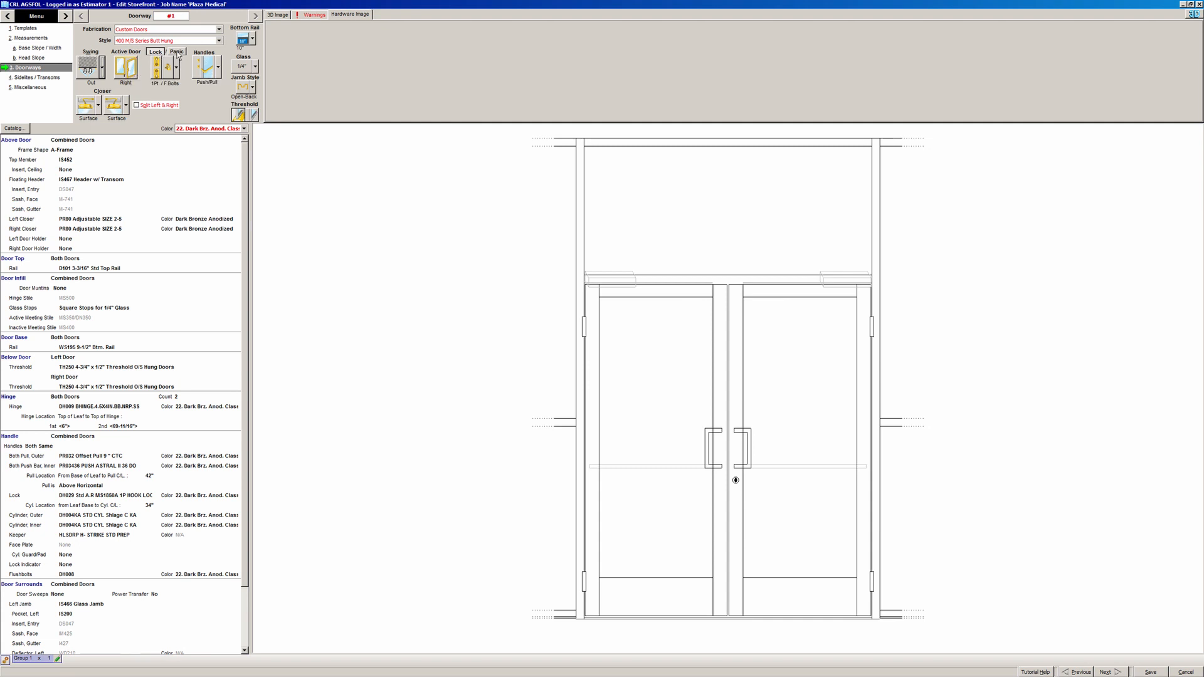
left_click(177, 58)
left_click(178, 58)
left_click(178, 58)
left_click(177, 52)
left_click(176, 59)
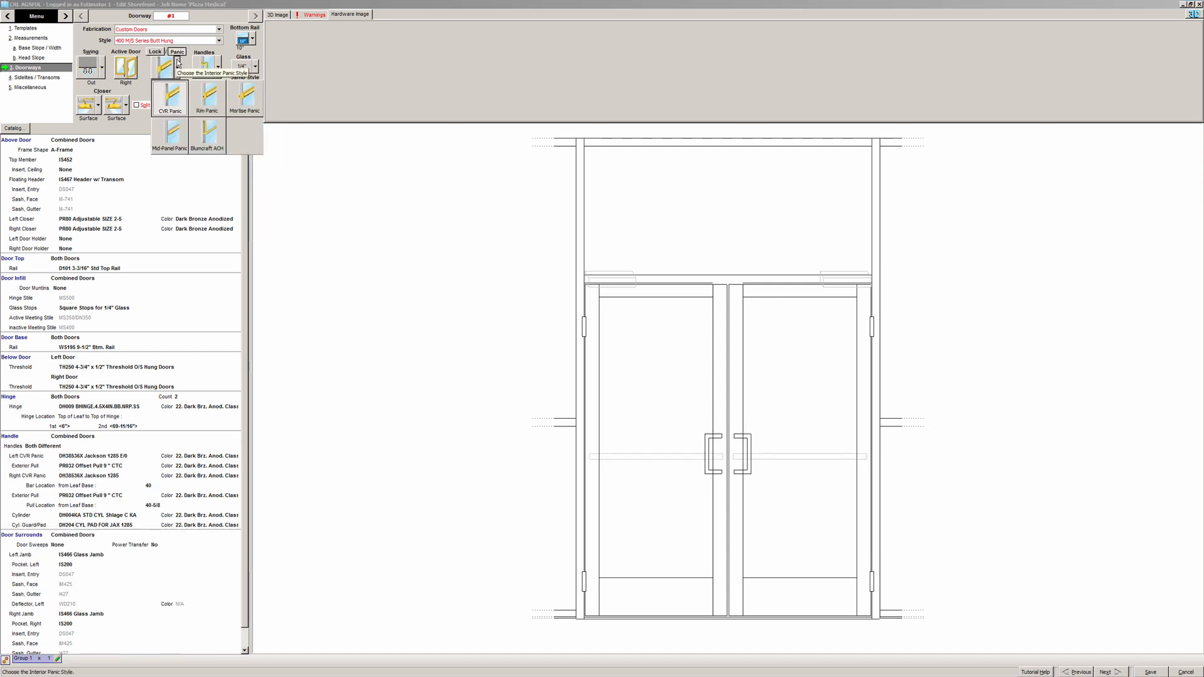
left_click(178, 63)
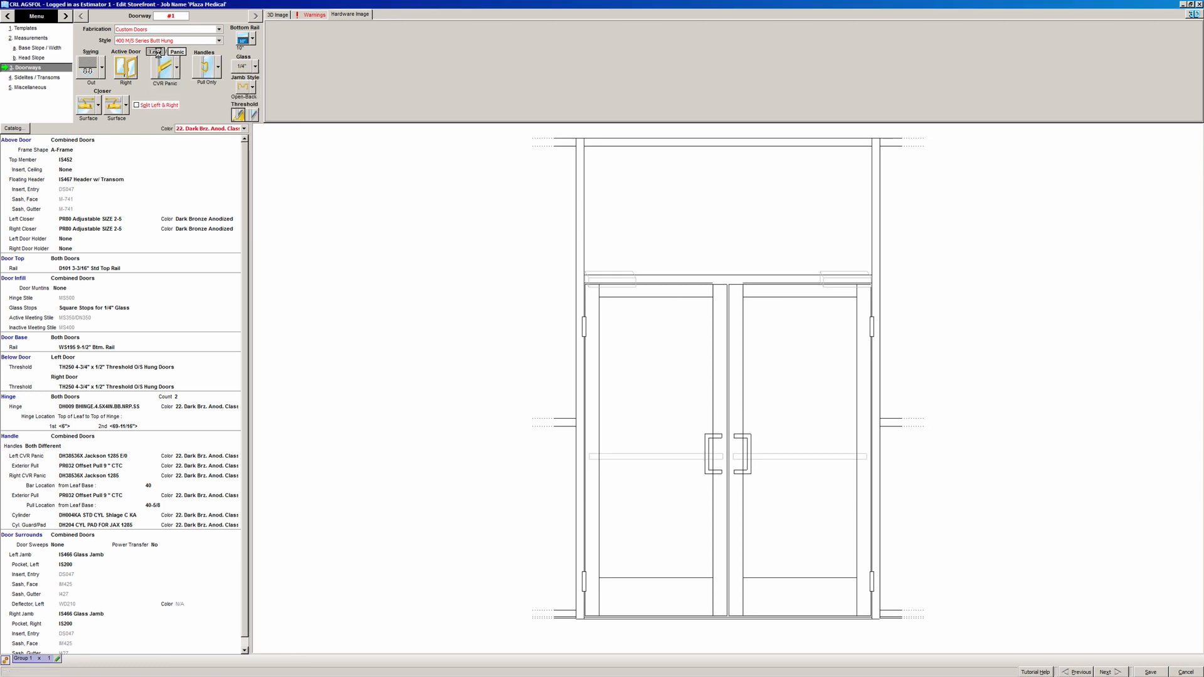
left_click(155, 52)
left_click(219, 72)
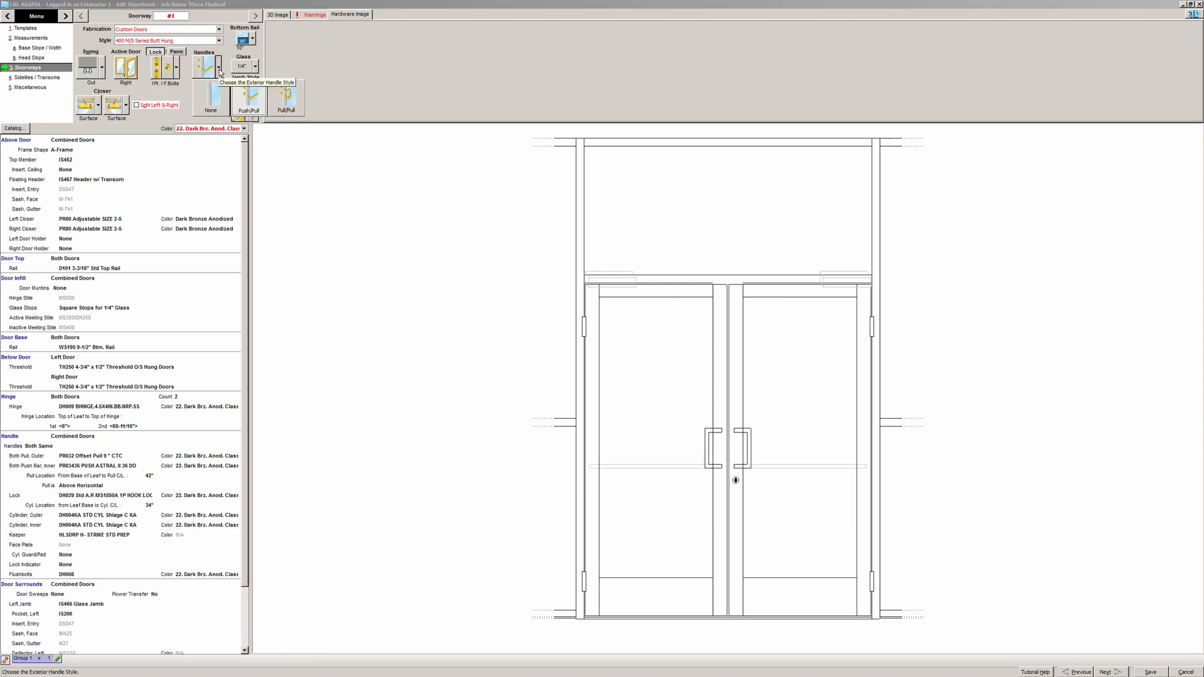
left_click(219, 70)
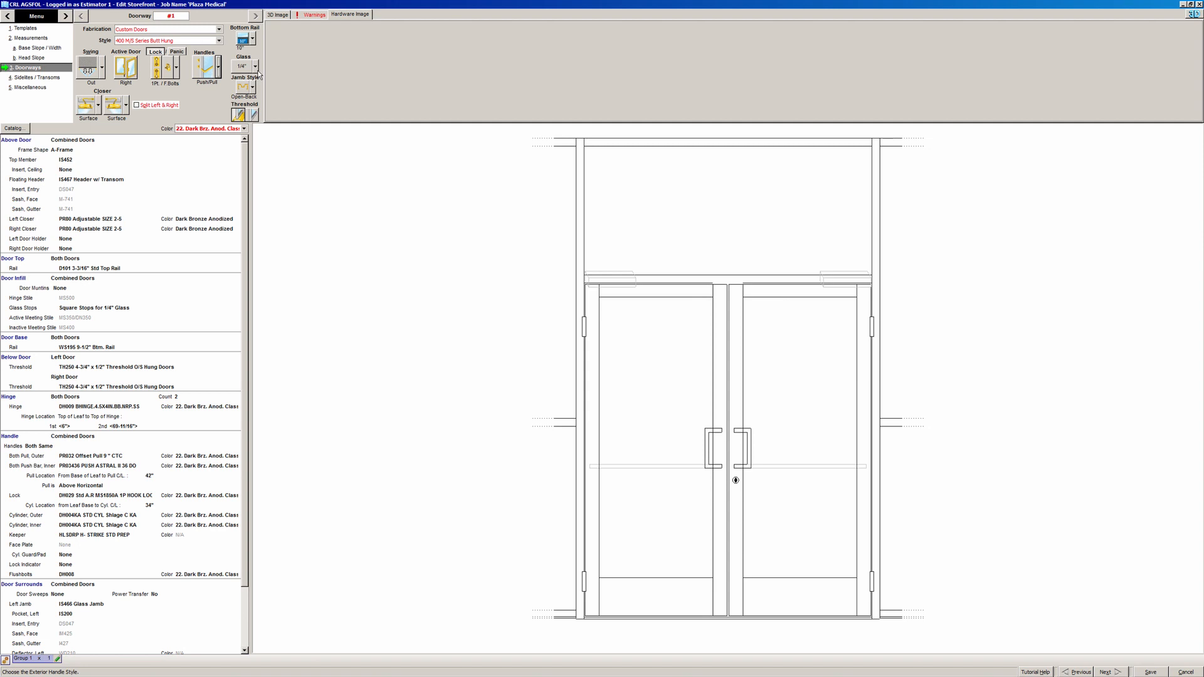
left_click(257, 72)
left_click(257, 72)
left_click(278, 151)
left_click(99, 105)
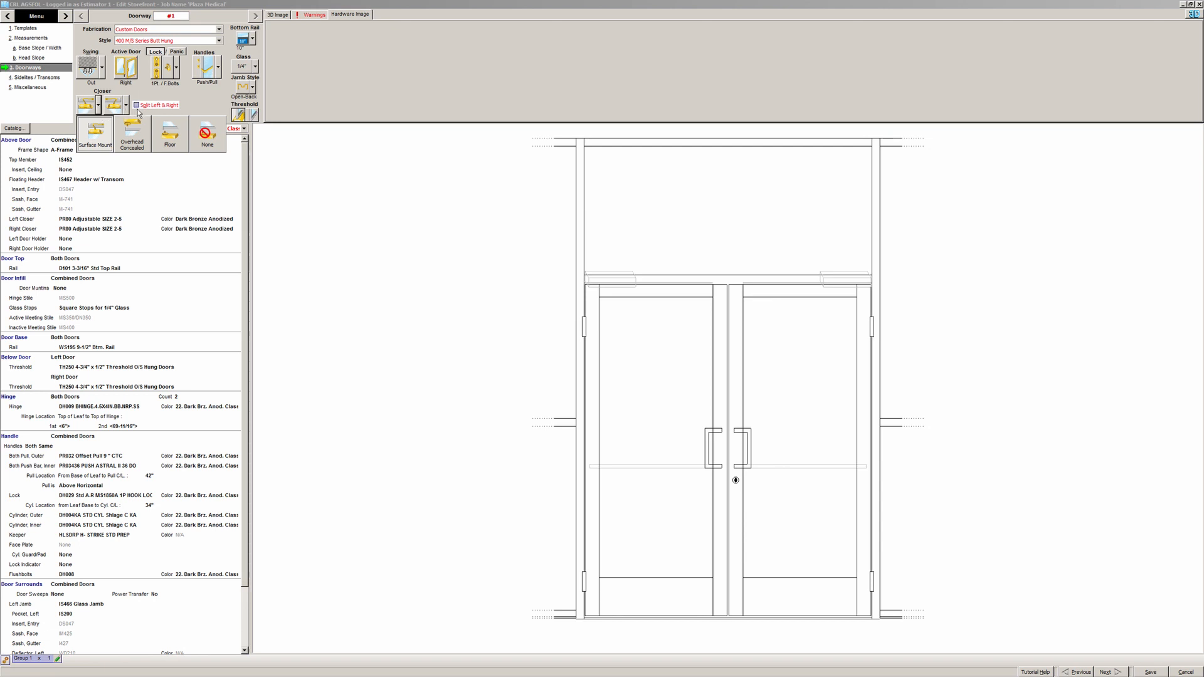
left_click(207, 100)
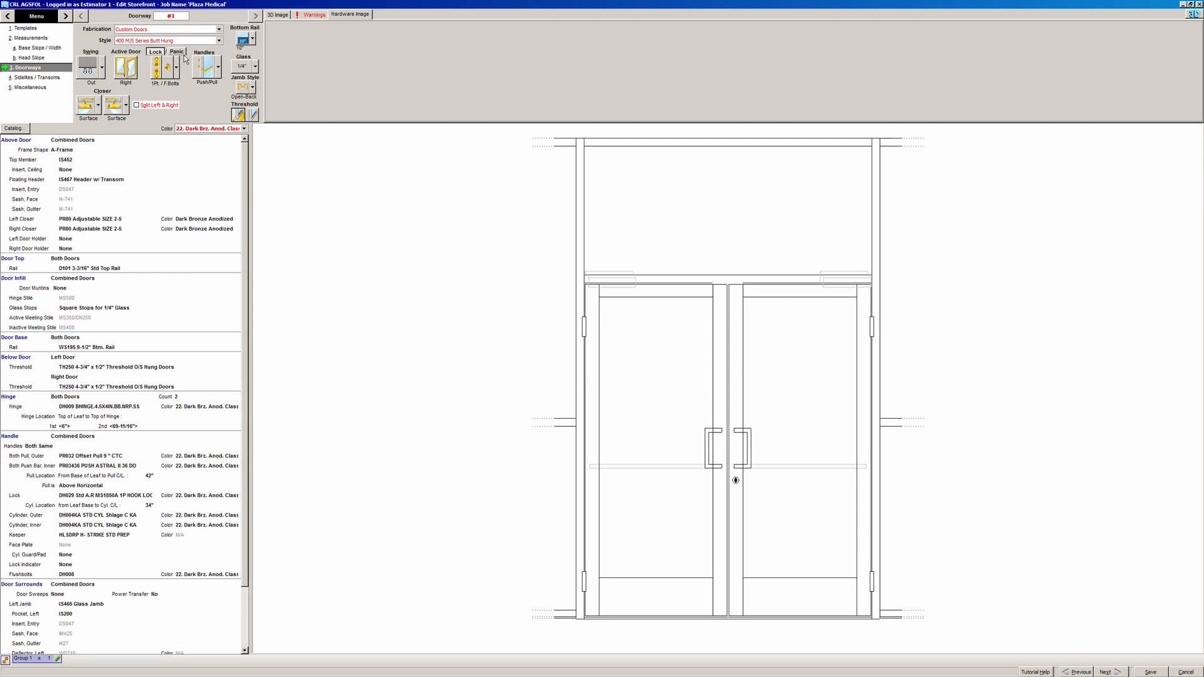
left_click(184, 52)
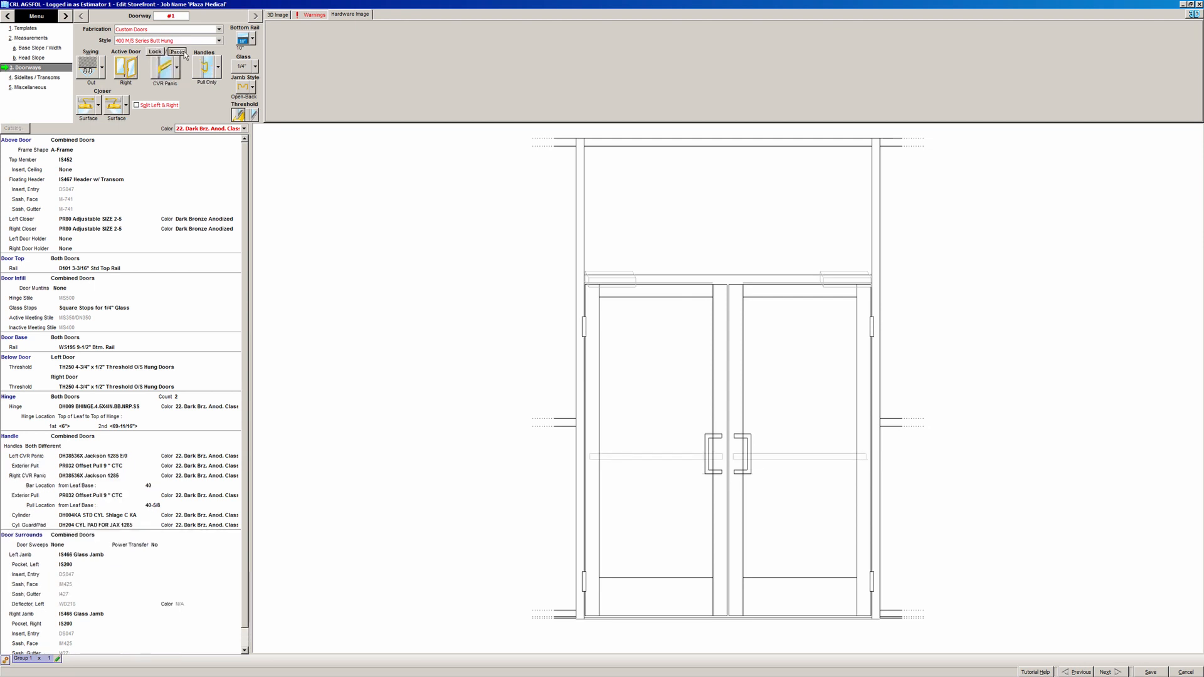
left_click(99, 106)
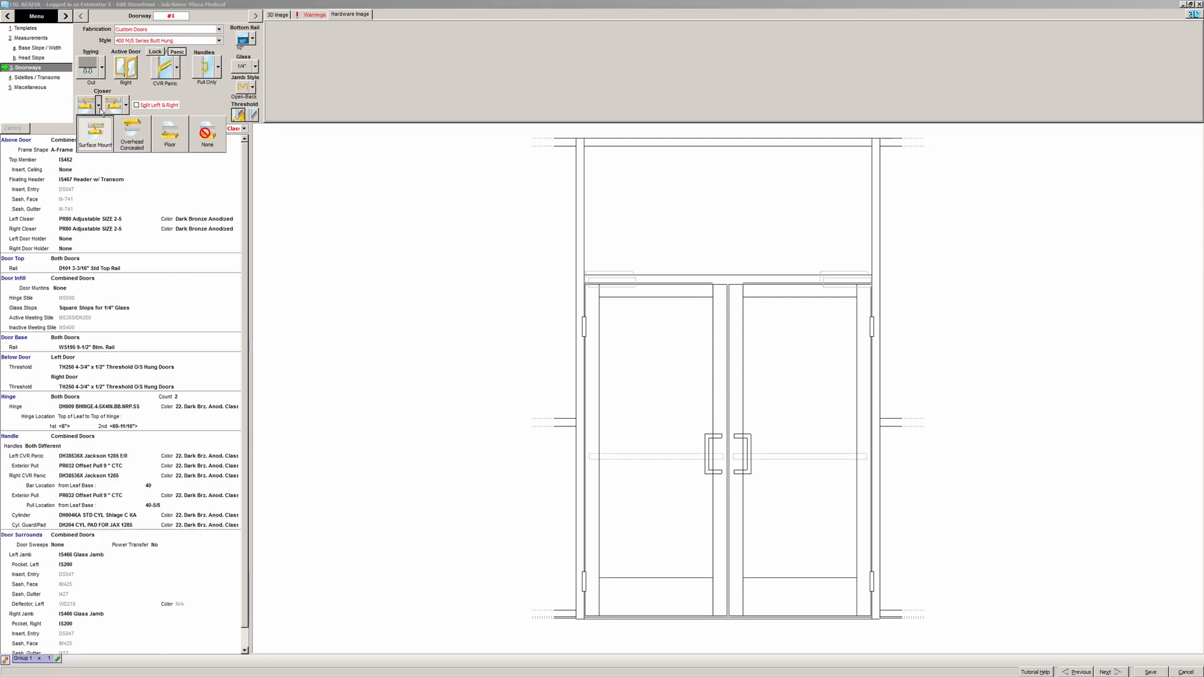
left_click(268, 171)
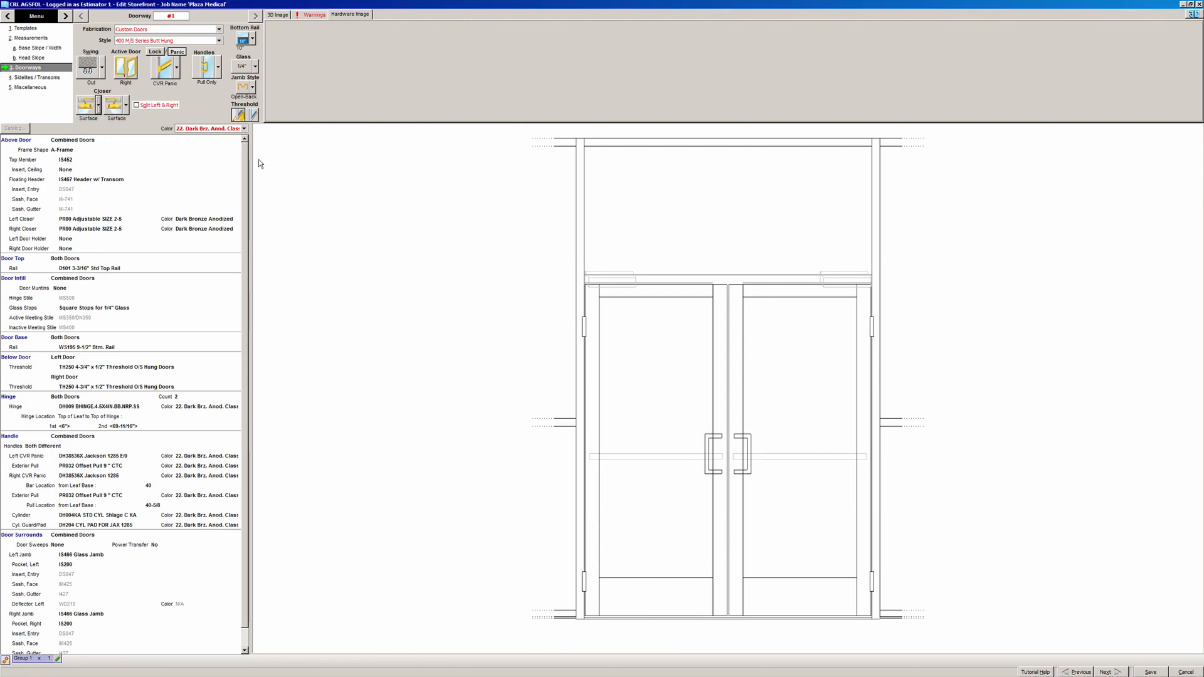
left_click_drag(245, 150, 247, 182)
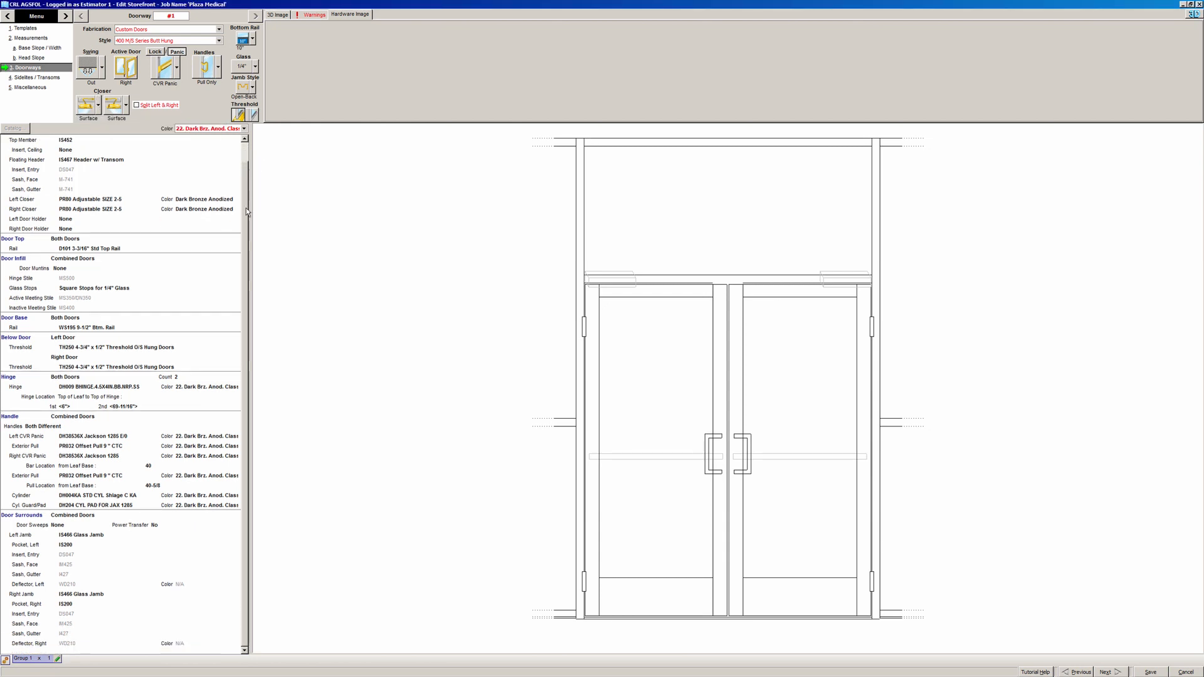
- Preview the panic, exterior pull, lock cylinder and guard pad rows, ending on the left panic
left_click(121, 437)
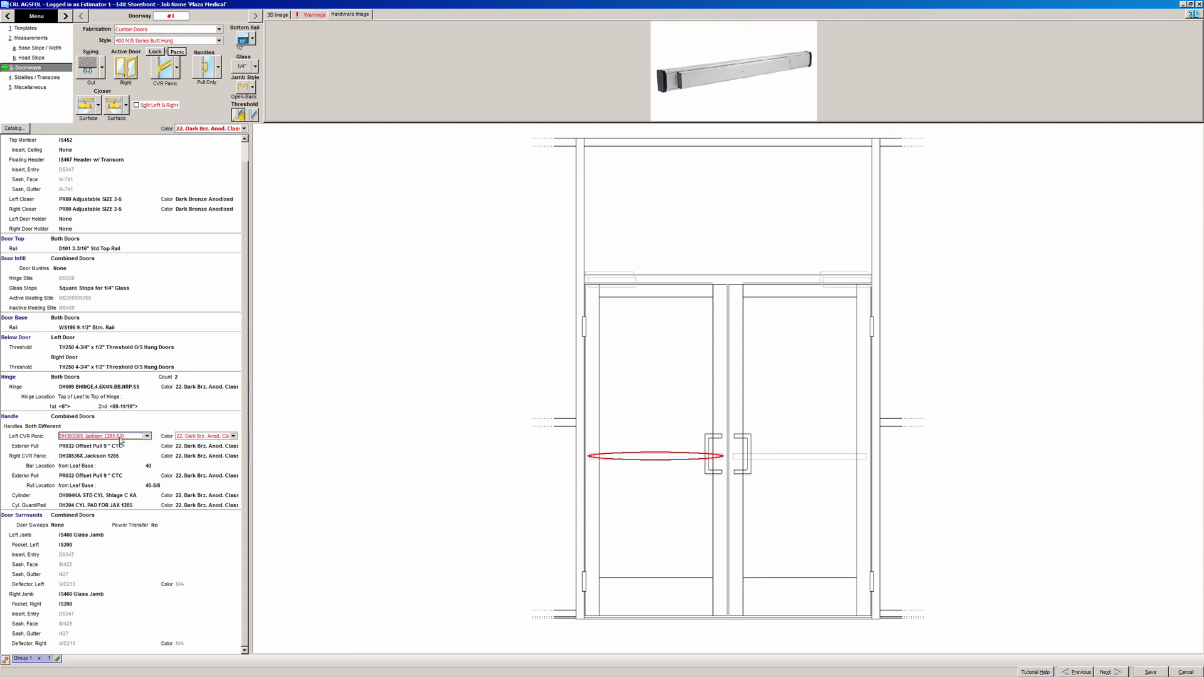
left_click(122, 448)
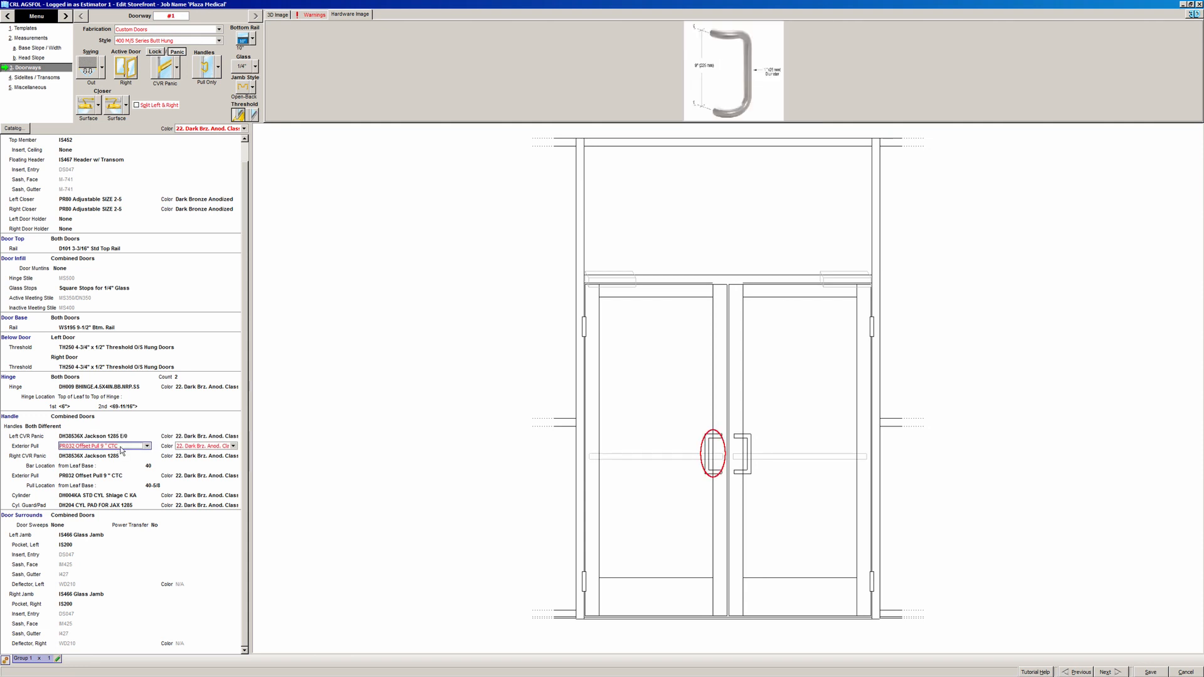
left_click(109, 457)
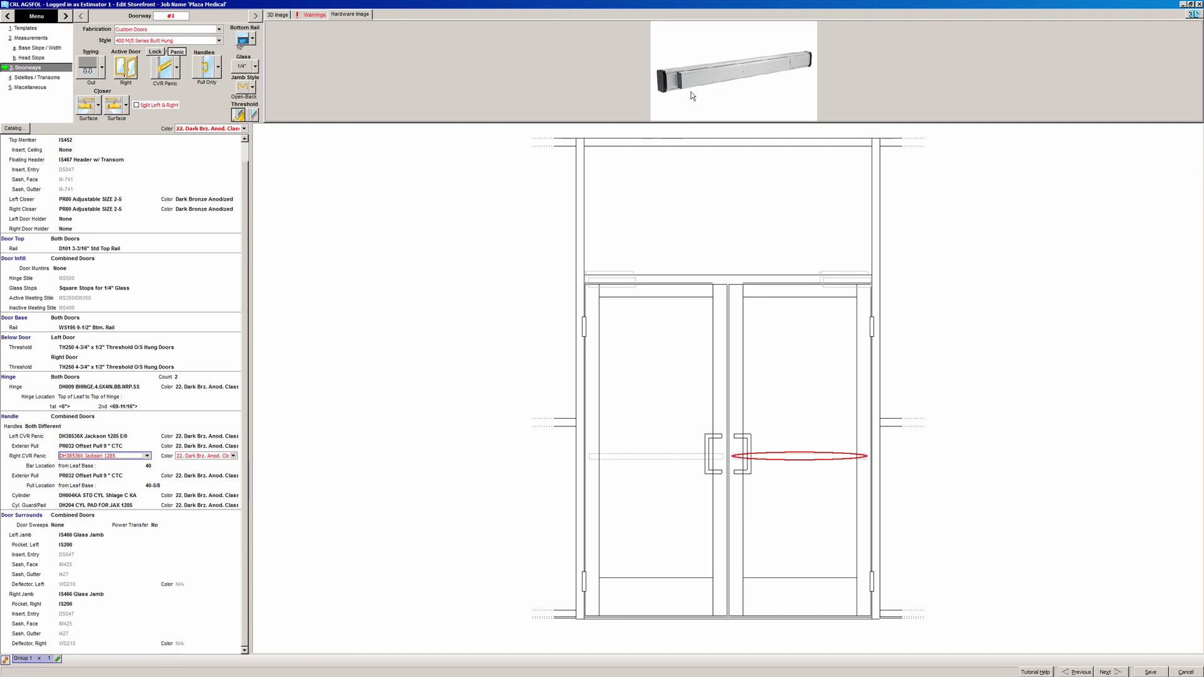
left_click(130, 477)
left_click(128, 497)
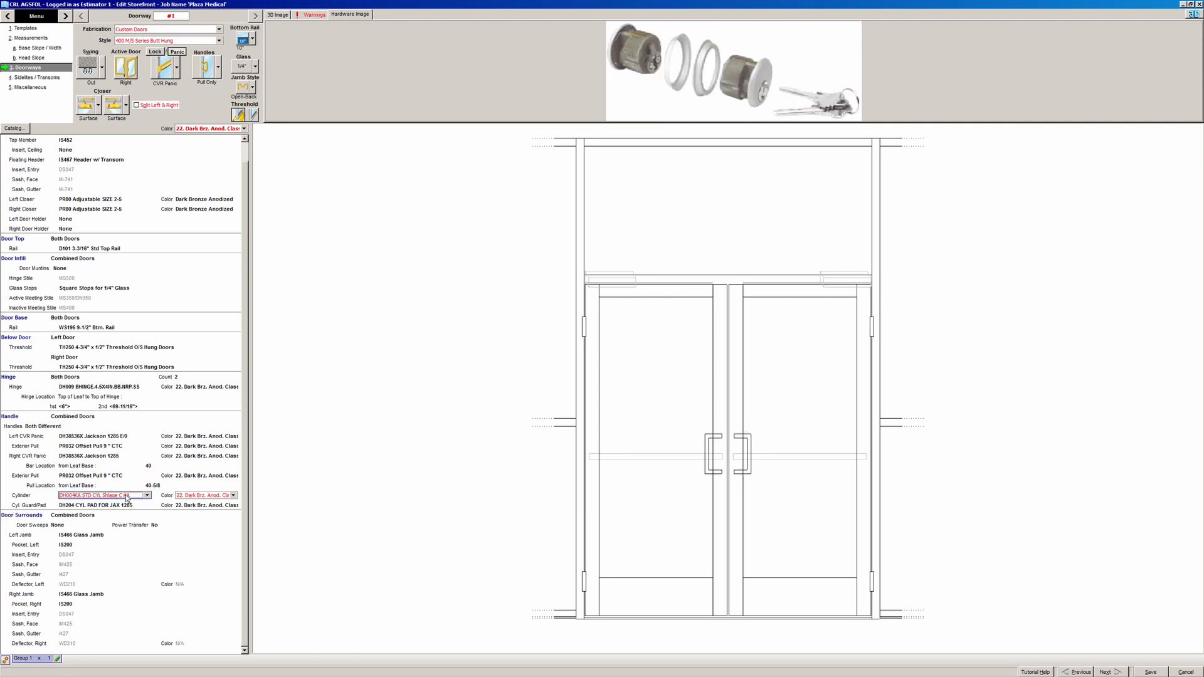
left_click(123, 507)
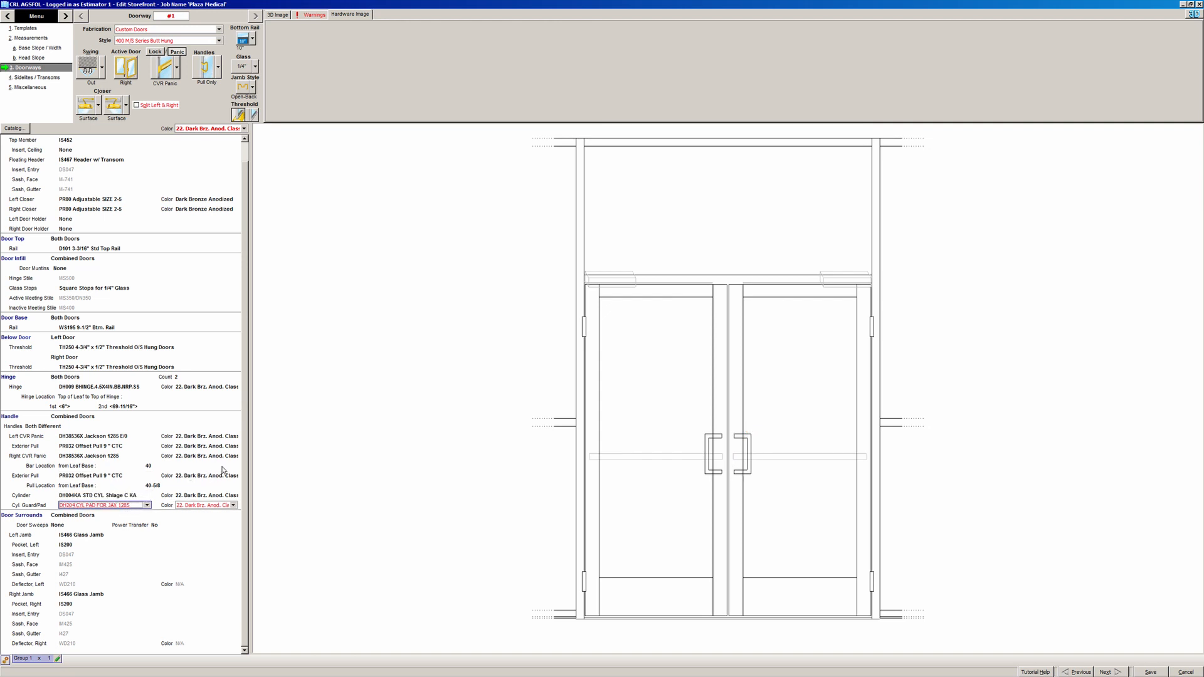
left_click(246, 460)
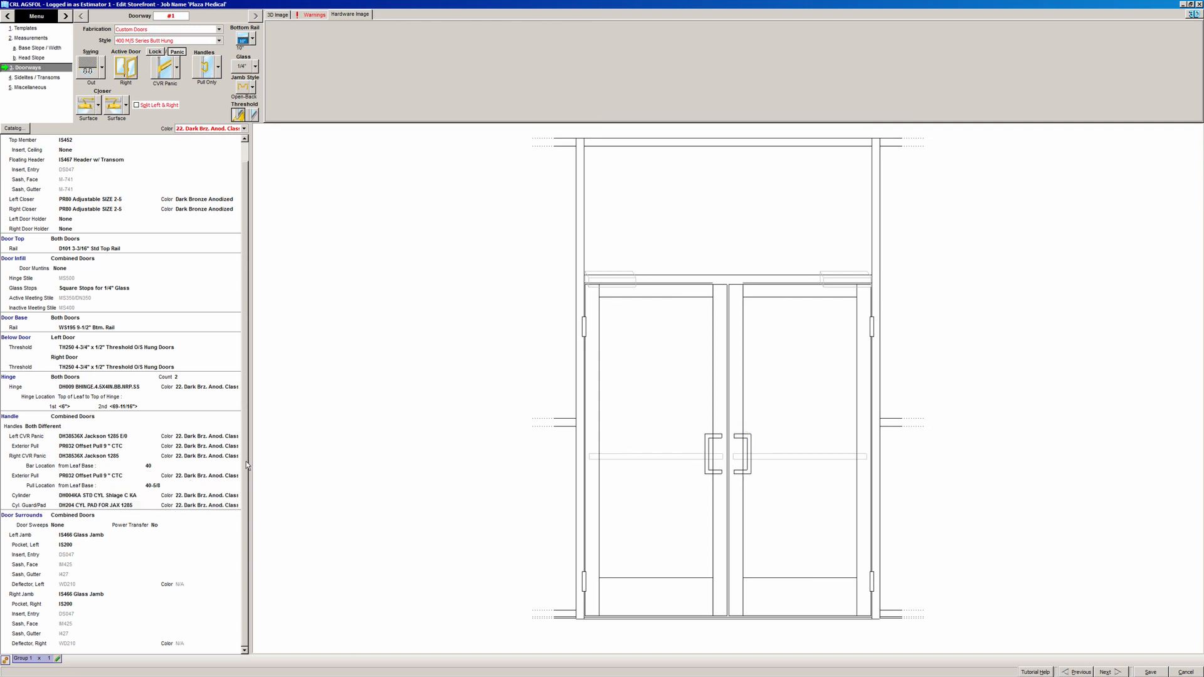
left_click(134, 437)
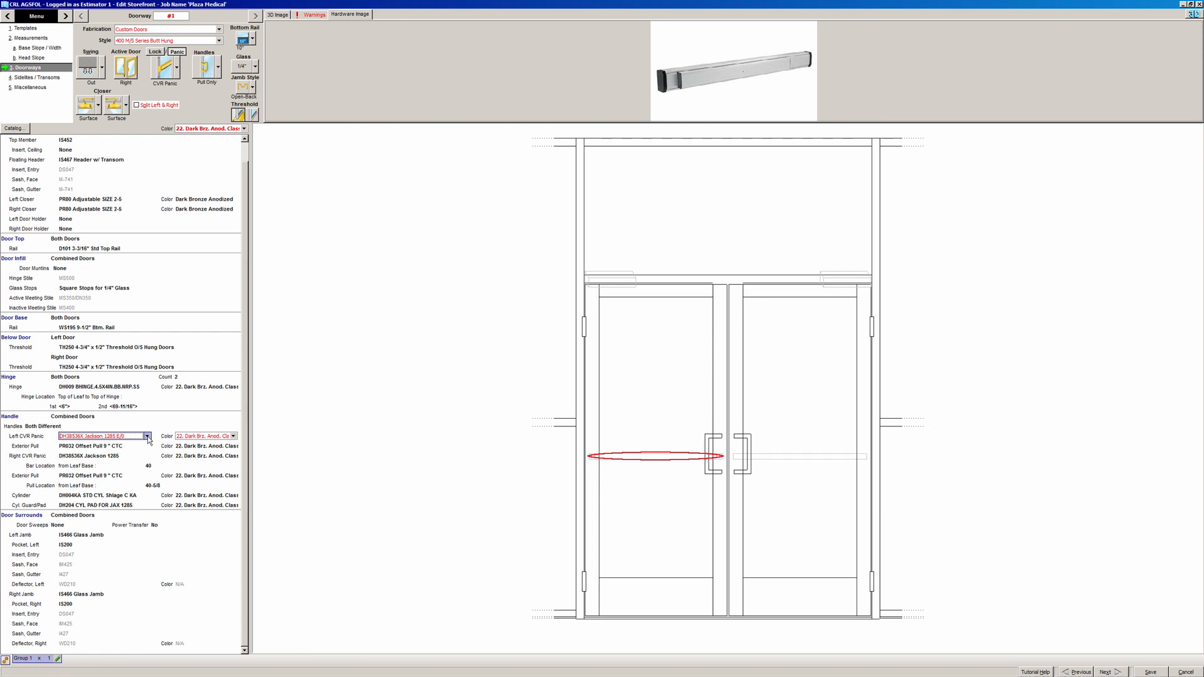
- Make the left panic a Supply/Install custom CVR panic named Von Duprin 3347A-626
left_click(147, 436)
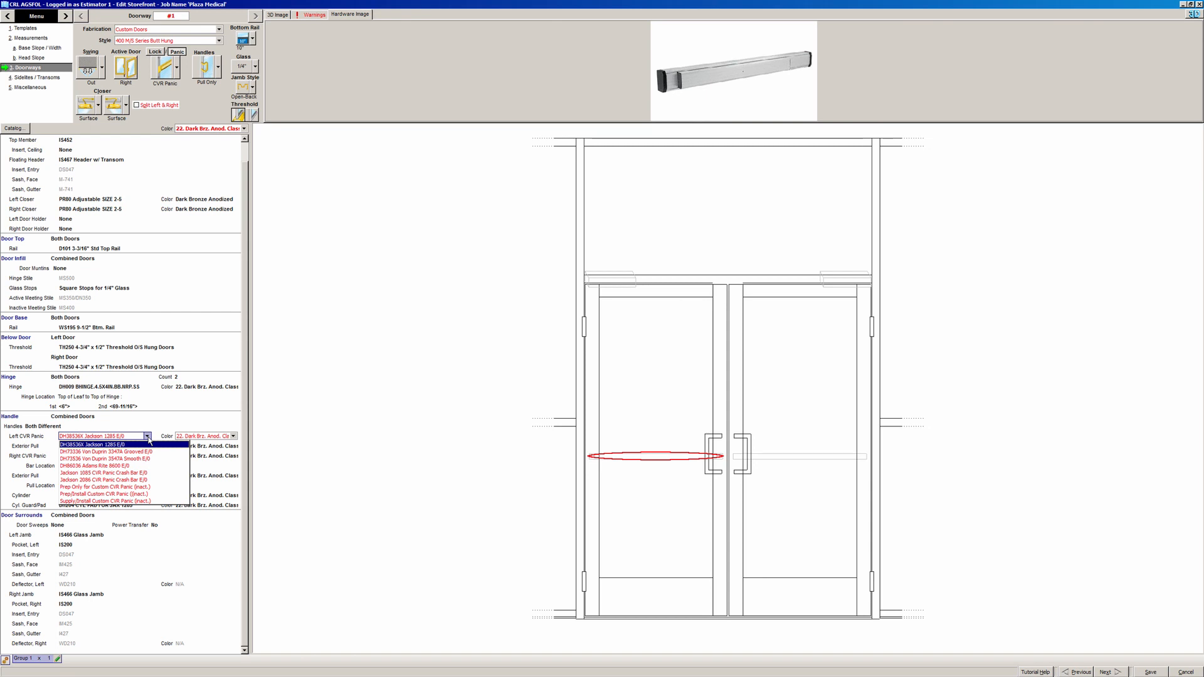
left_click(153, 502)
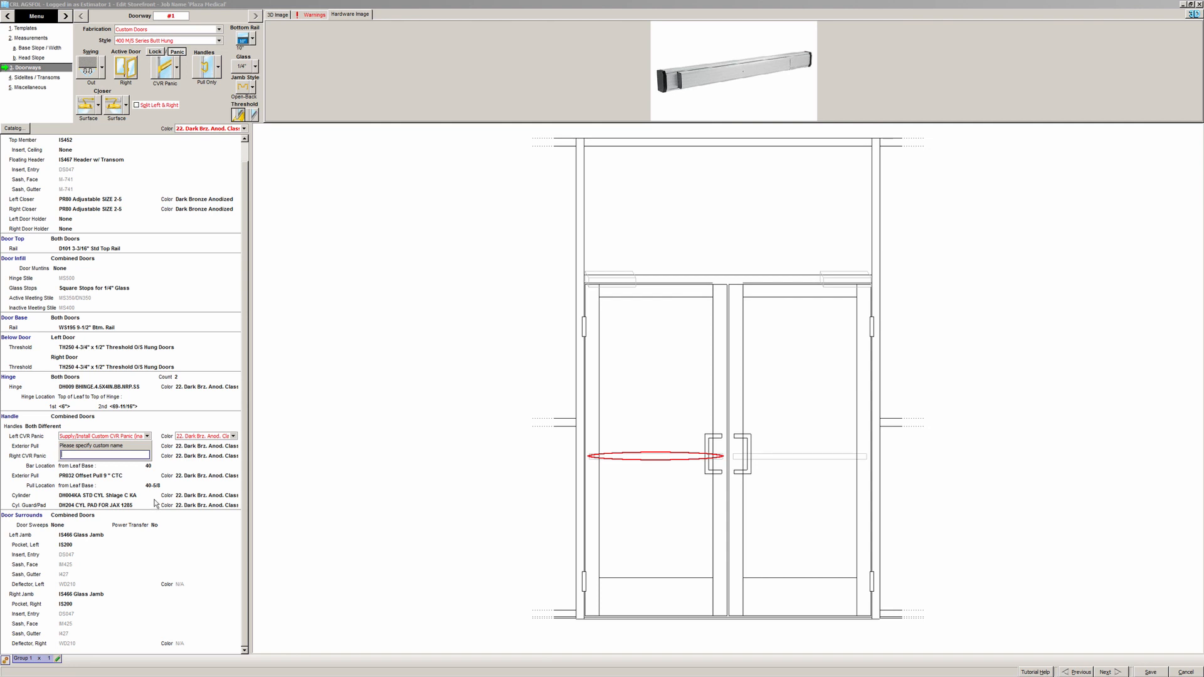
type("V")
type("3347A-626")
left_click(156, 503)
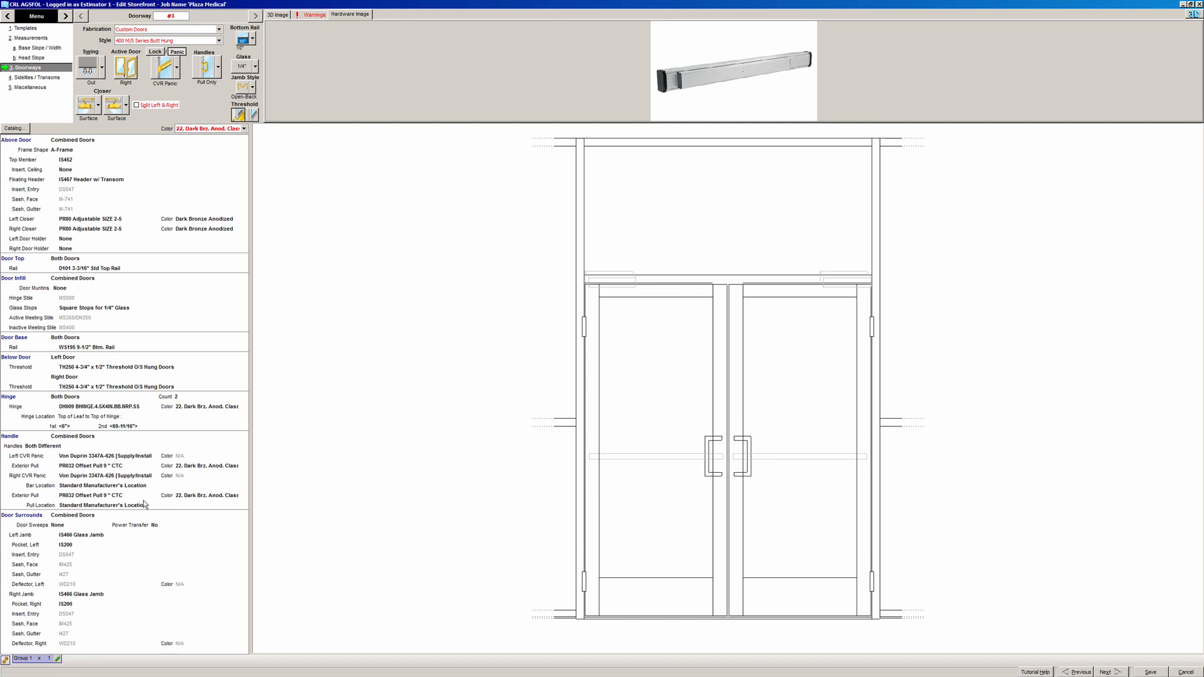
- Verify both doors' panic rows show the custom Von Duprin panic
left_click(103, 478)
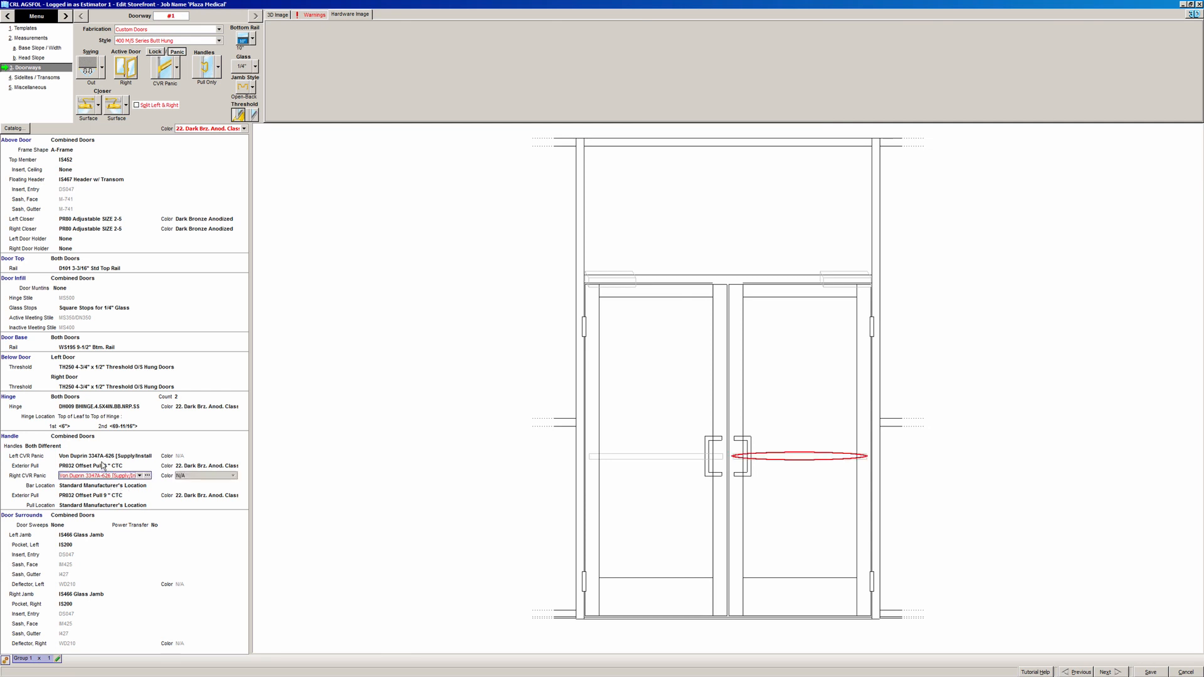
left_click(104, 456)
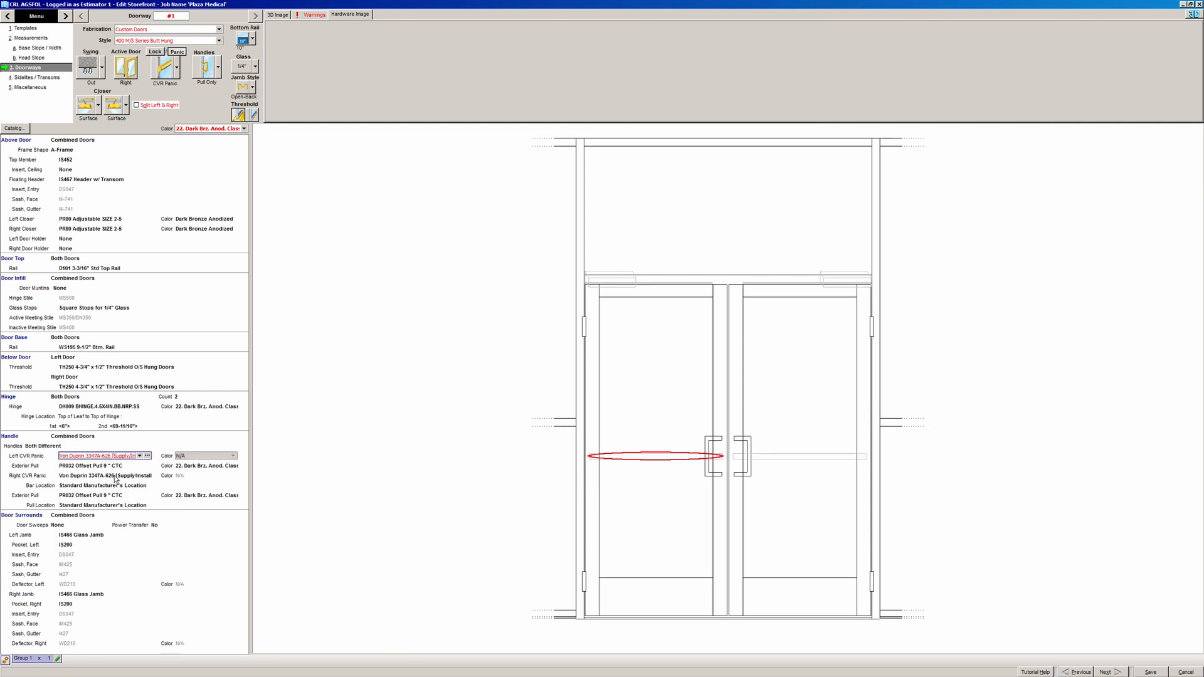
left_click(116, 466)
left_click(146, 466)
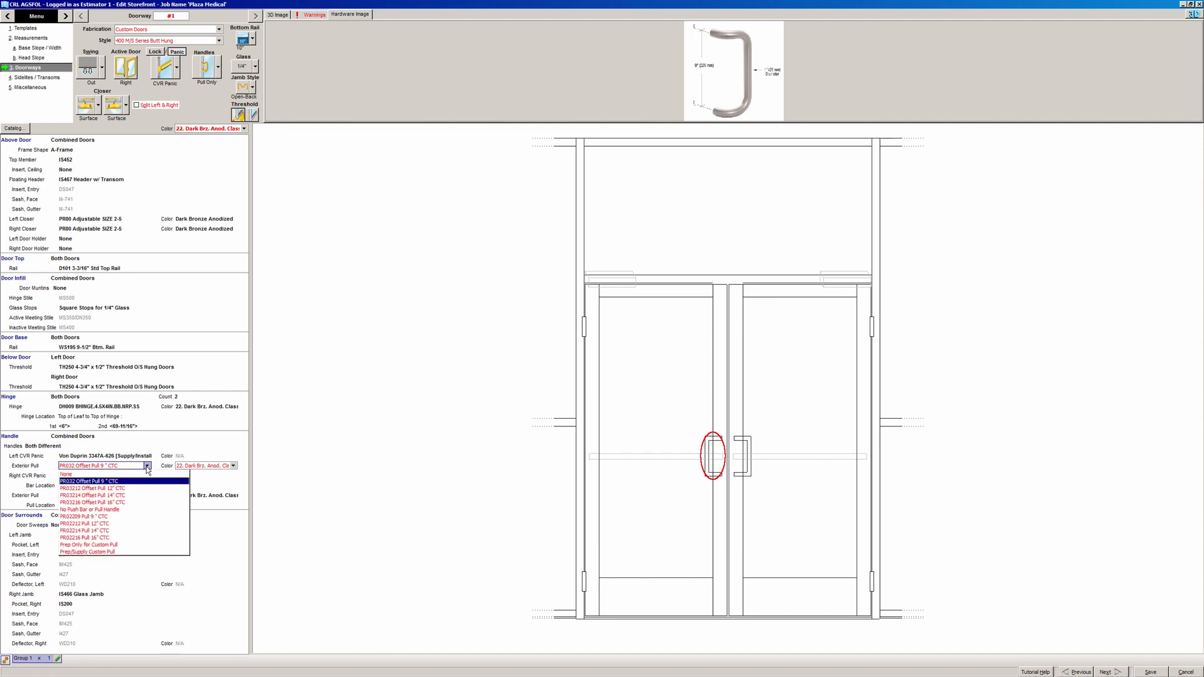
- Set the left door's exterior pull to a Prep/Supply custom pull named Ives 8190-0
left_click(118, 552)
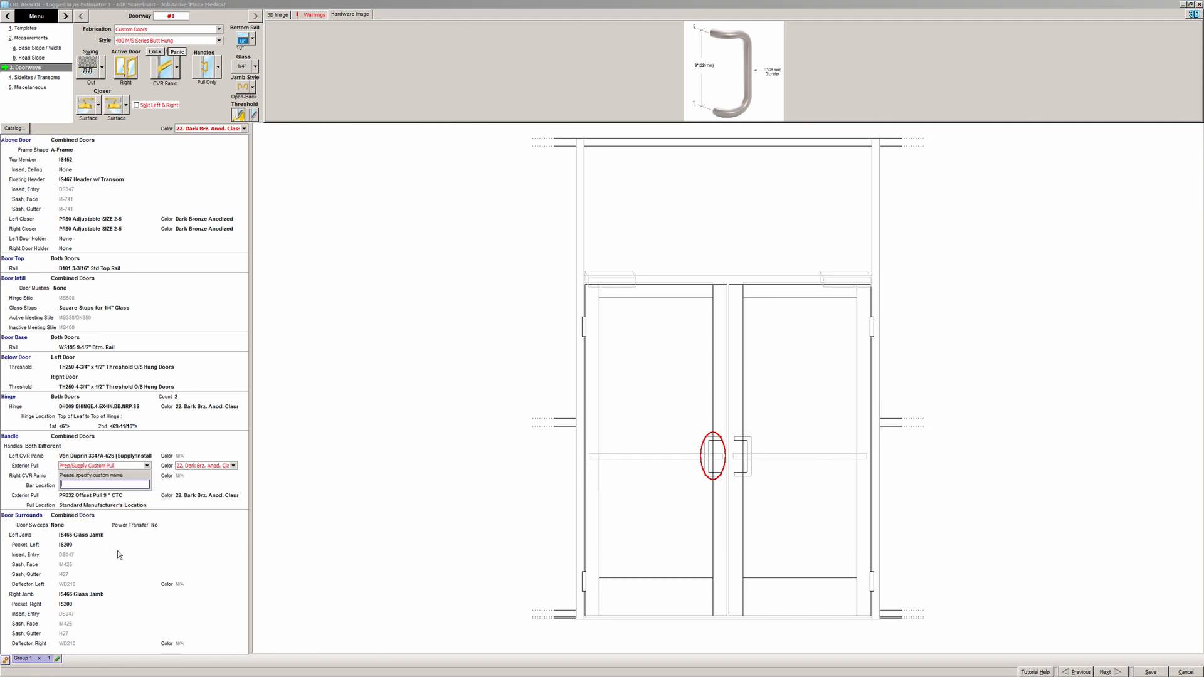
type("Ives 8190-0")
left_click(118, 551)
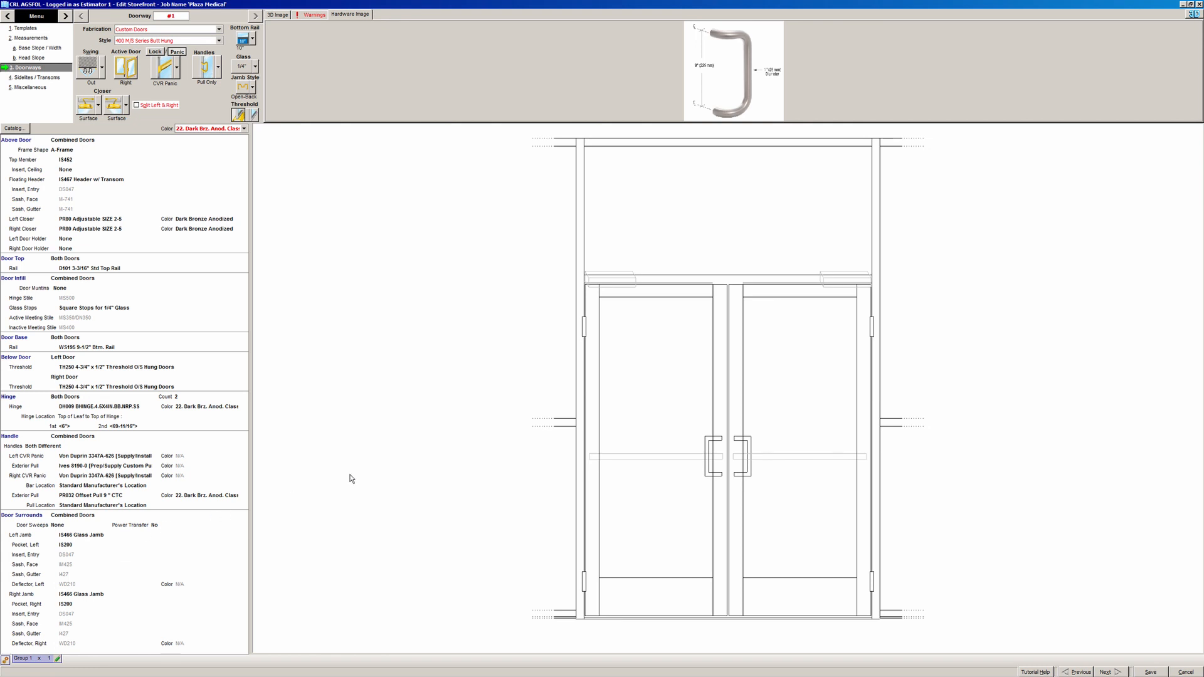
left_click(192, 395)
- Change the door hinge count from 2 to 3 per door
left_click(206, 397)
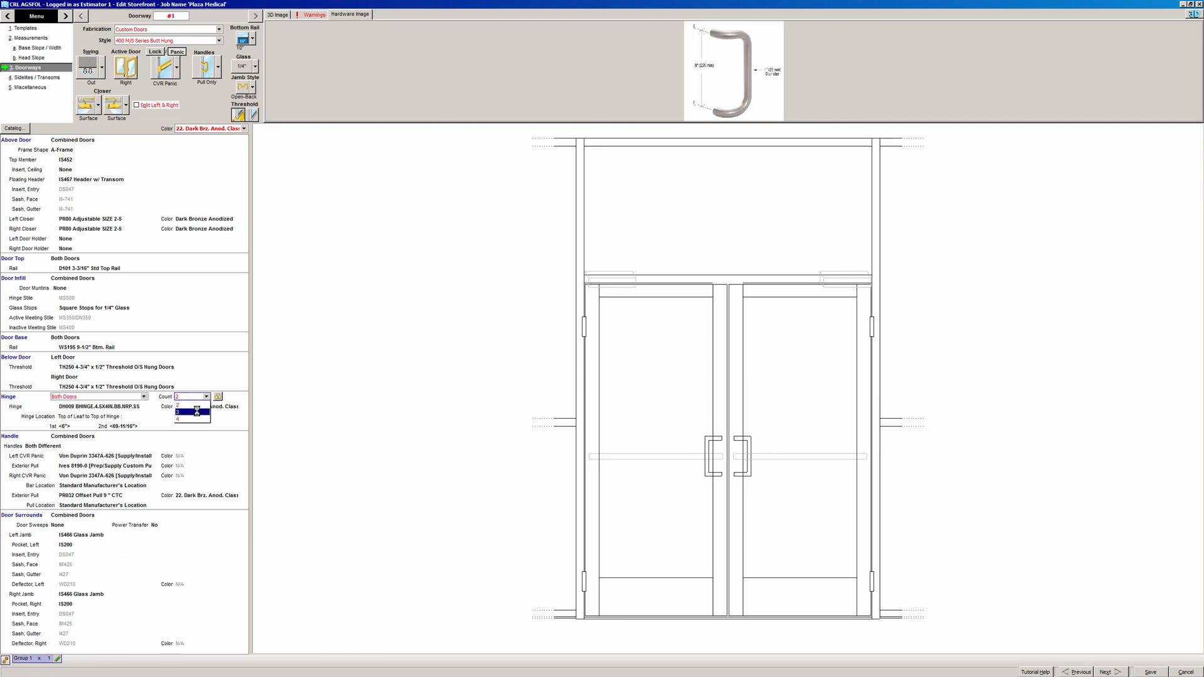
left_click(197, 412)
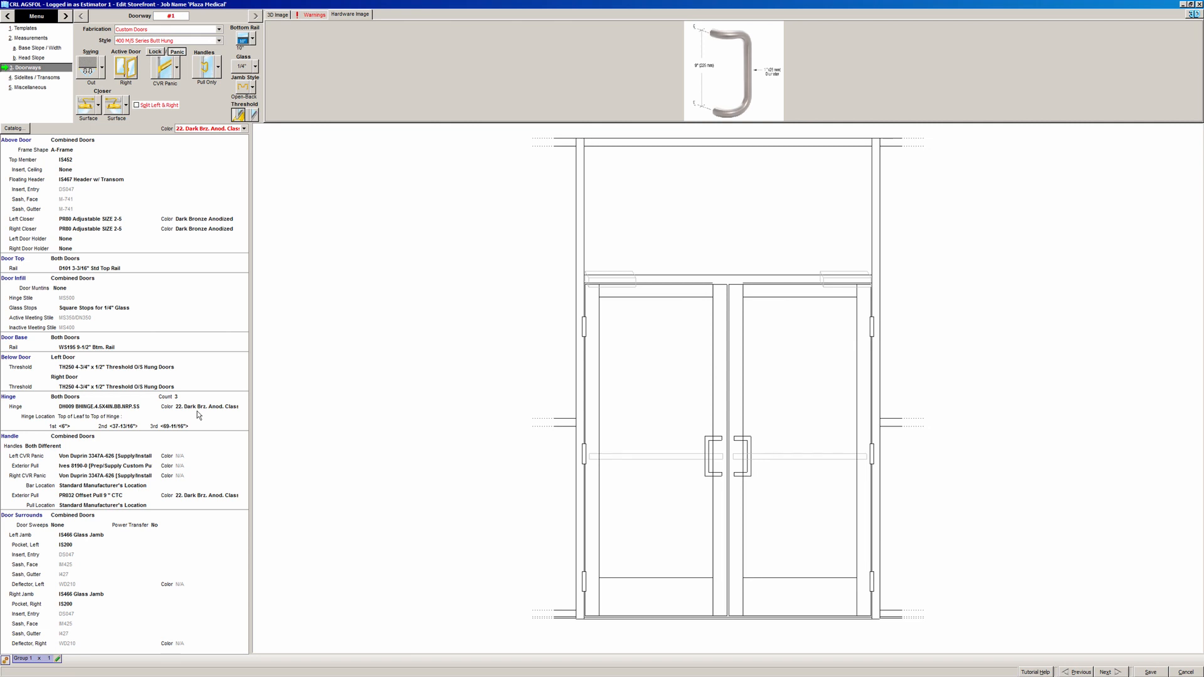
left_click(67, 289)
left_click(98, 288)
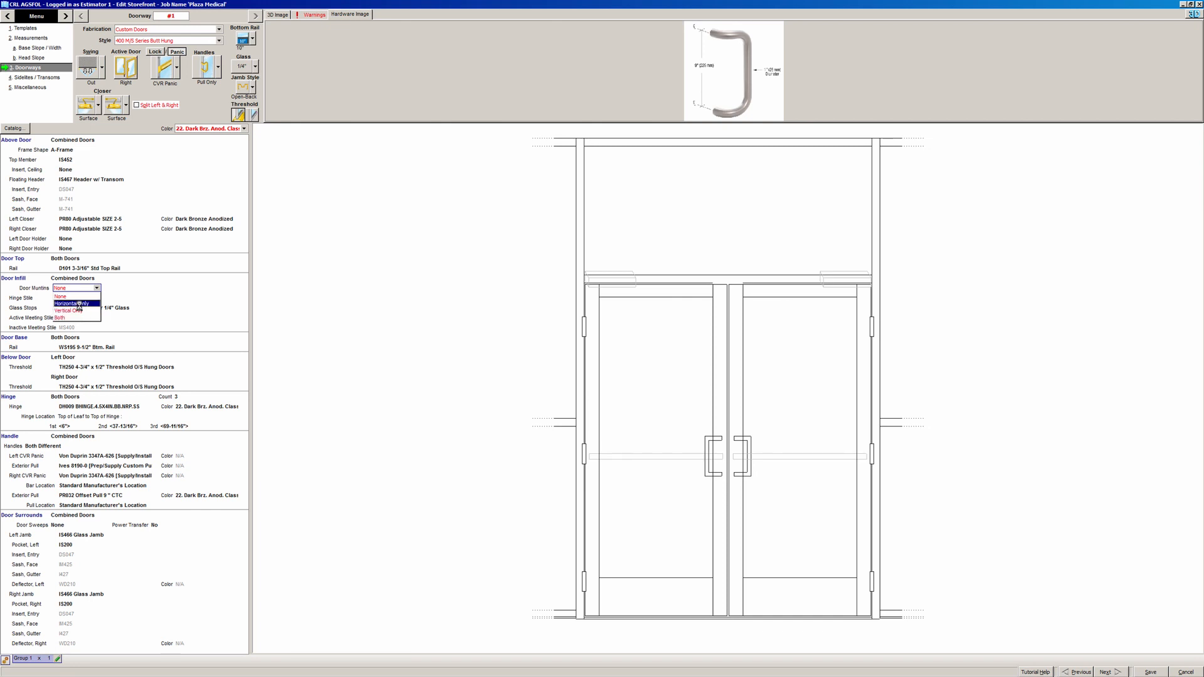
left_click(79, 304)
left_click(85, 300)
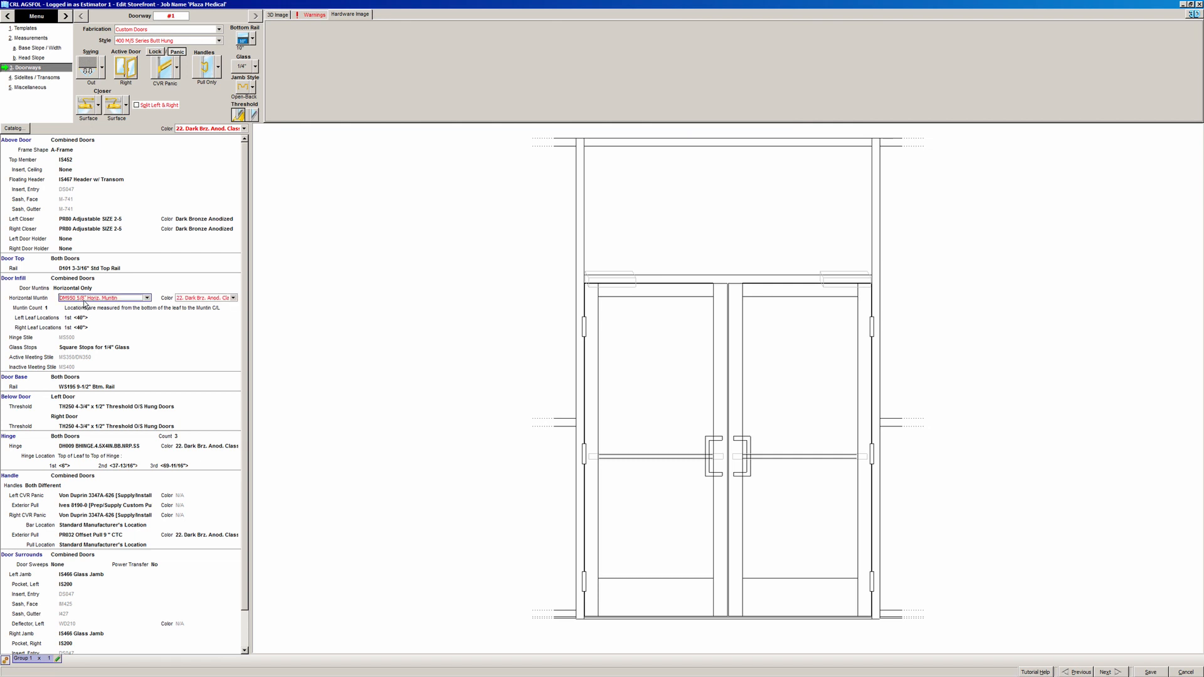
left_click(84, 299)
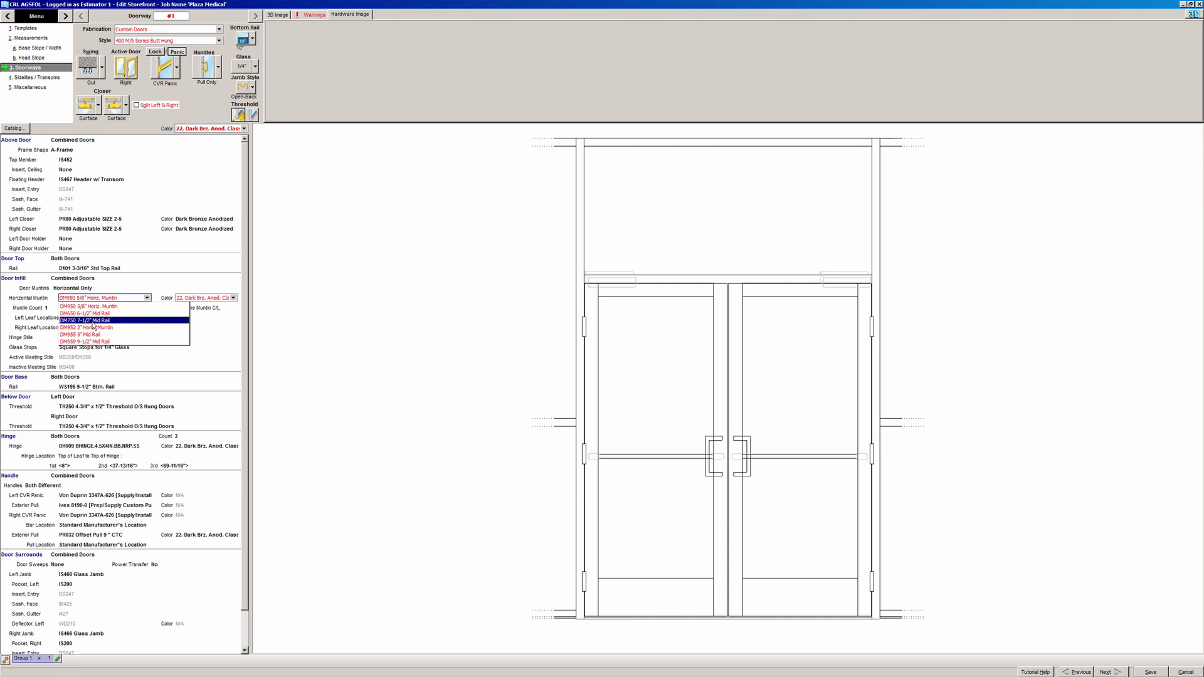
left_click(106, 328)
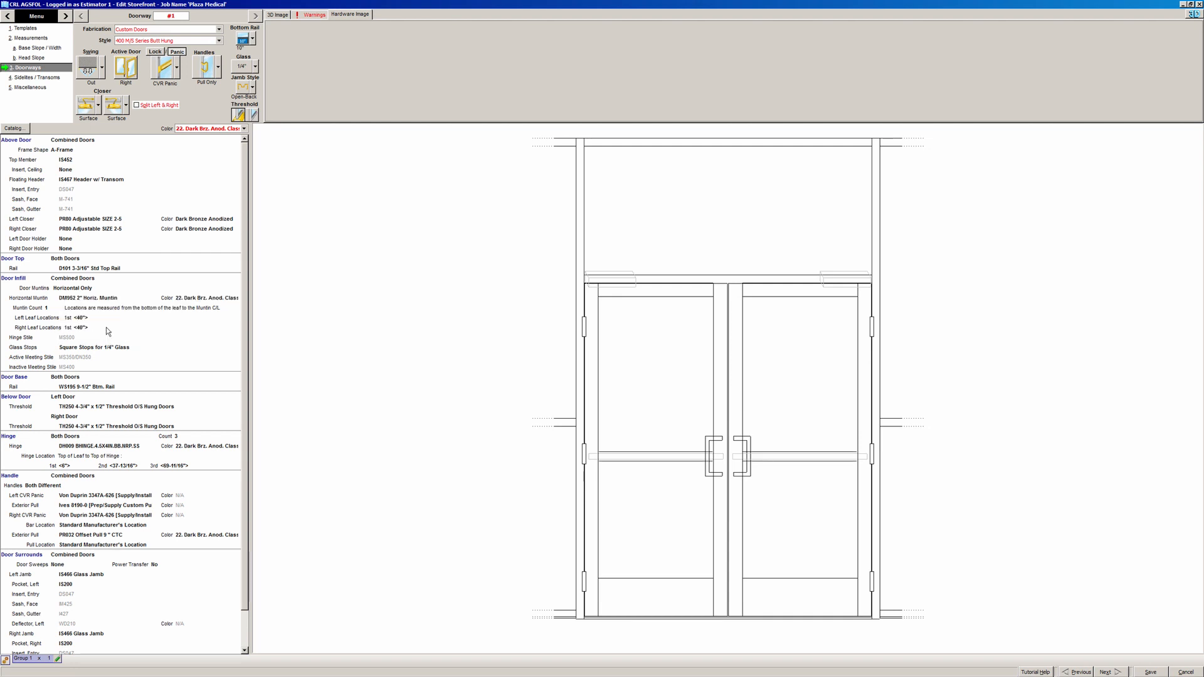
left_click(96, 300)
left_click(95, 298)
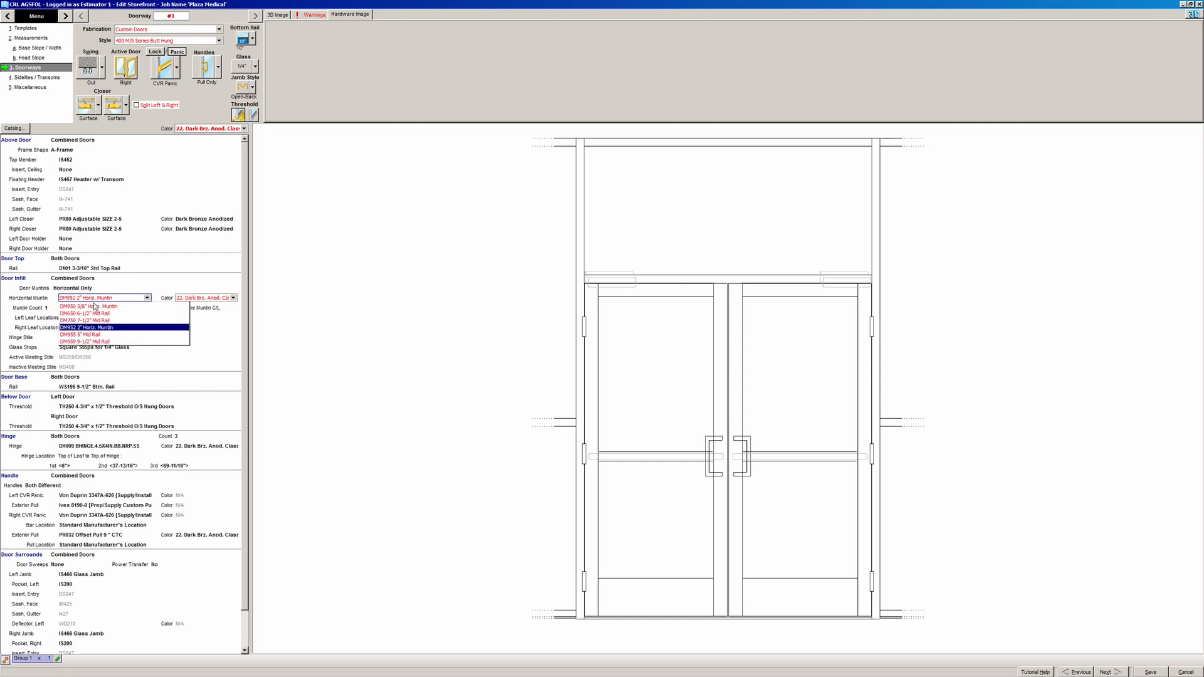
left_click(97, 334)
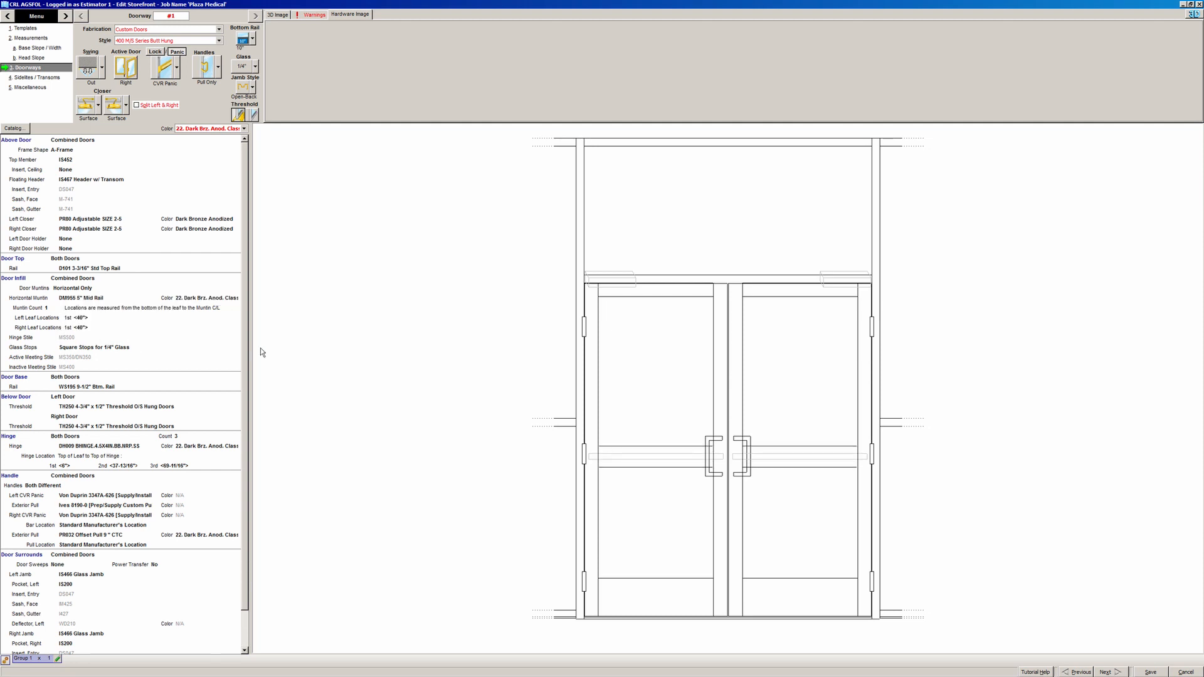
left_click(82, 287)
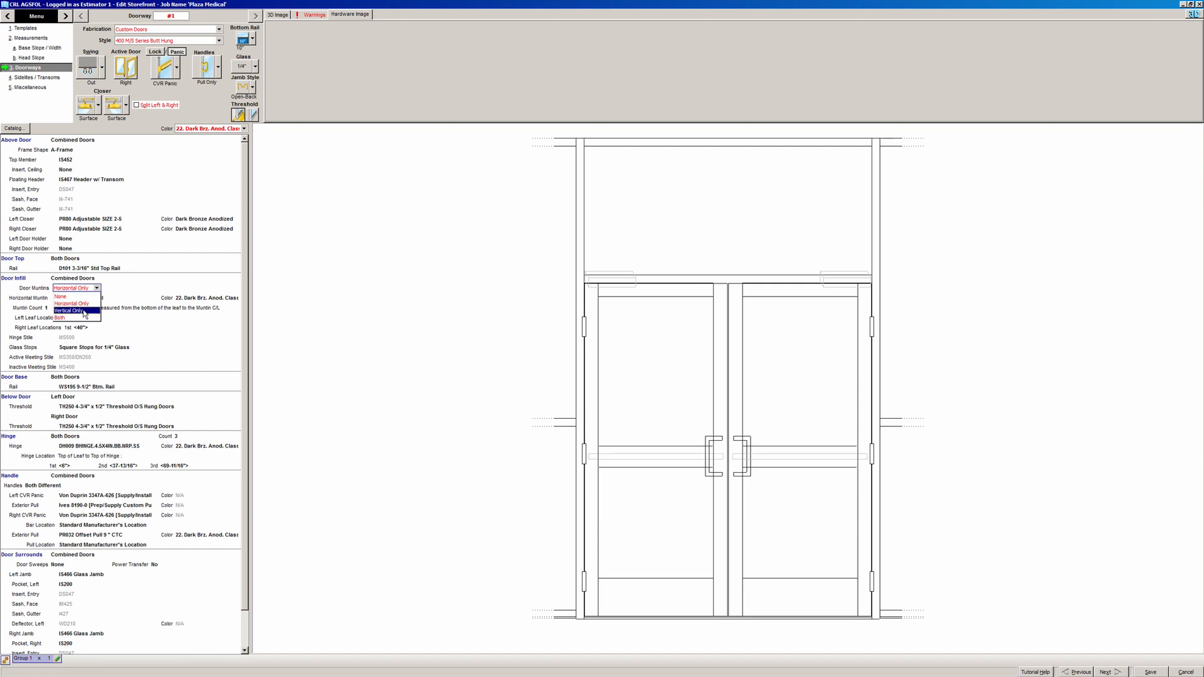
left_click(84, 311)
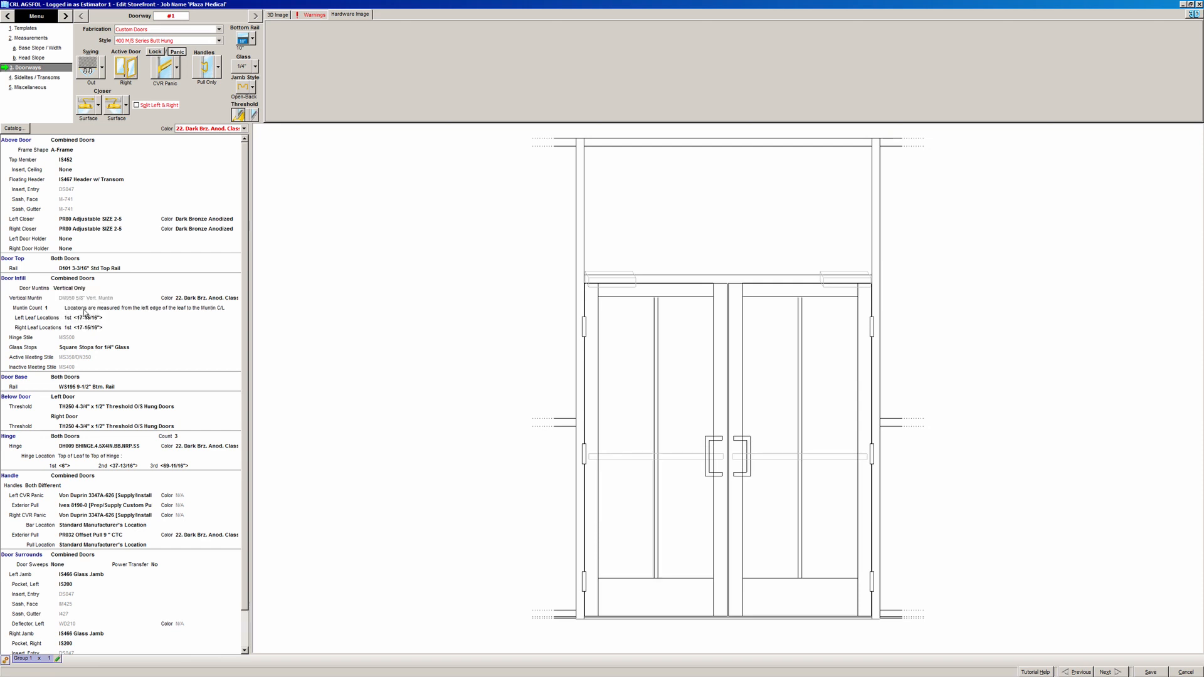
left_click(65, 289)
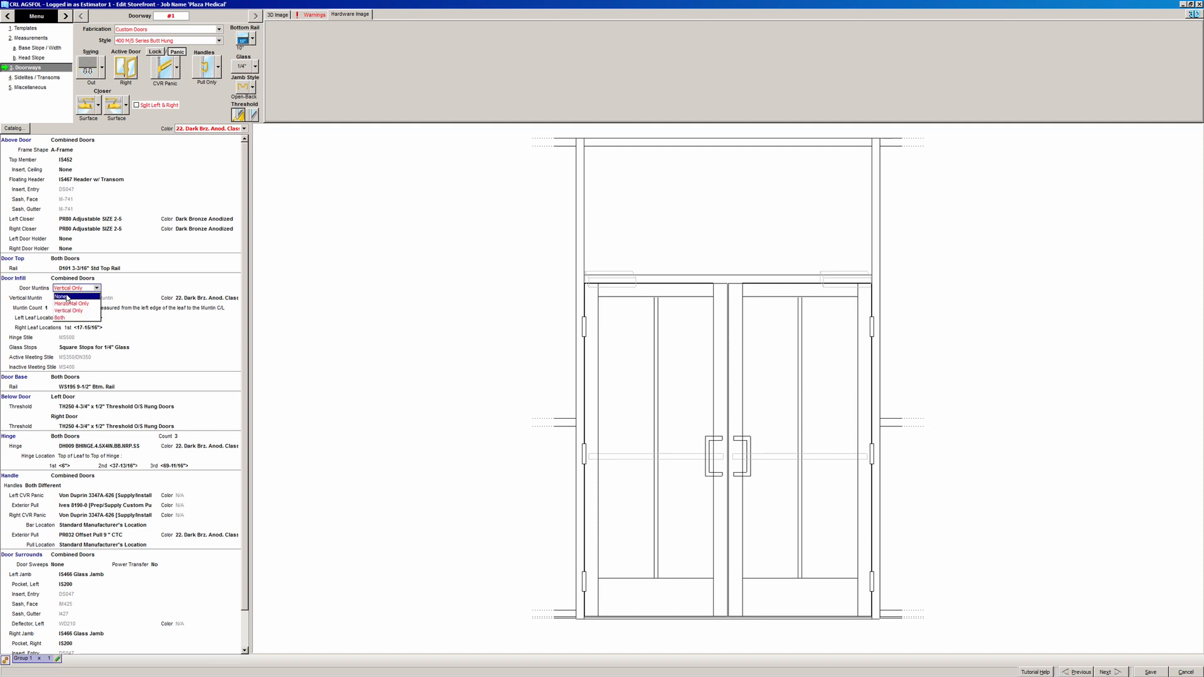
left_click(65, 297)
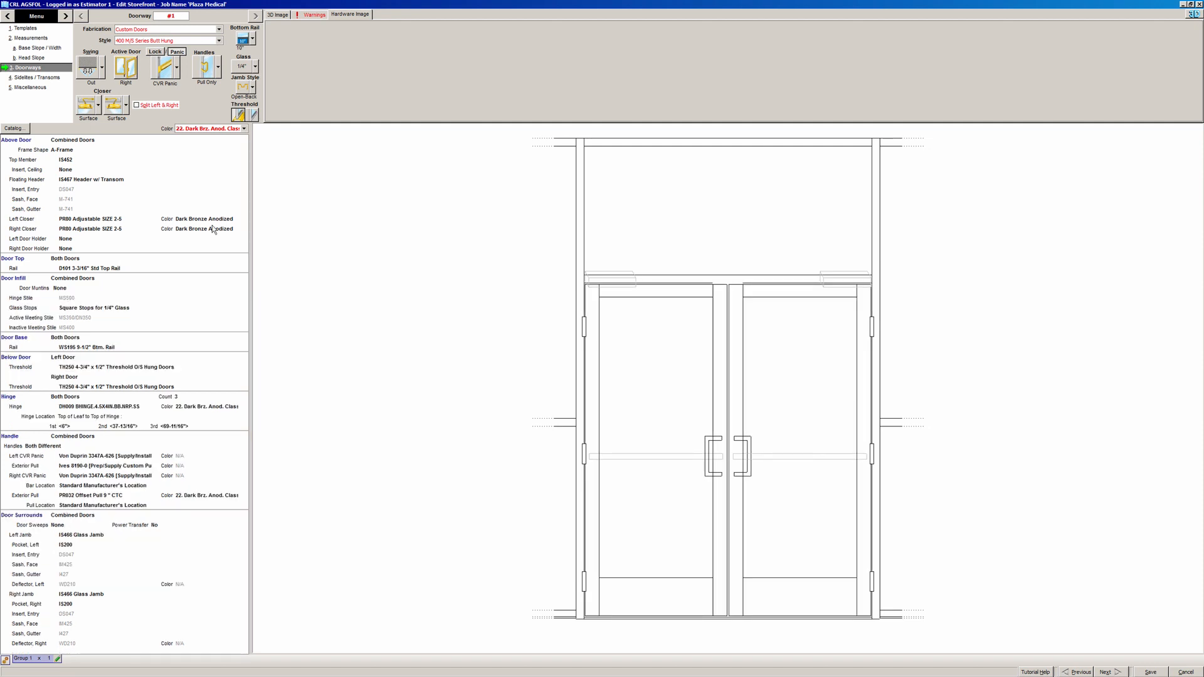
left_click(58, 78)
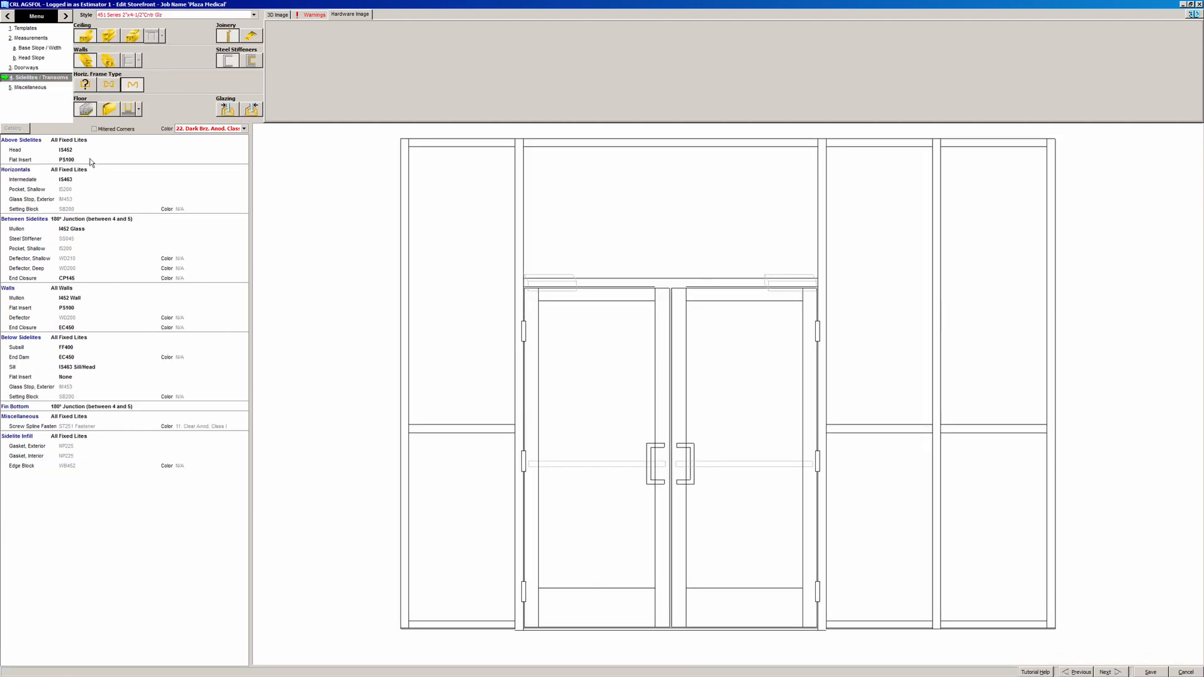
left_click(91, 180)
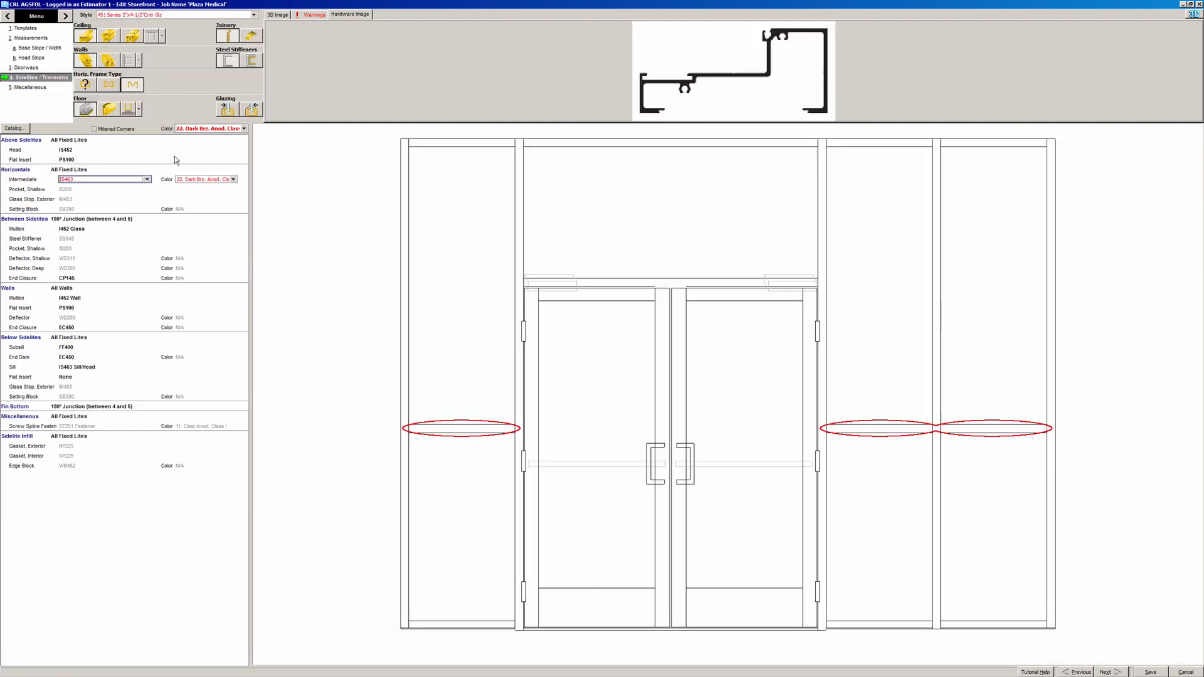
left_click(88, 230)
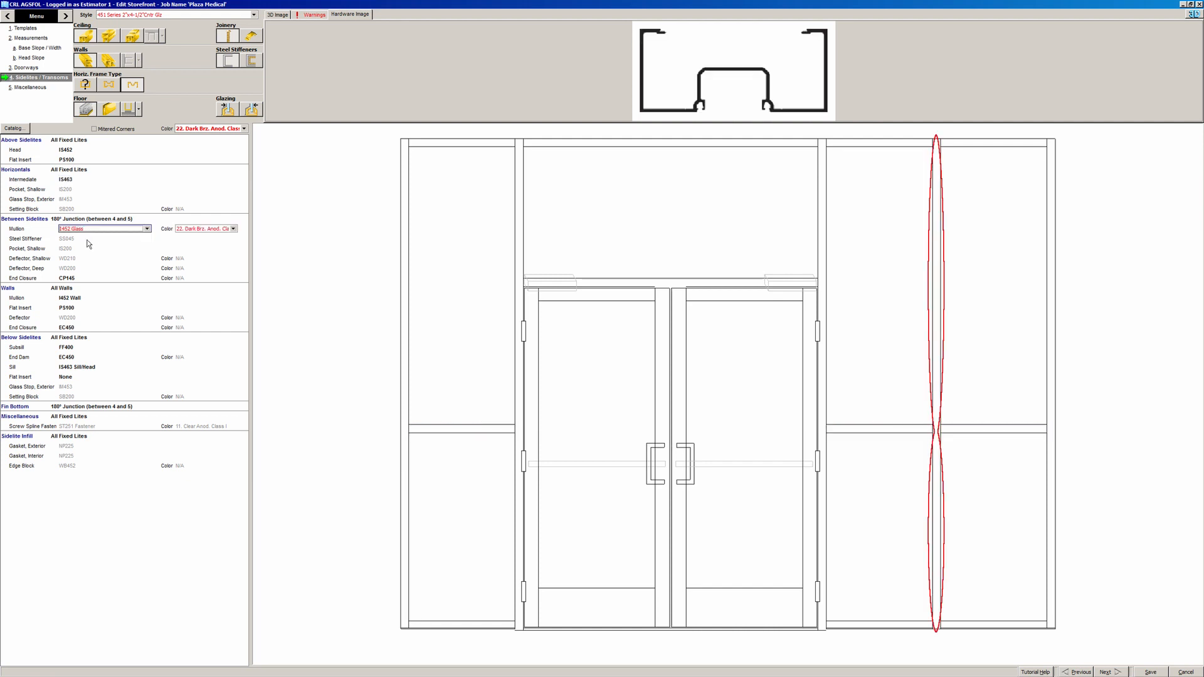
left_click(88, 241)
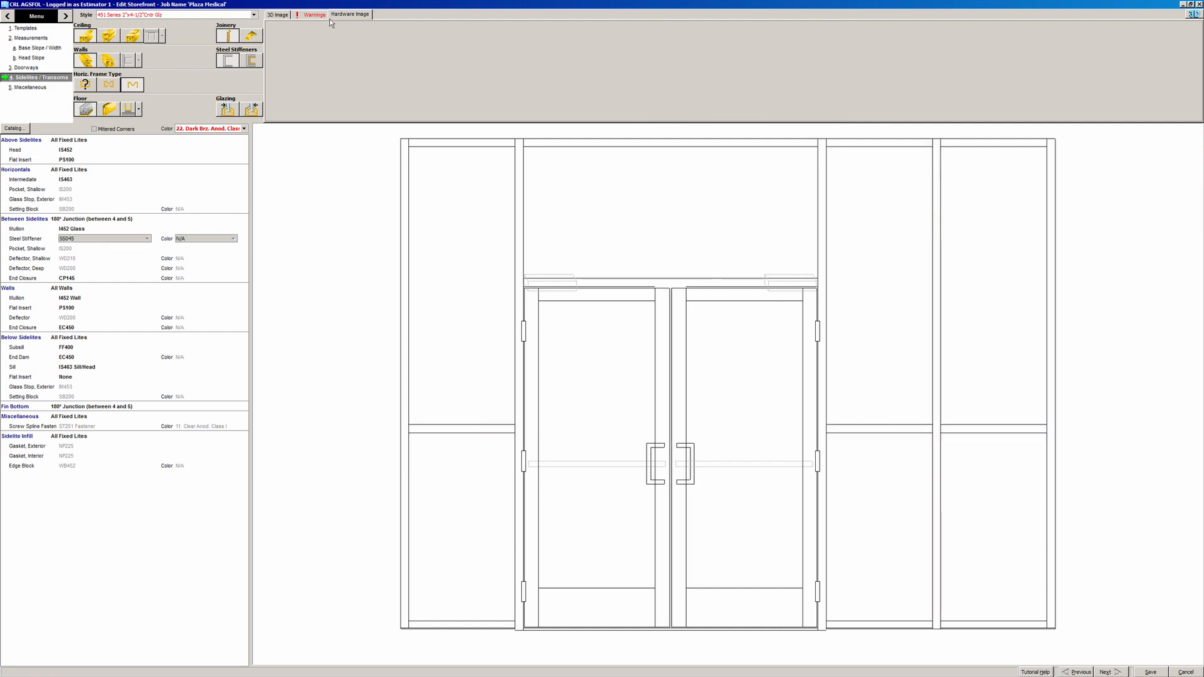
left_click(98, 232)
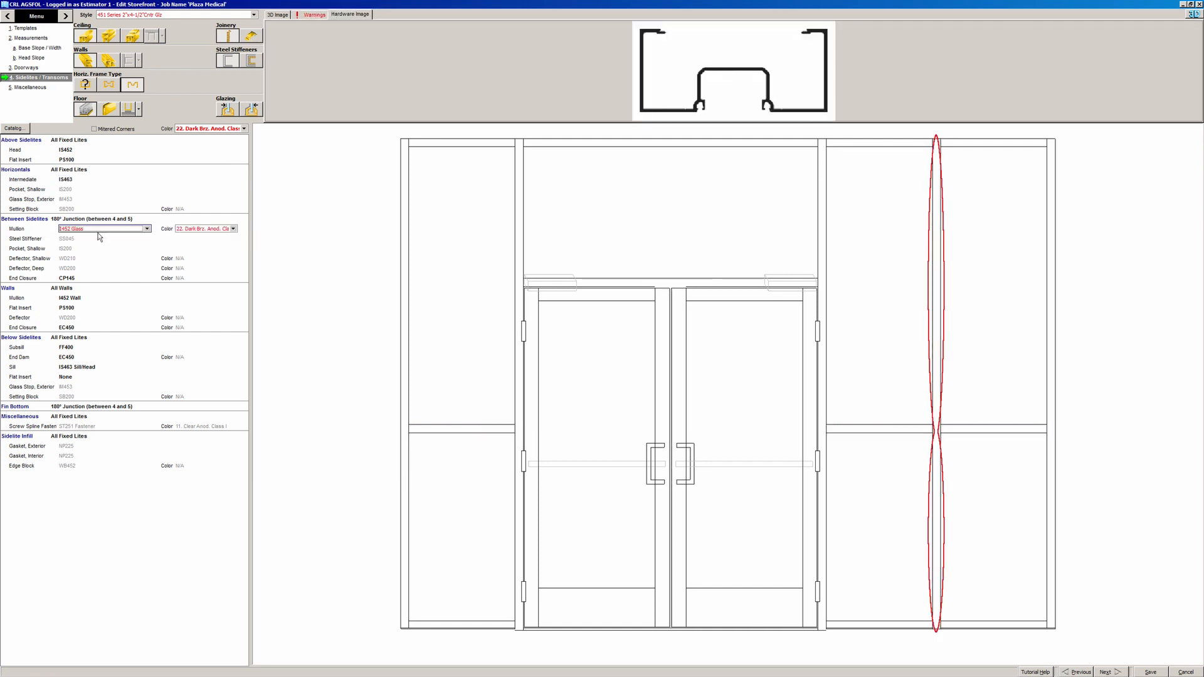
left_click(91, 188)
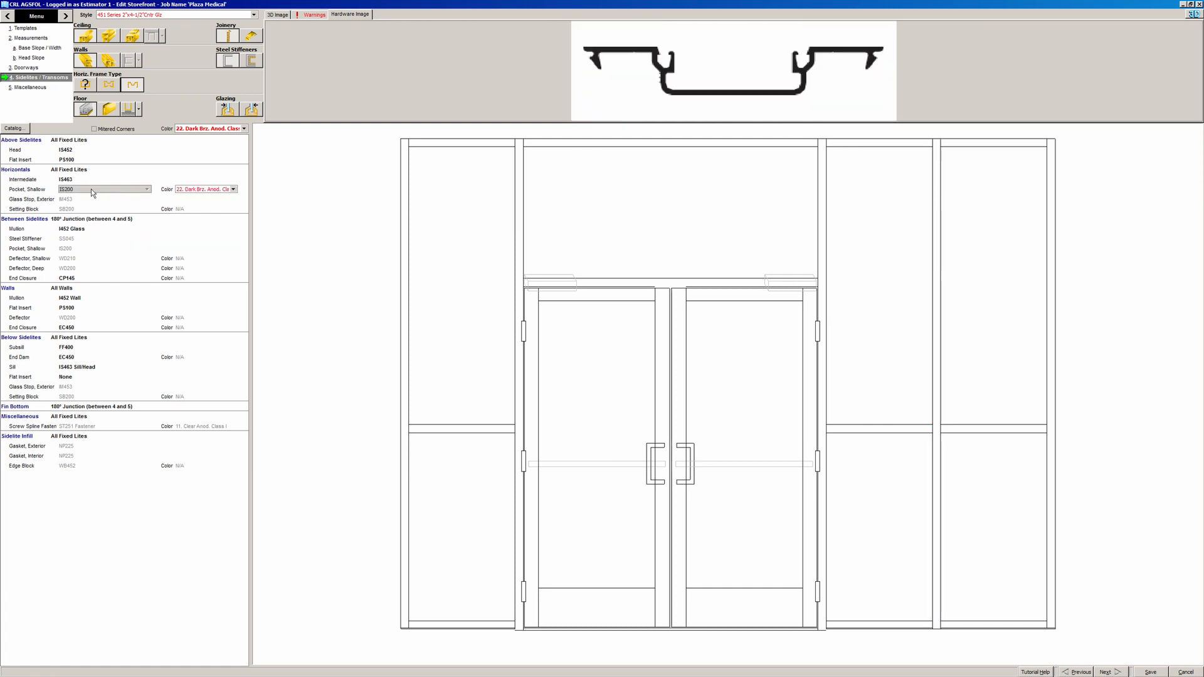
left_click(93, 200)
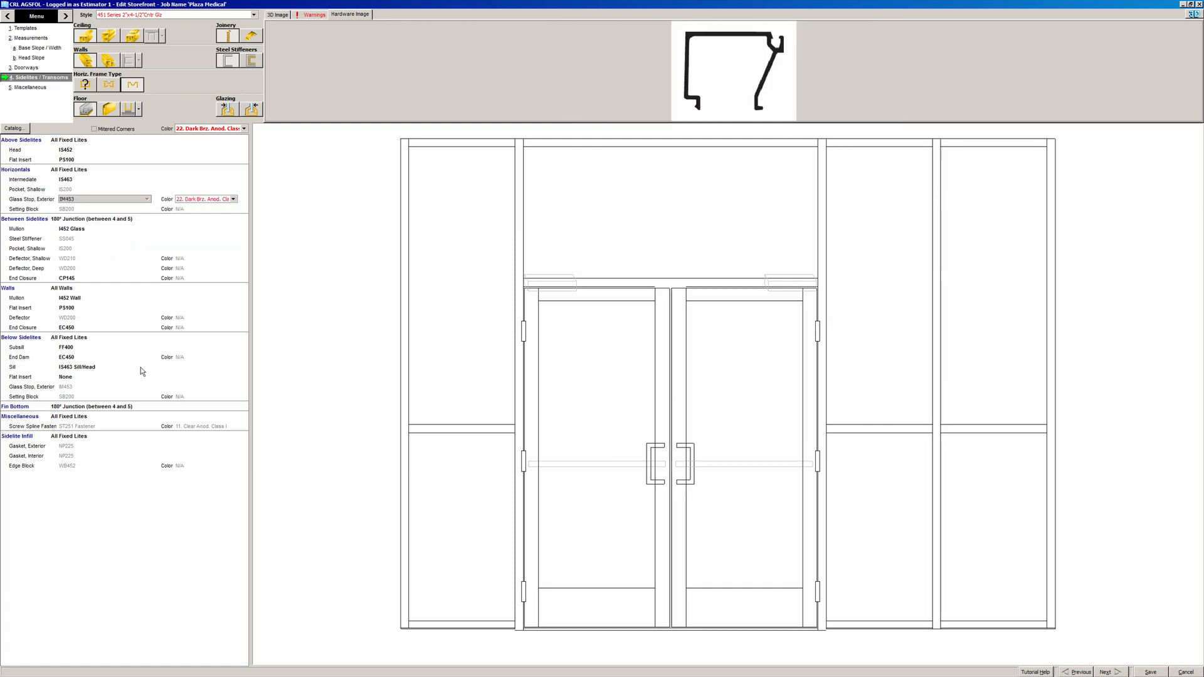
left_click(105, 368)
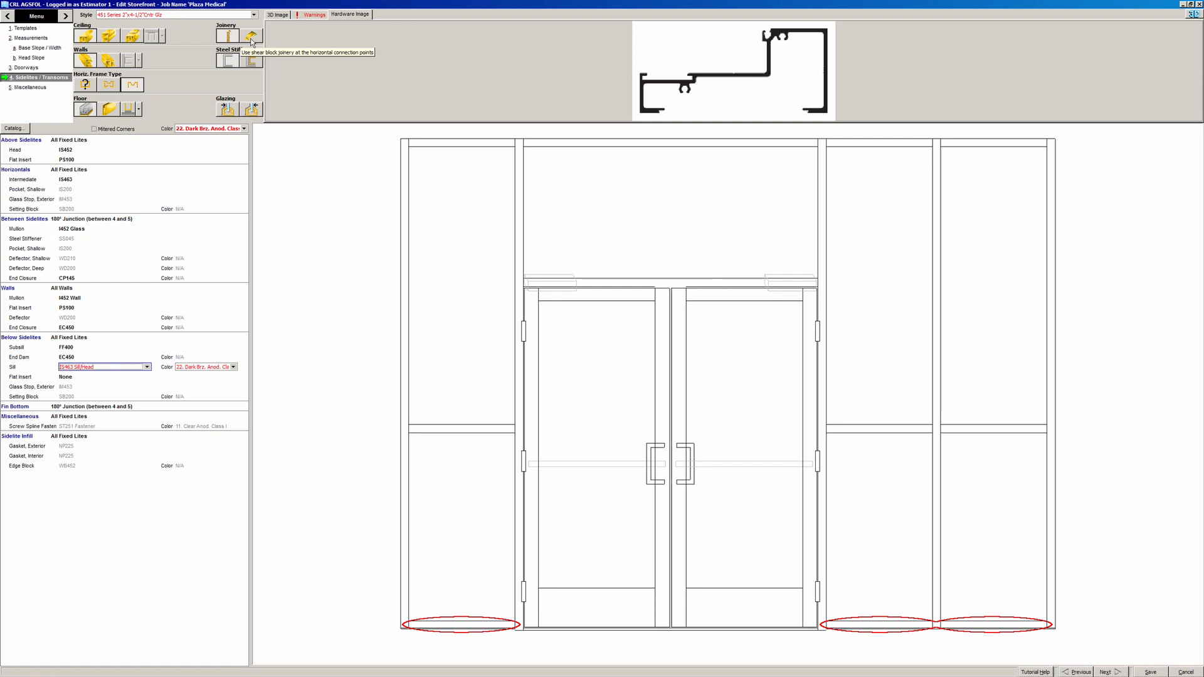
left_click(227, 111)
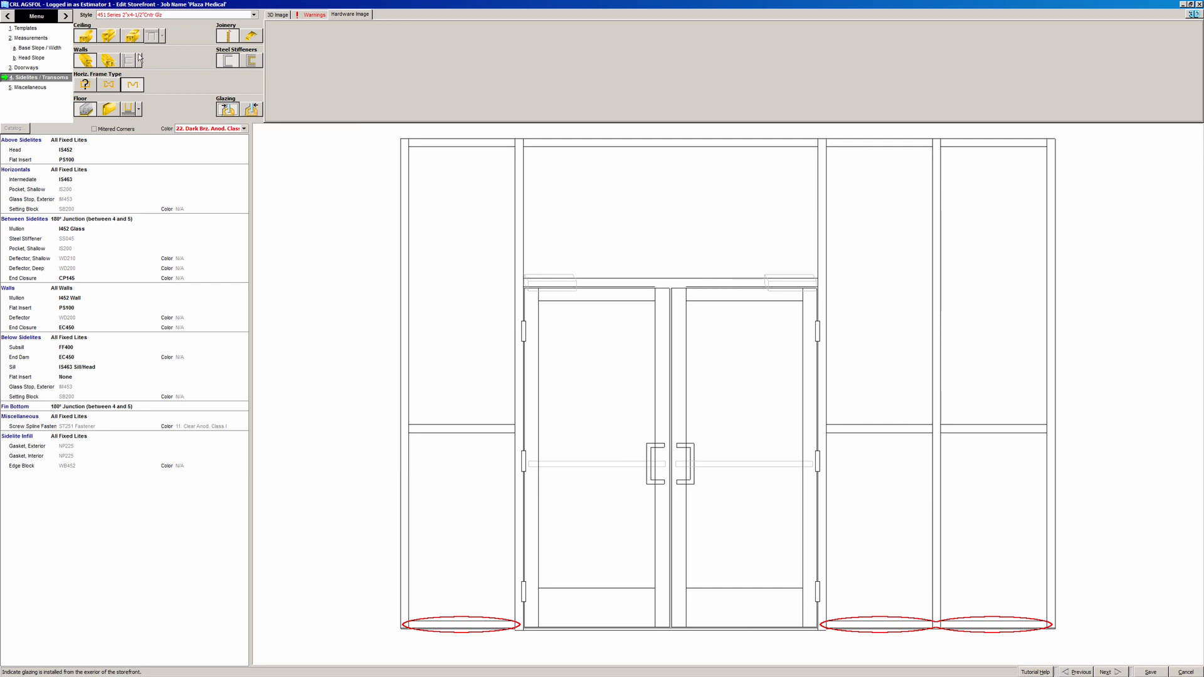
left_click(106, 37)
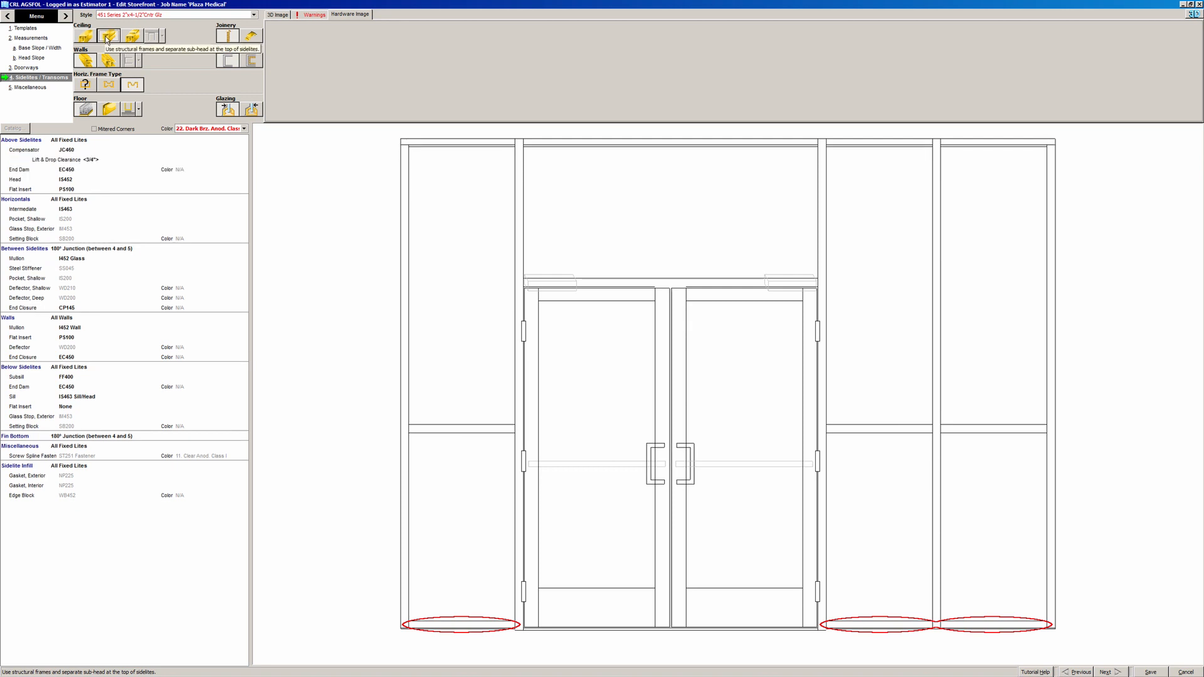
left_click(96, 150)
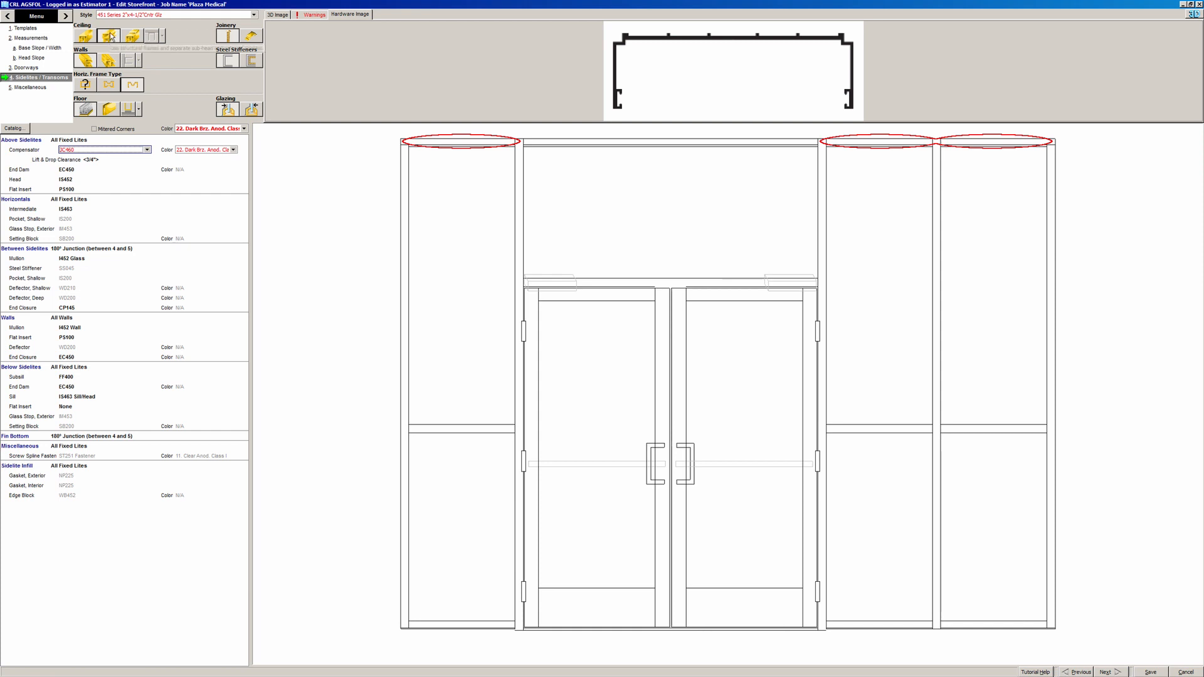
left_click(109, 111)
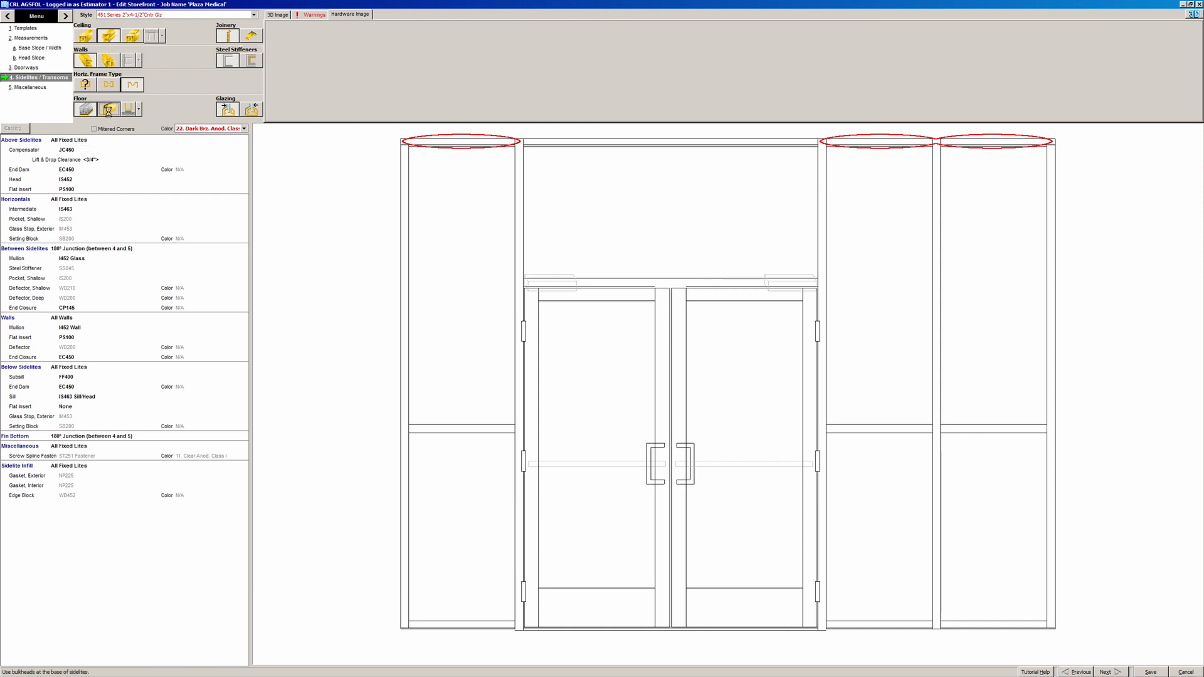
left_click(100, 378)
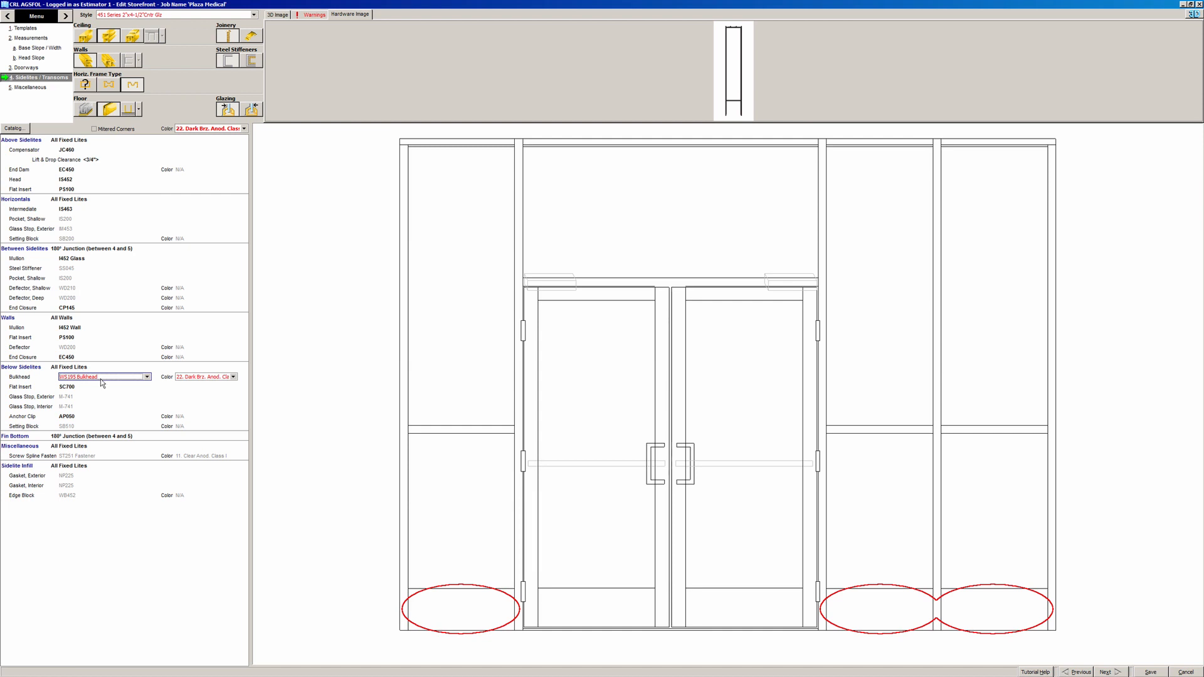
left_click(98, 386)
left_click(102, 378)
left_click(94, 111)
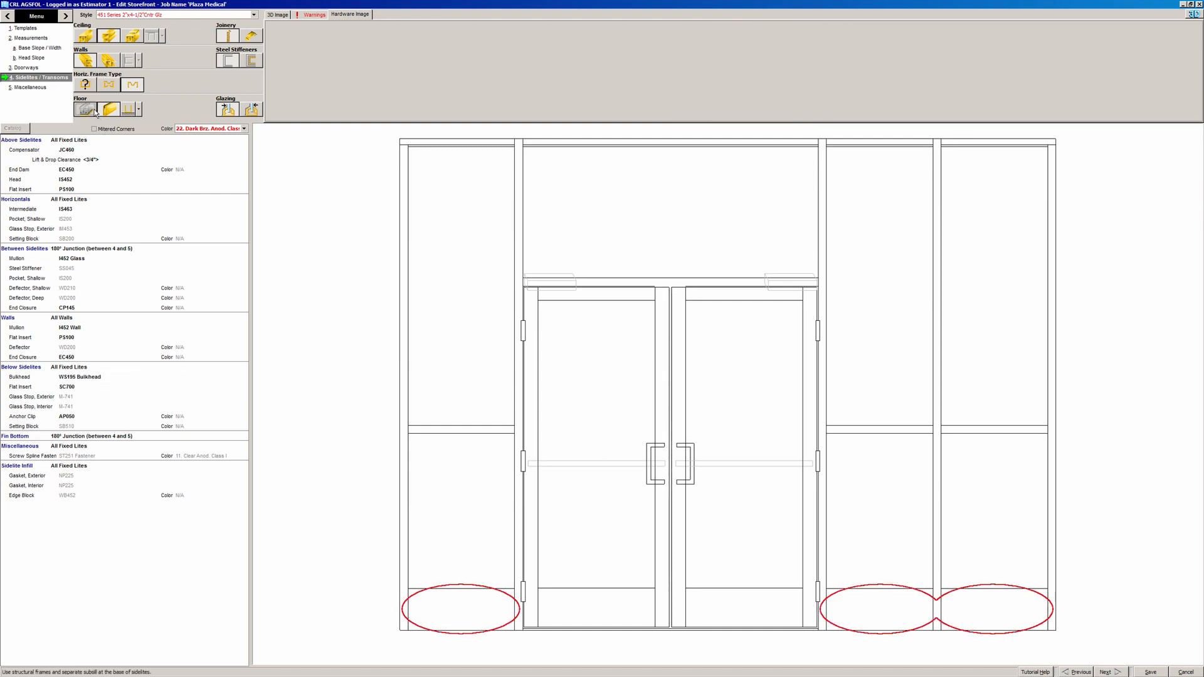
left_click(93, 43)
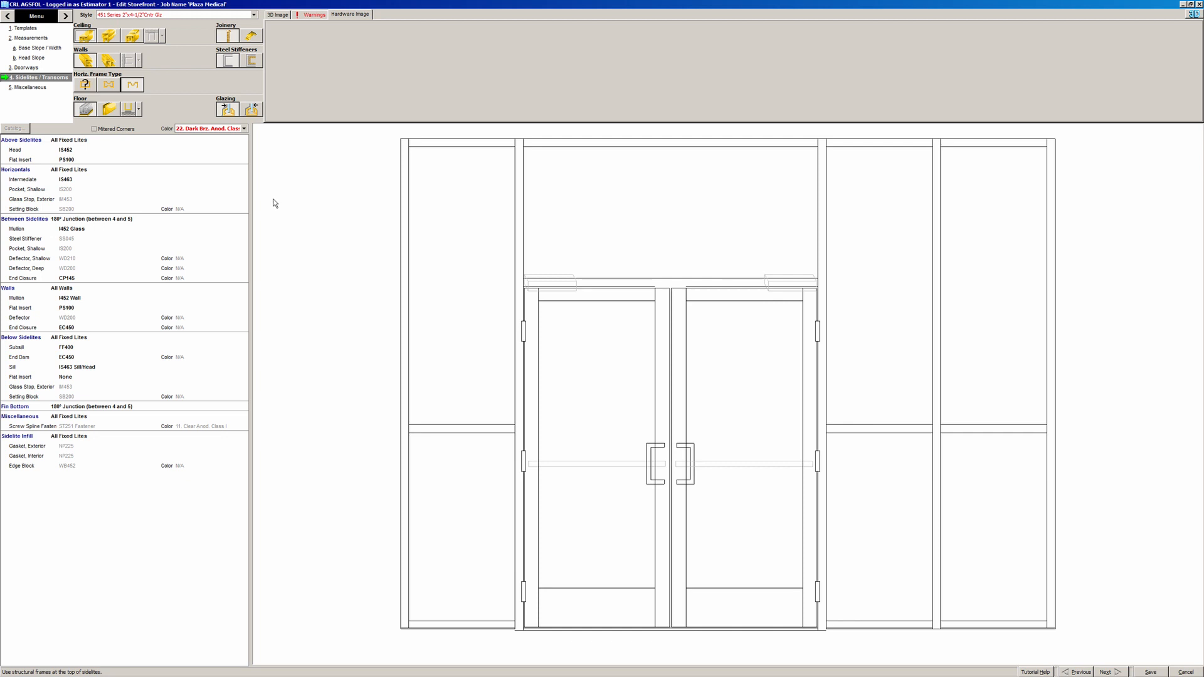
- Review each Miscellaneous hardware line from Fabrication Charge through the steel stiffener
left_click(48, 89)
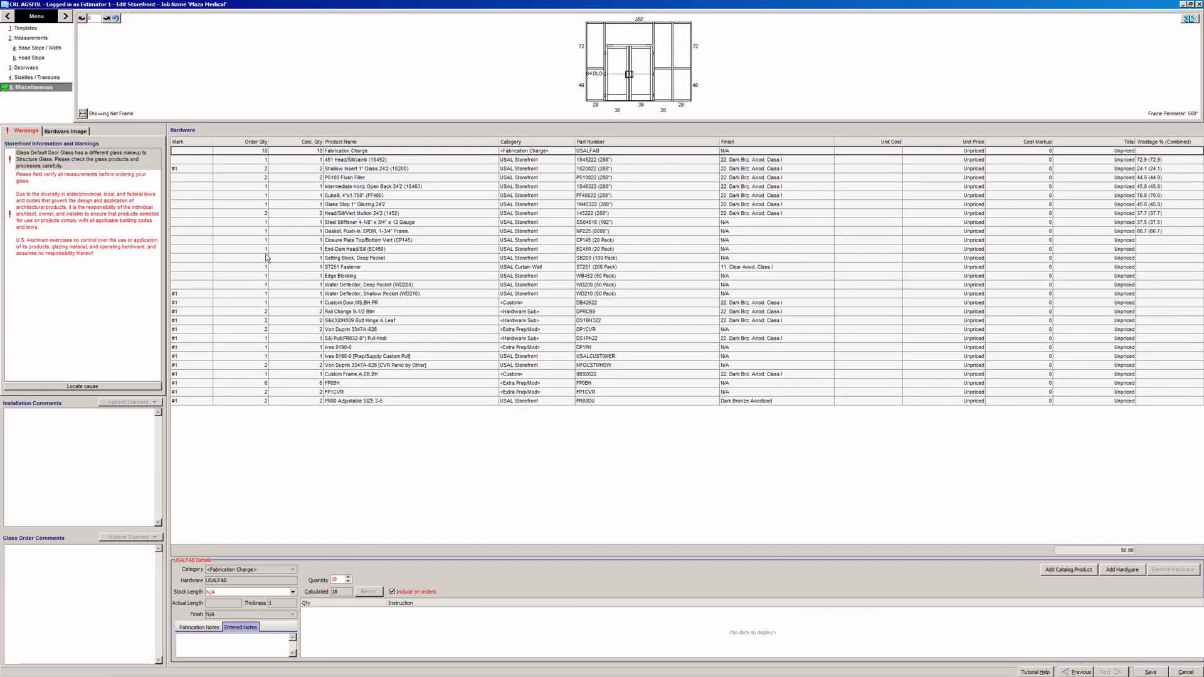
left_click(363, 151)
left_click(363, 160)
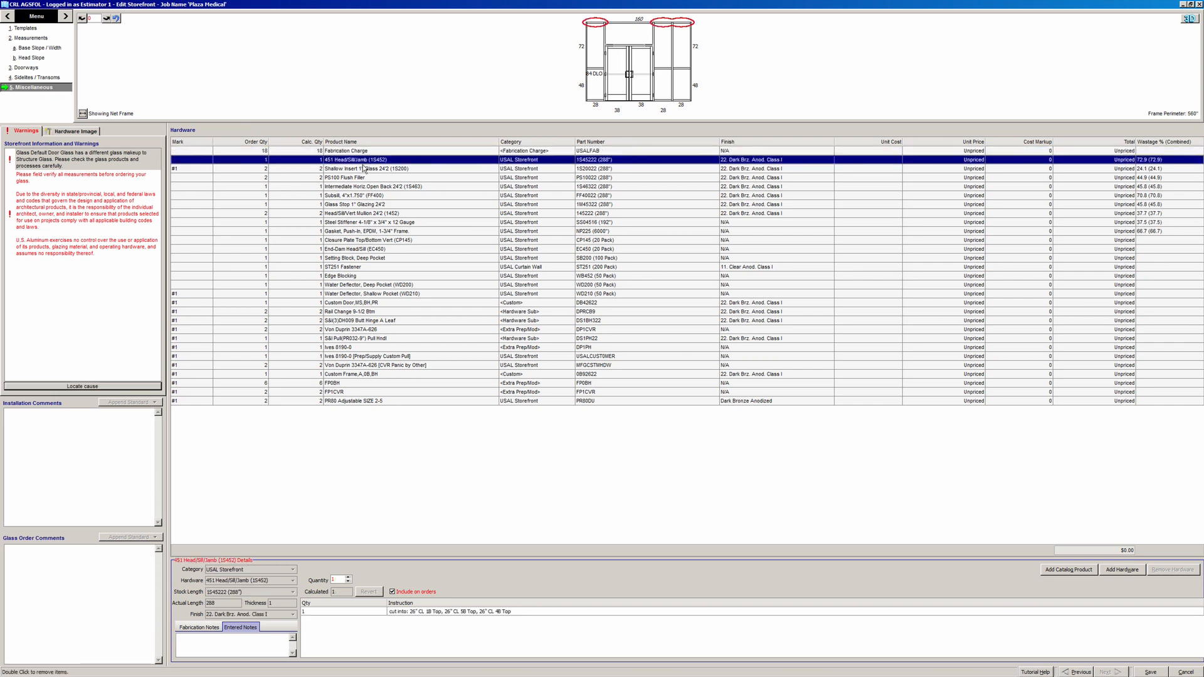
left_click(363, 169)
left_click(363, 178)
left_click(365, 186)
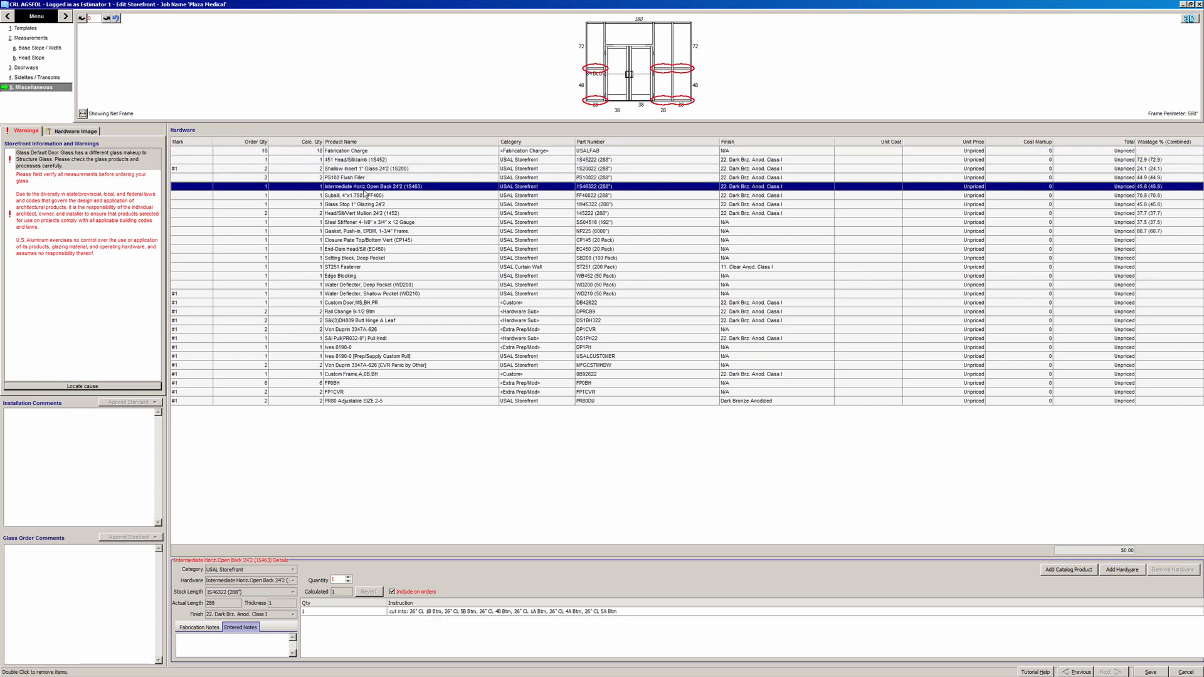
left_click(365, 196)
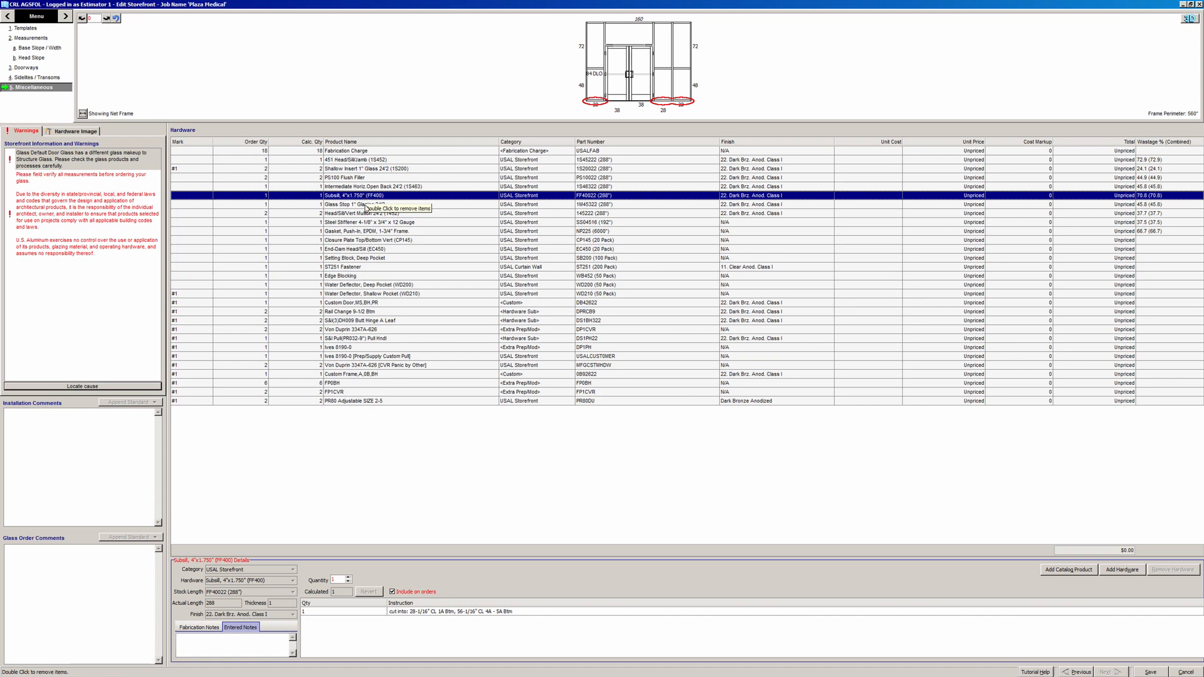
left_click(367, 206)
left_click(368, 213)
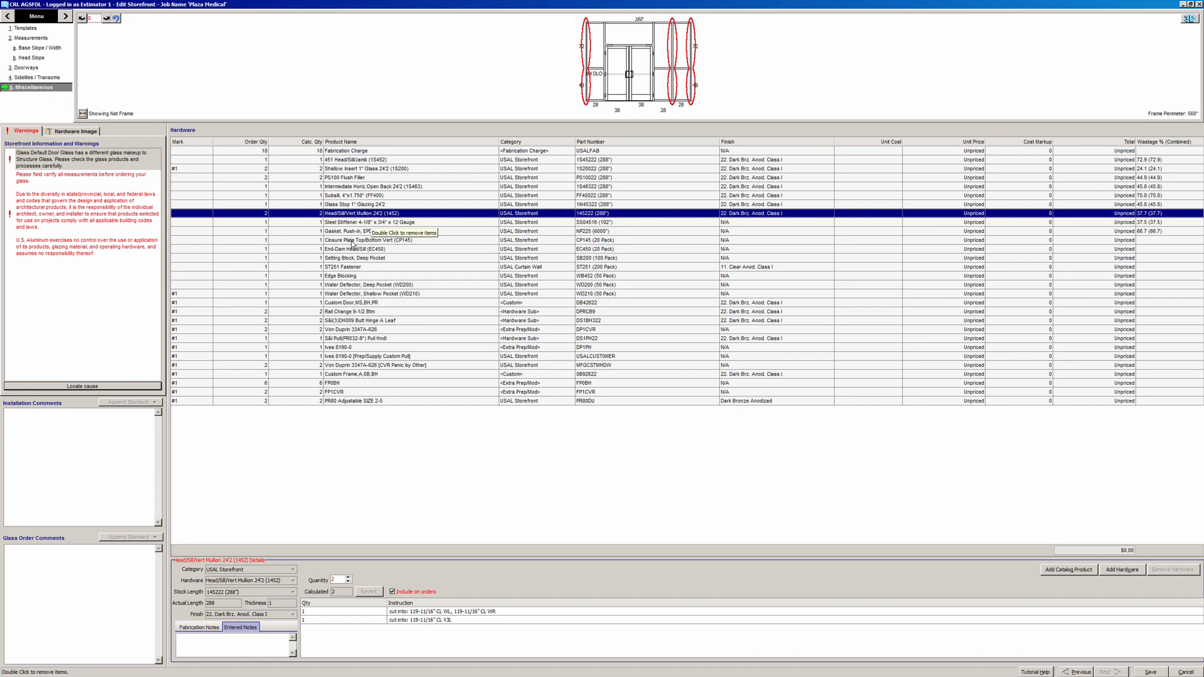
left_click(320, 225)
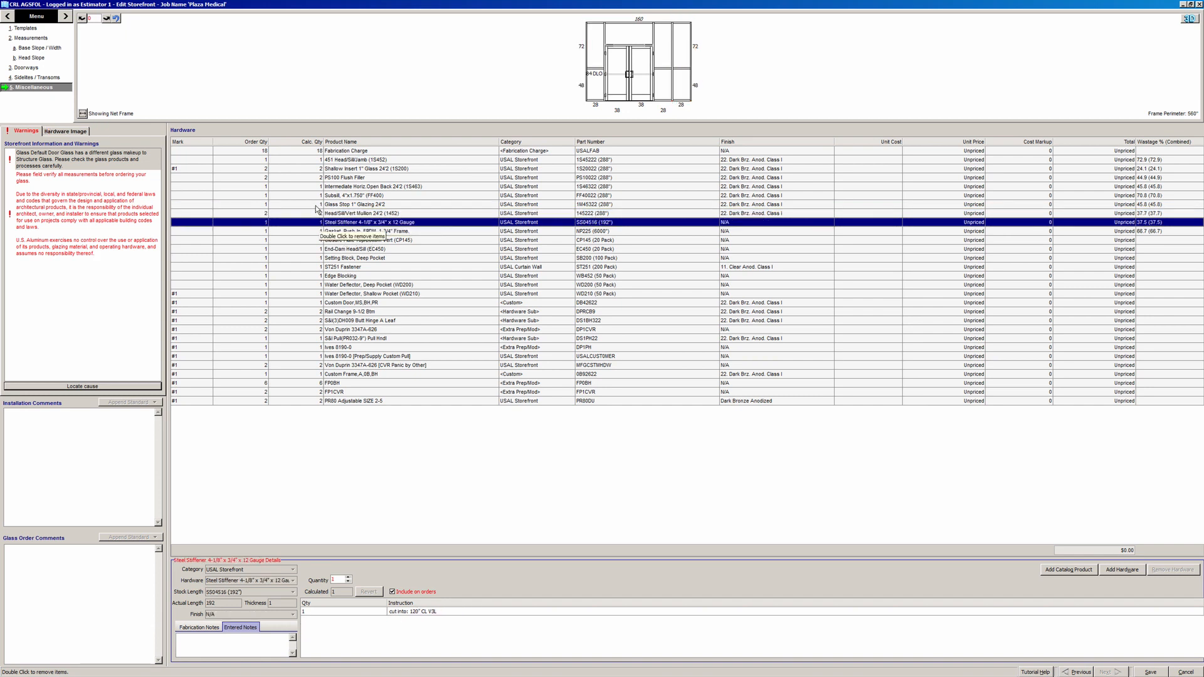
left_click(317, 206)
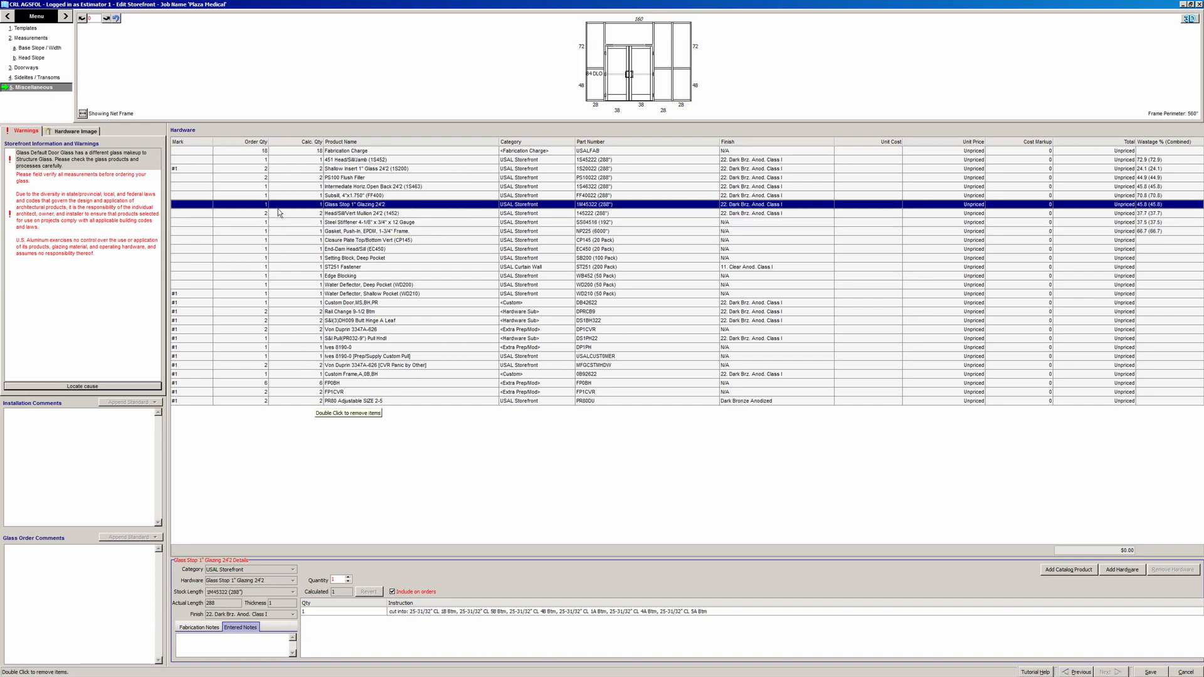
- Leave the glass stop quantity at 1 after raising it, then save the storefront
left_click(349, 577)
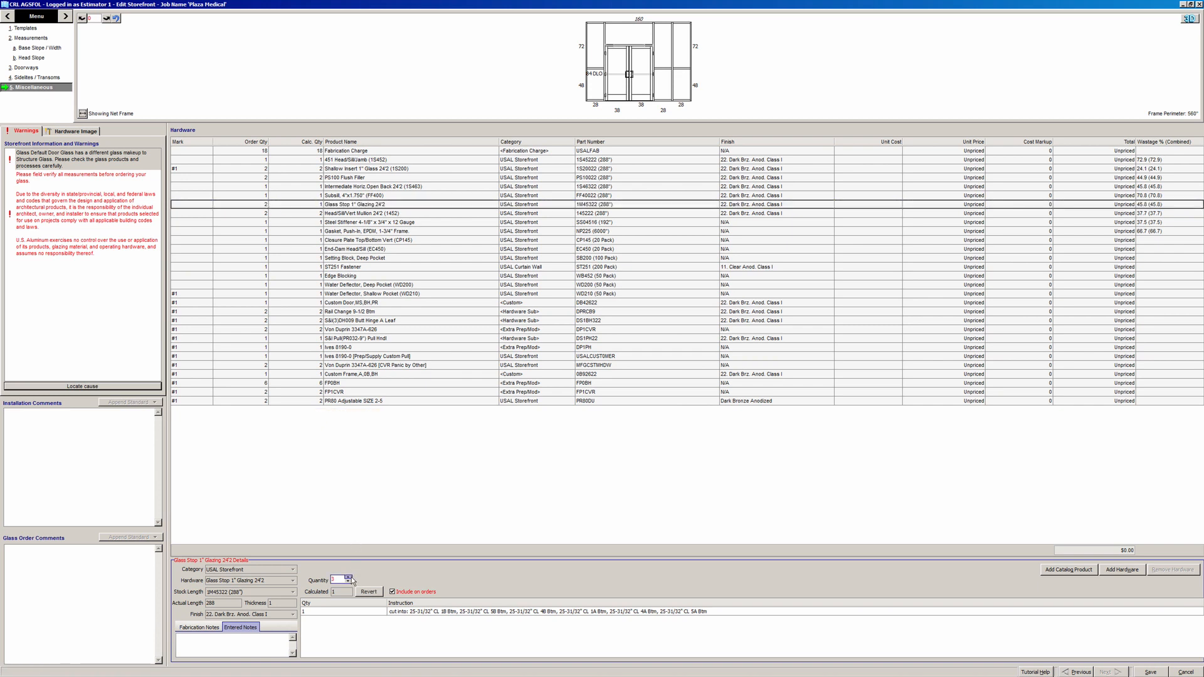
left_click(349, 578)
left_click(348, 578)
left_click(349, 582)
left_click(398, 311)
key("Up")
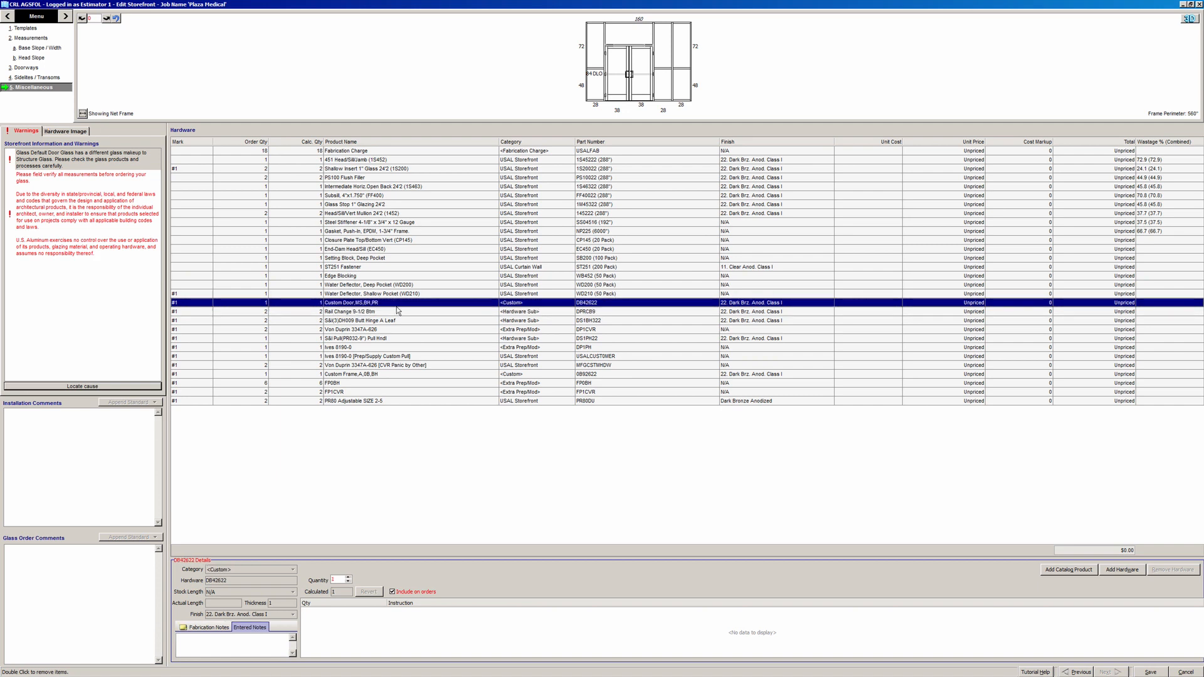
left_click(356, 151)
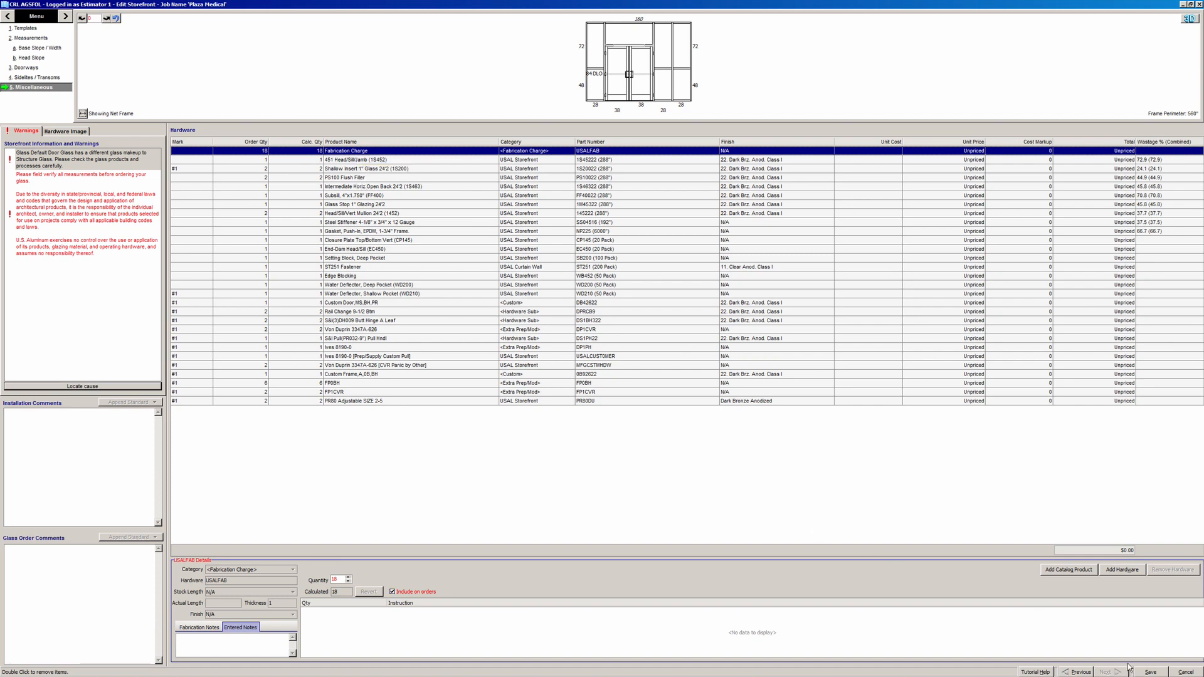
left_click(1149, 672)
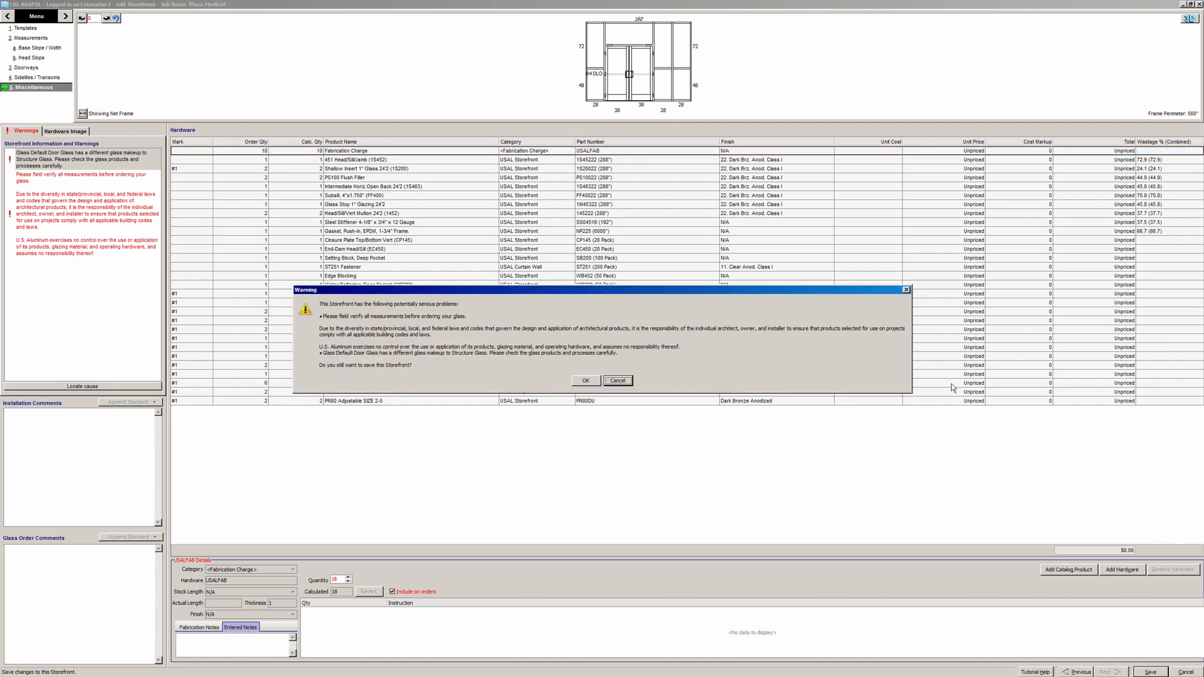
- Confirm the save despite the warnings and reselect the Plaza Medical job
left_click(594, 383)
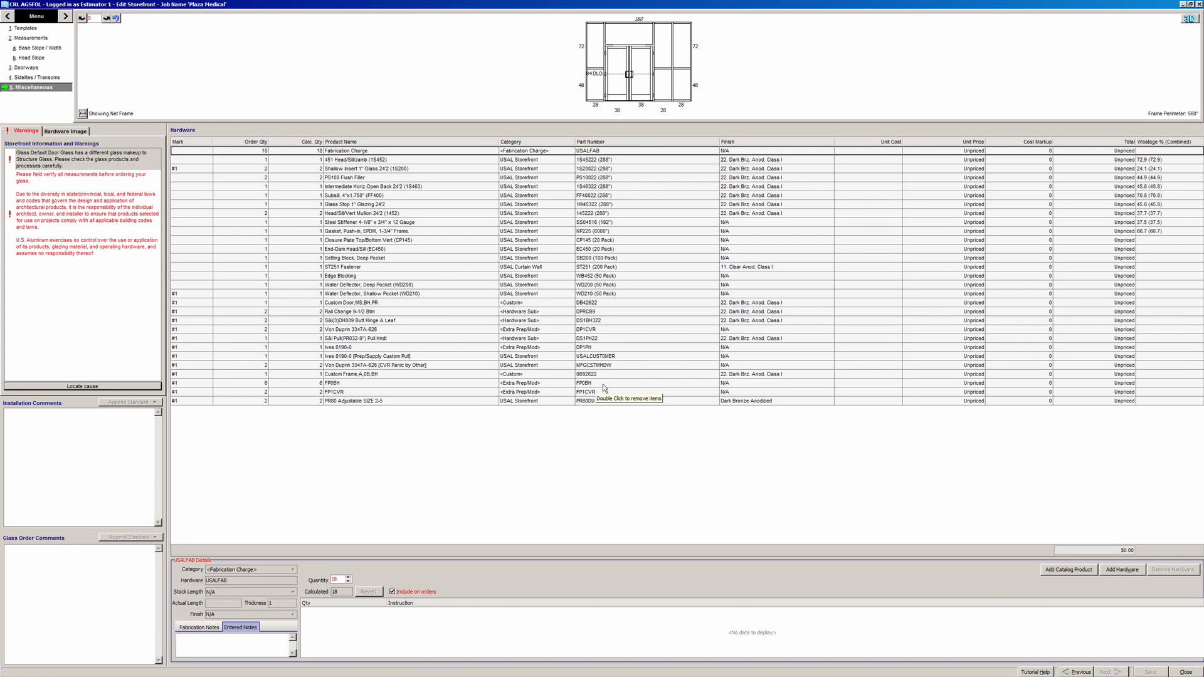
left_click(1183, 672)
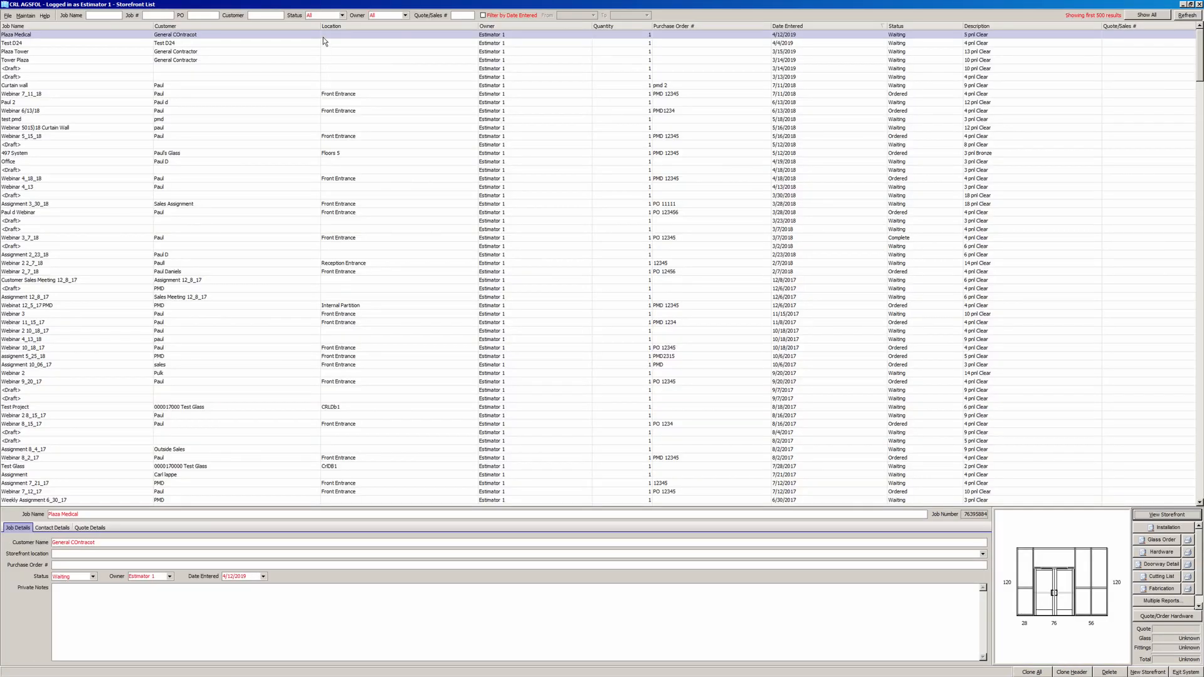
left_click(324, 36)
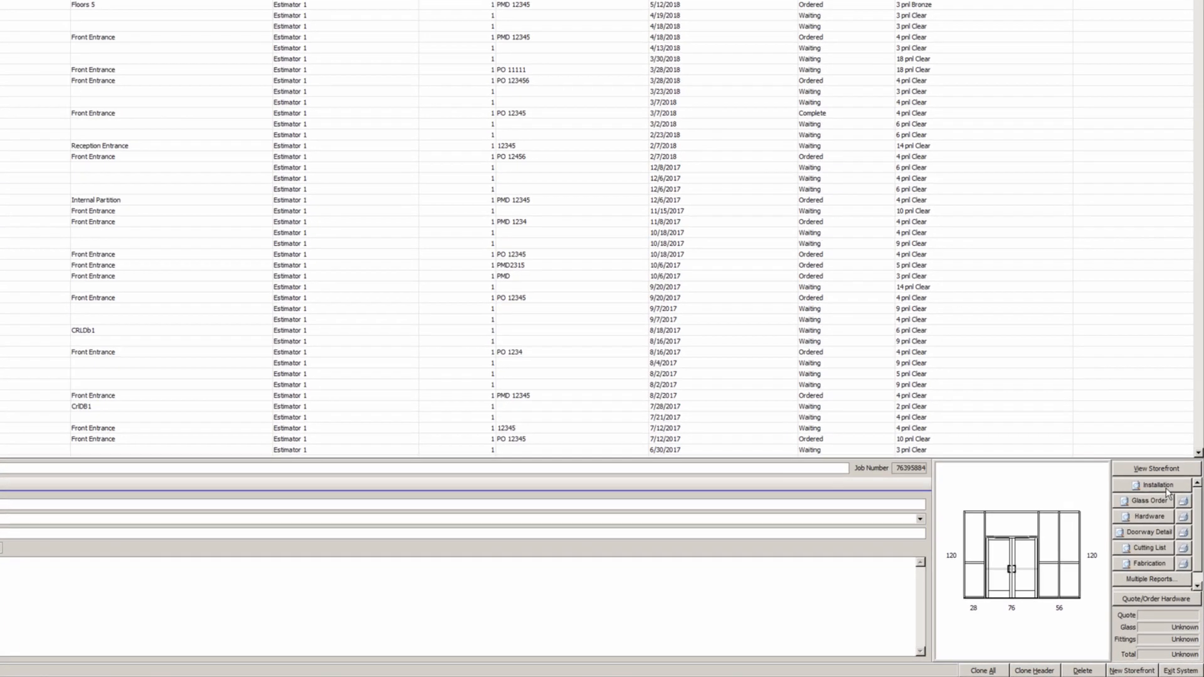
- Select the 451 Series and 400 M/S Series Butt Hung installation reports and confirm
left_click(1164, 487)
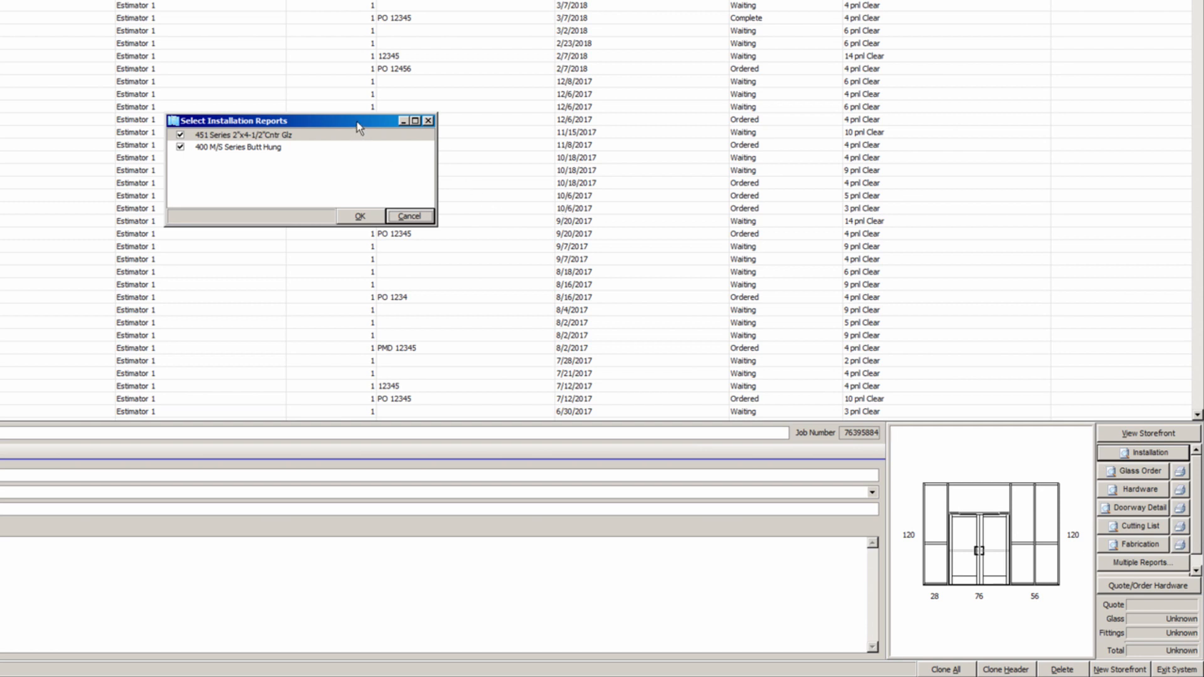
left_click(352, 138)
left_click(346, 150)
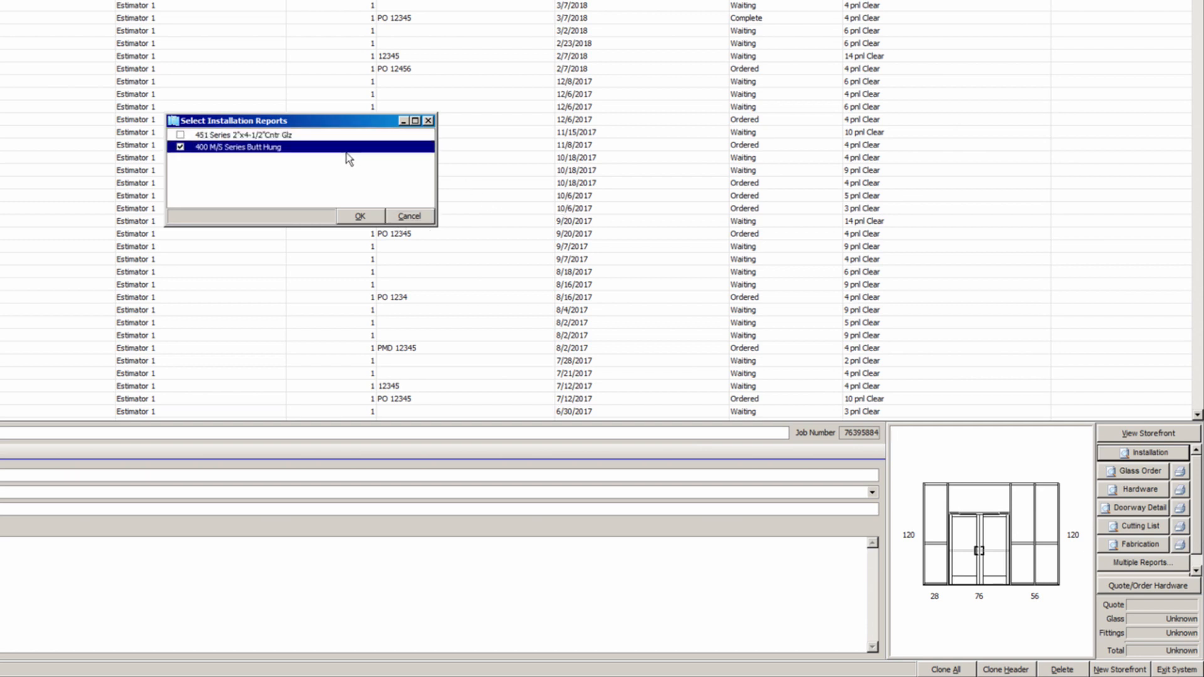
left_click(346, 152)
left_click(349, 139)
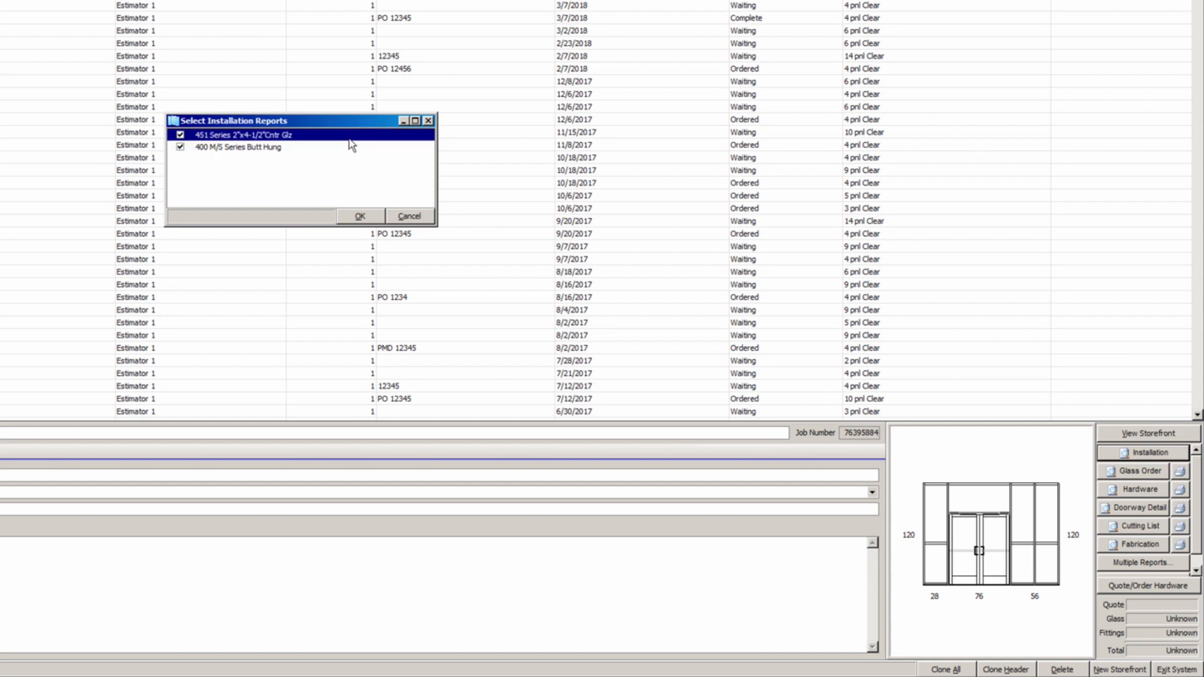
left_click(413, 220)
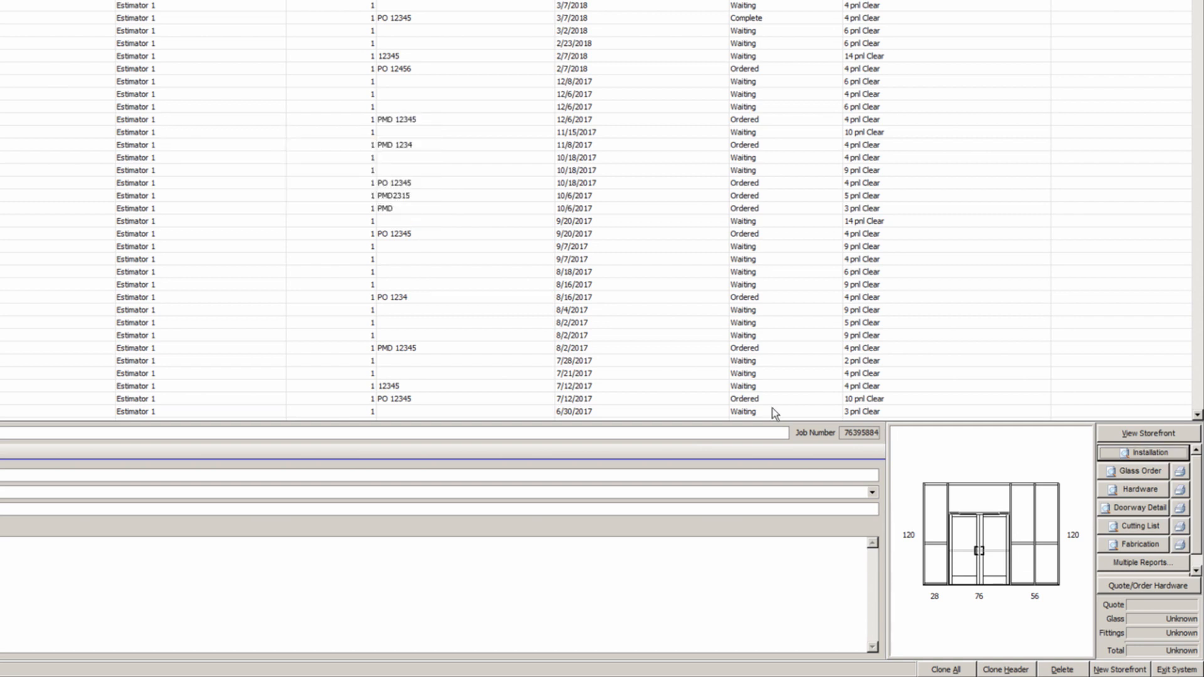
left_click(1105, 474)
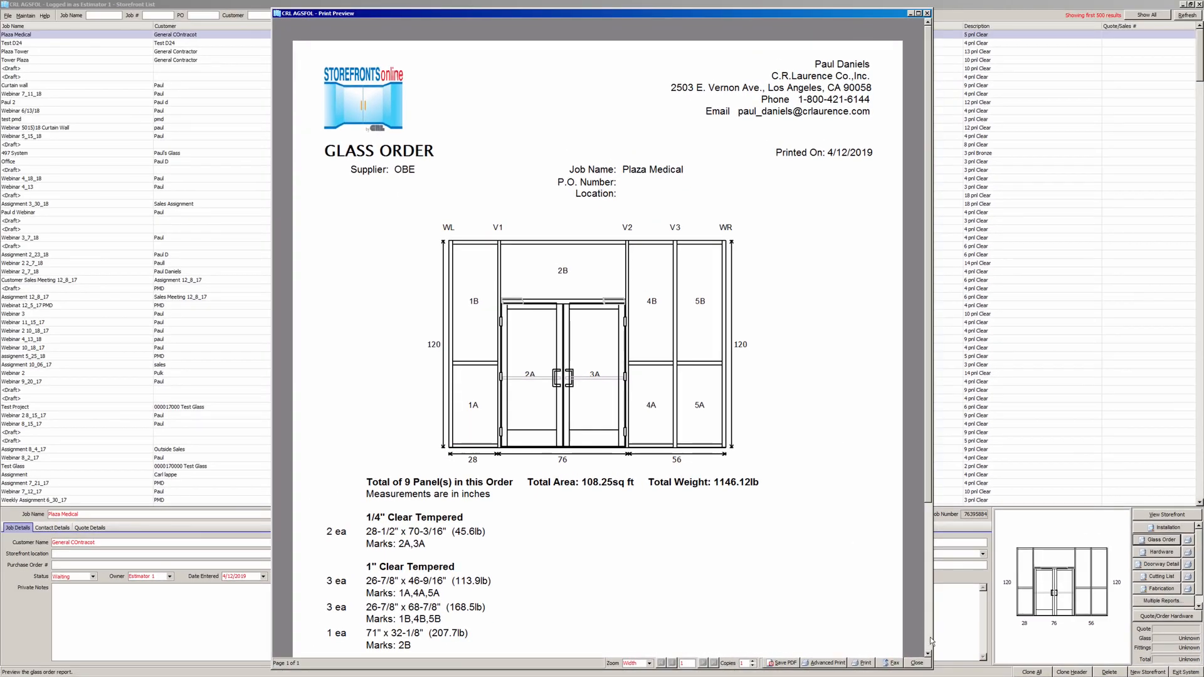
scroll(931, 638, "down", 1)
scroll(930, 638, "down", 1)
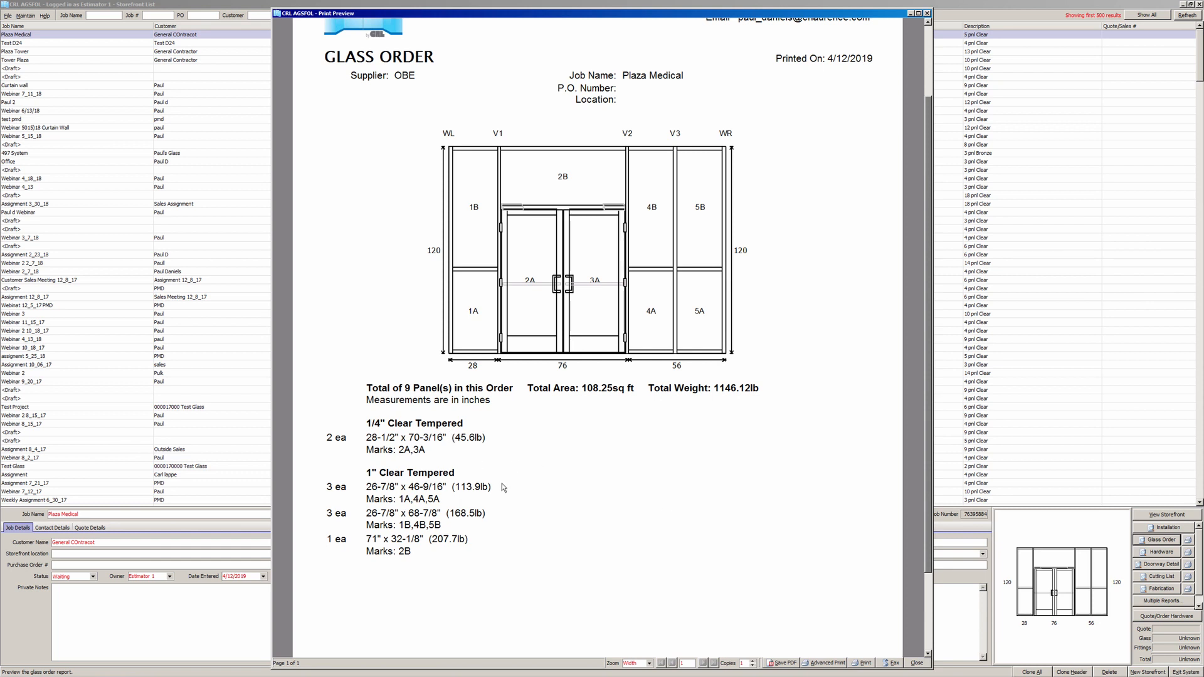
left_click(920, 663)
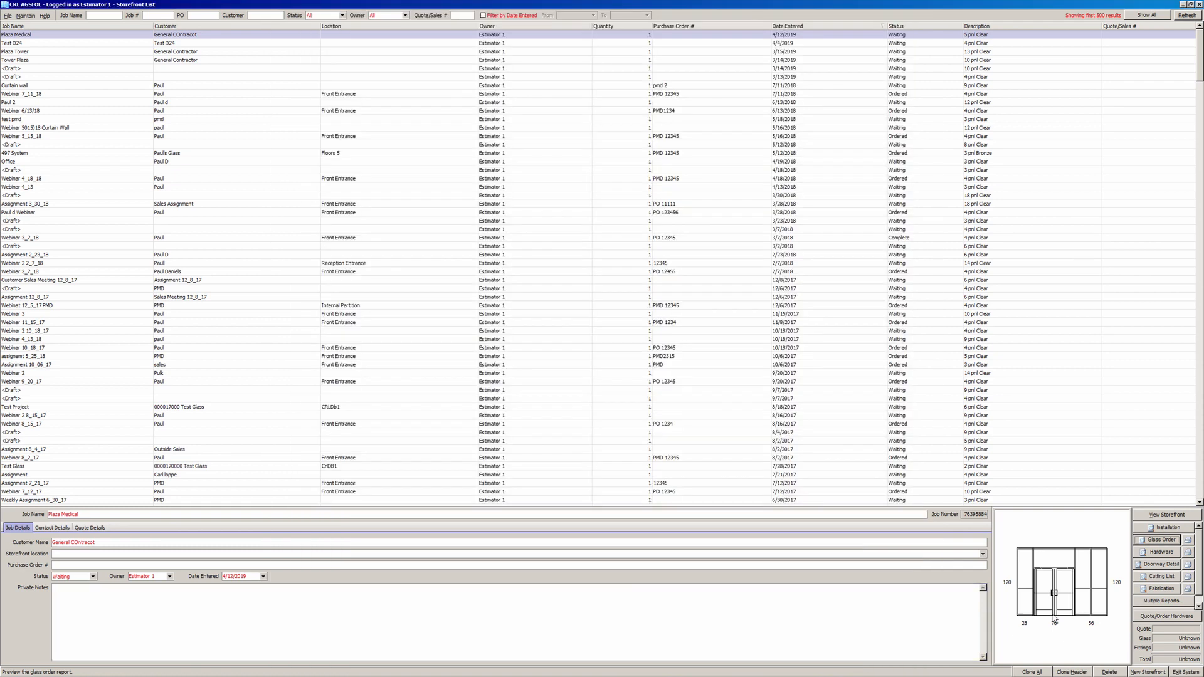
- Page through every Hardware List preview page, then preview the Doorway Details report
left_click(1161, 552)
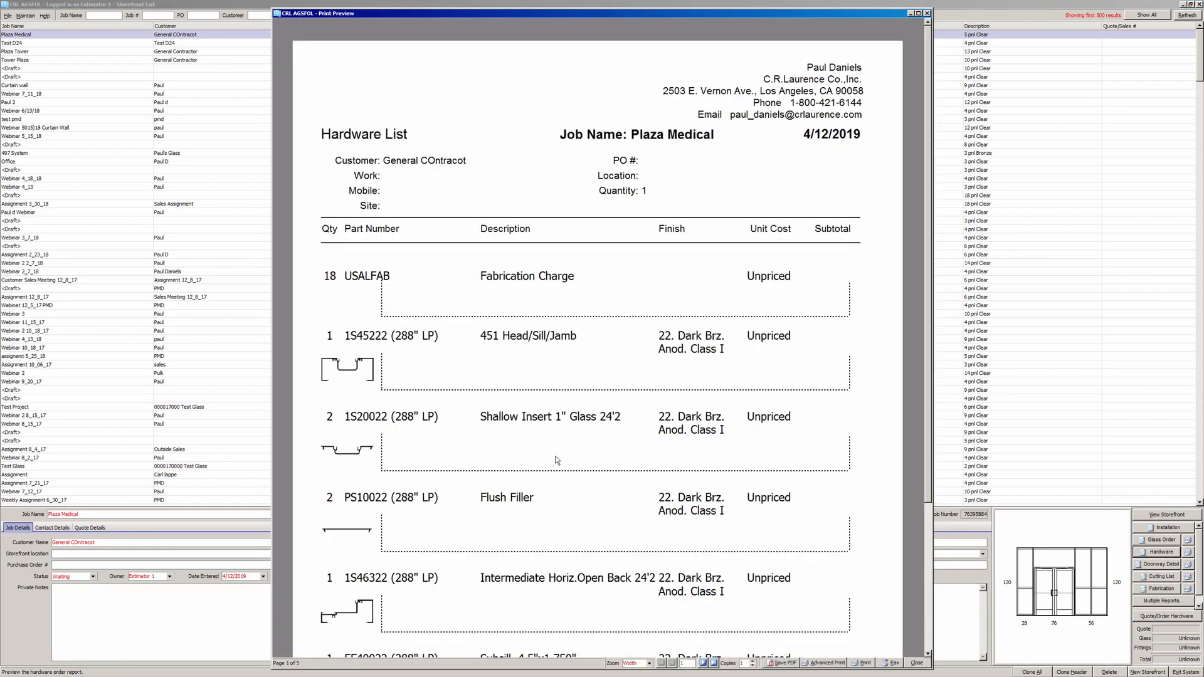
left_click(703, 664)
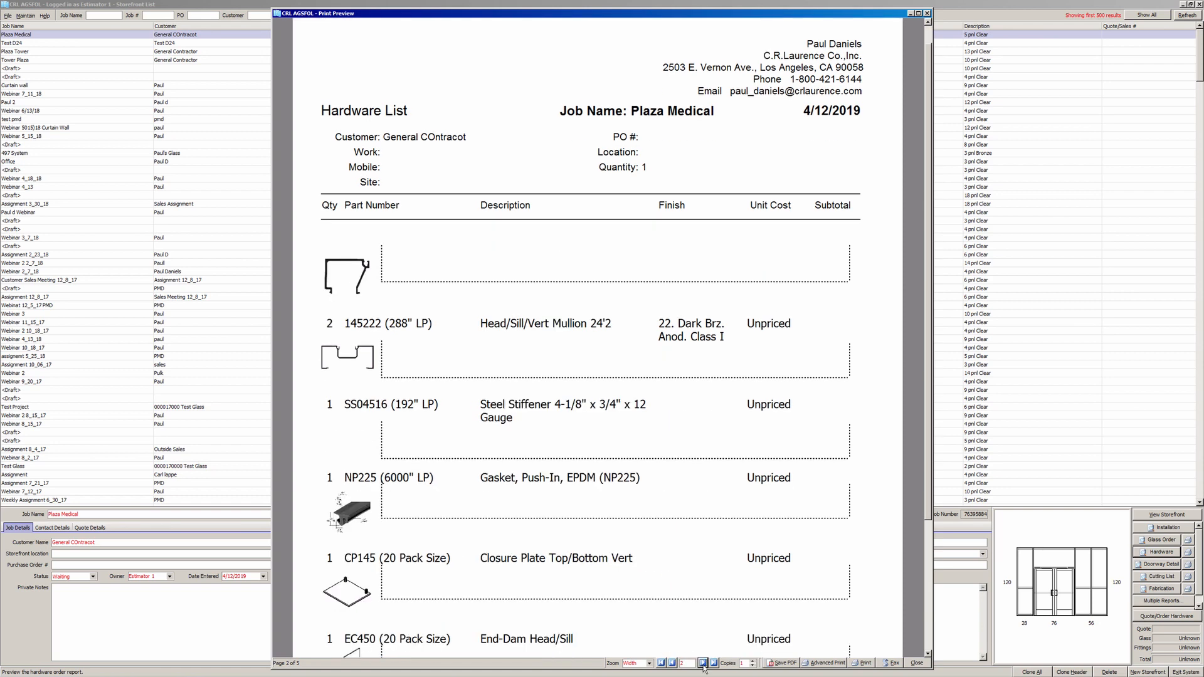
left_click(703, 665)
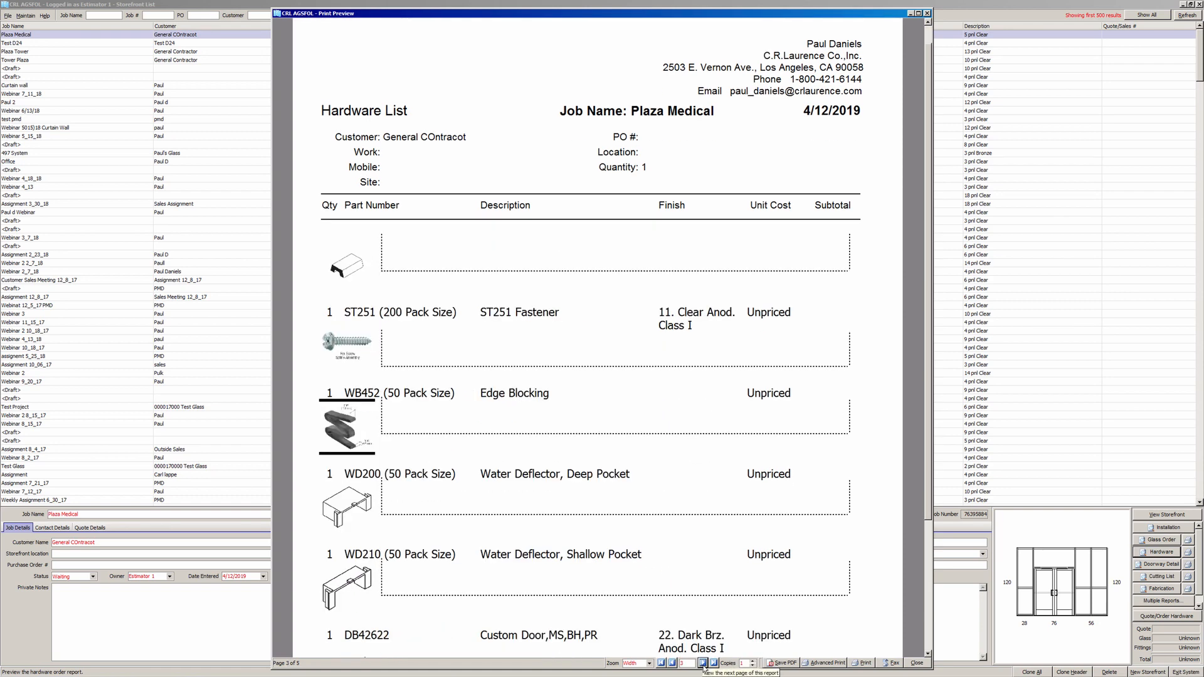
left_click(703, 664)
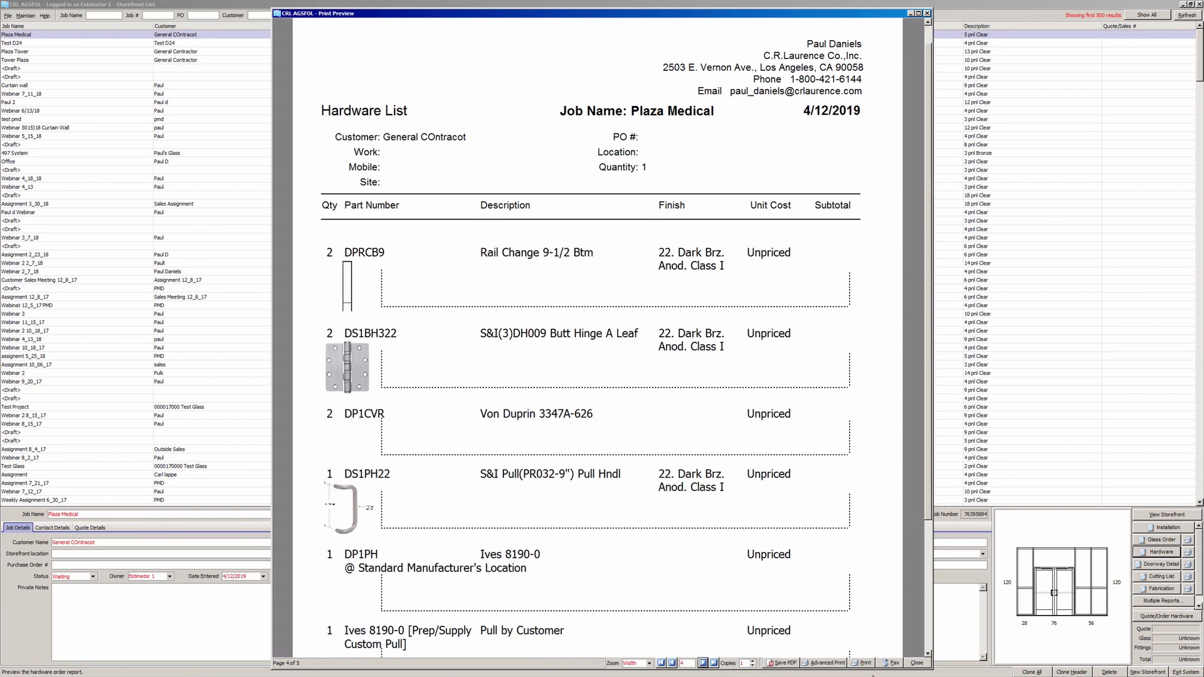
left_click(916, 663)
left_click(1142, 566)
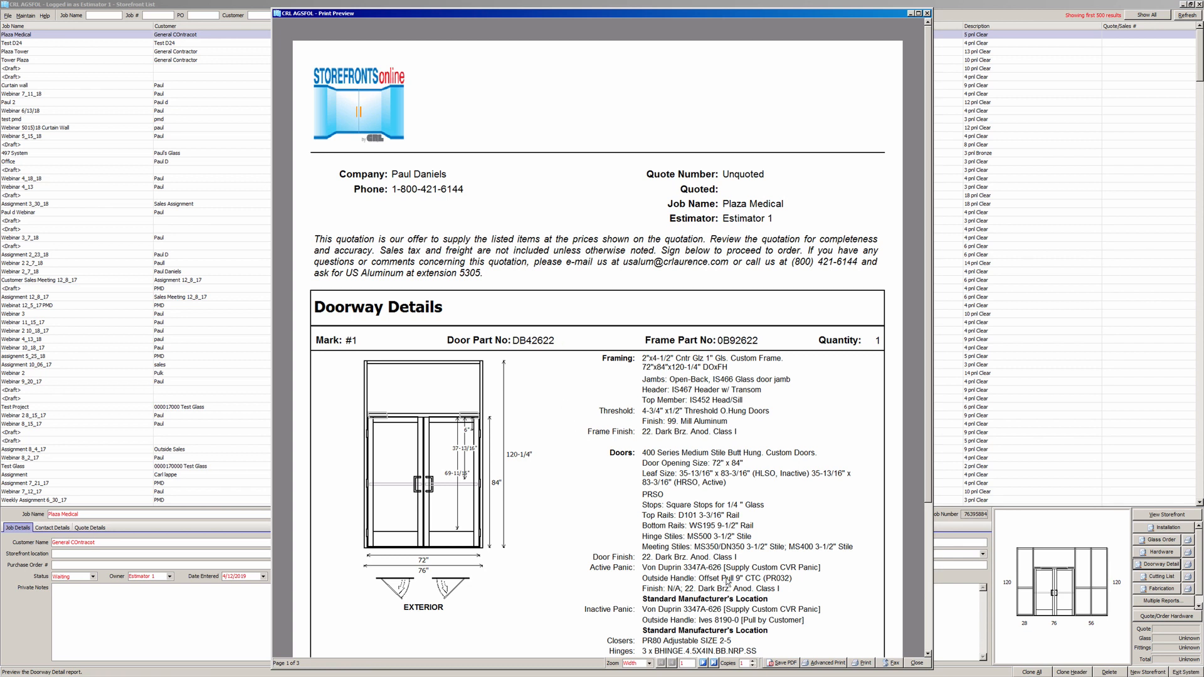
- View both Doorway Details pages, close the preview, and preview the Cutting List
left_click(928, 654)
left_click_drag(928, 654, 928, 655)
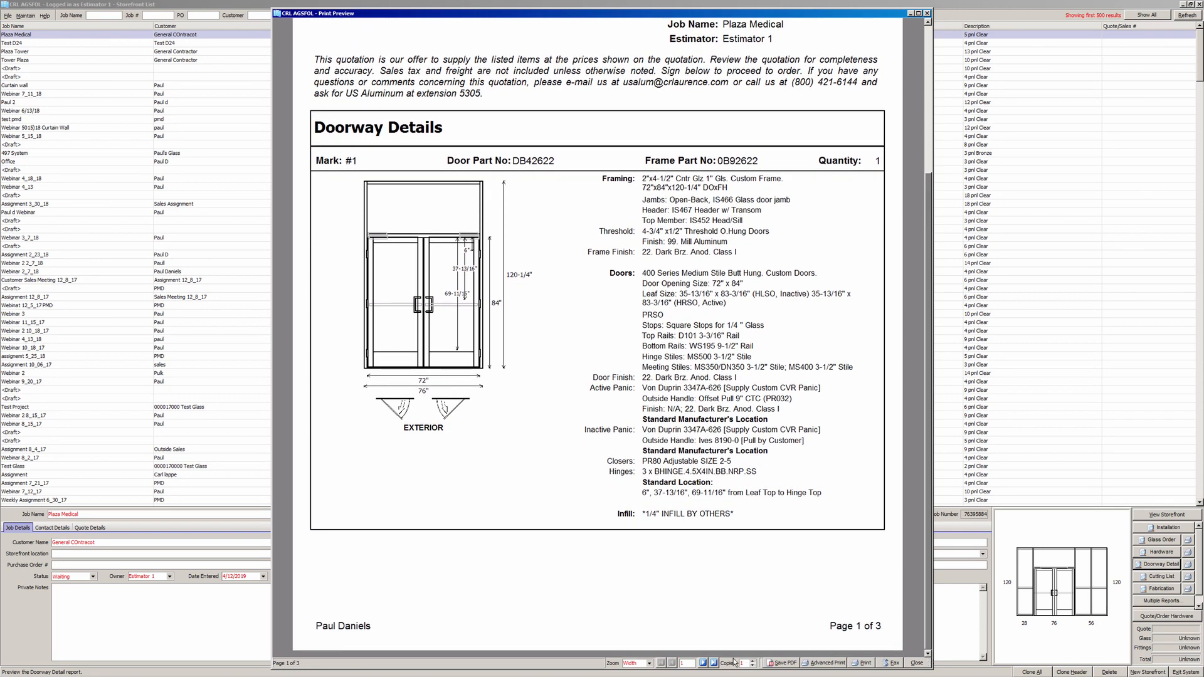
left_click(703, 662)
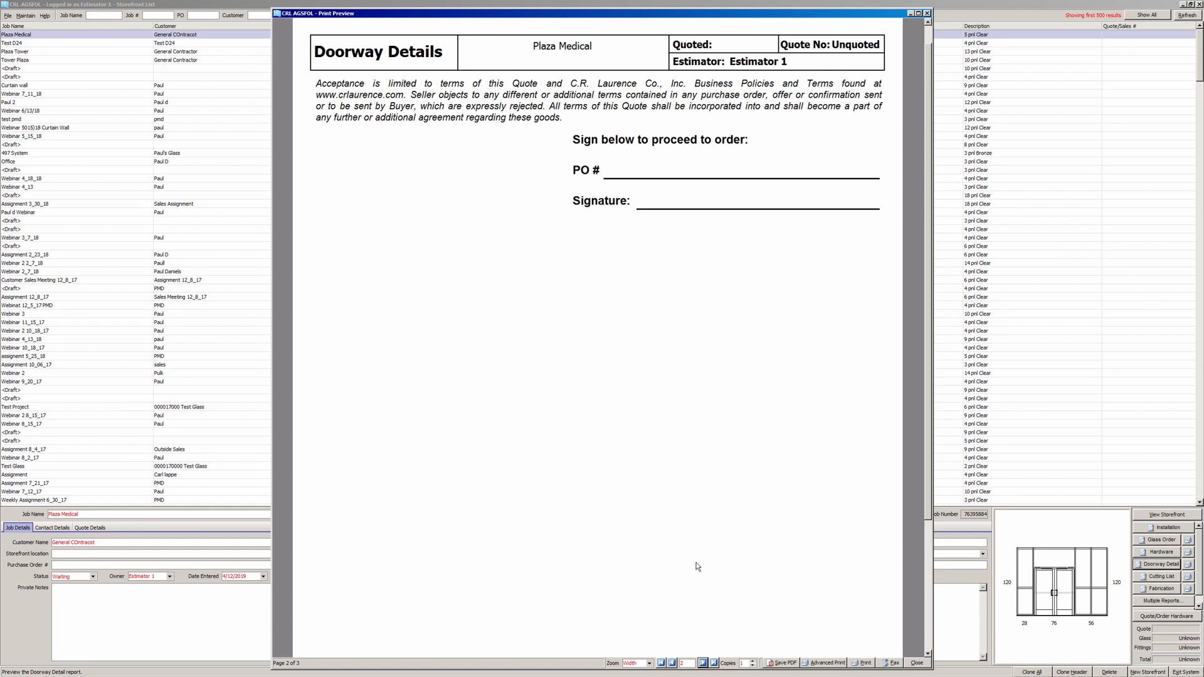
left_click(916, 663)
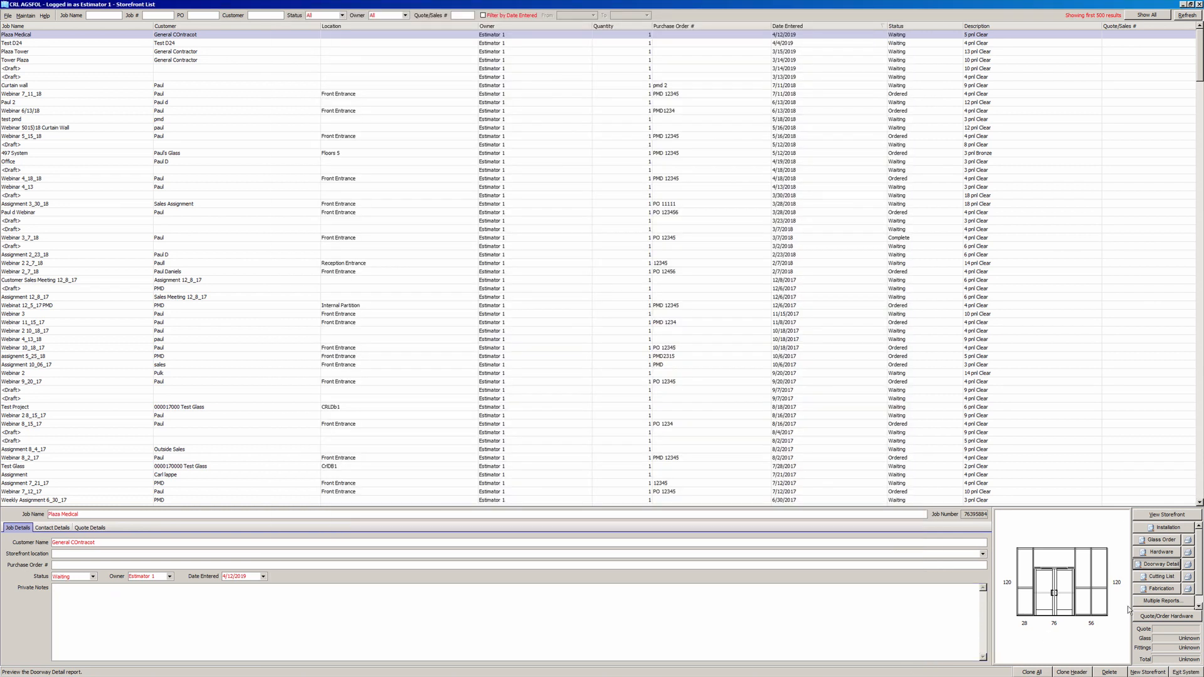
left_click(1145, 577)
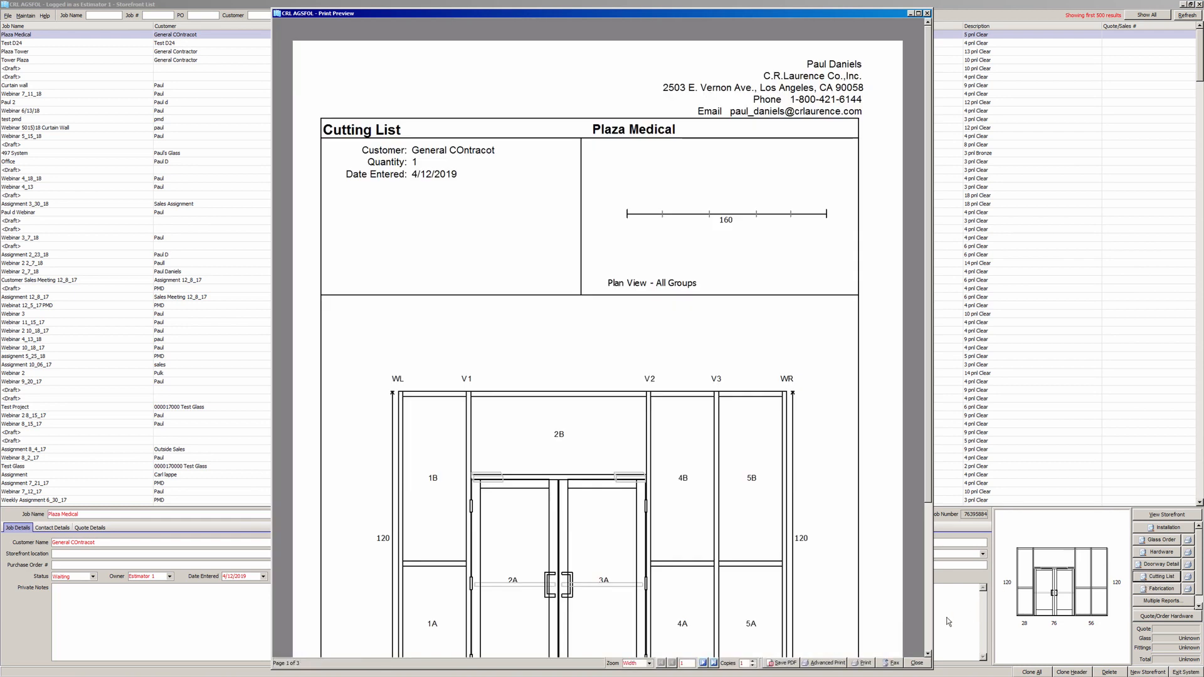
- Look over the Cutting List's fittings and cutting table pages, then close the preview
scroll(933, 634, "down", 3)
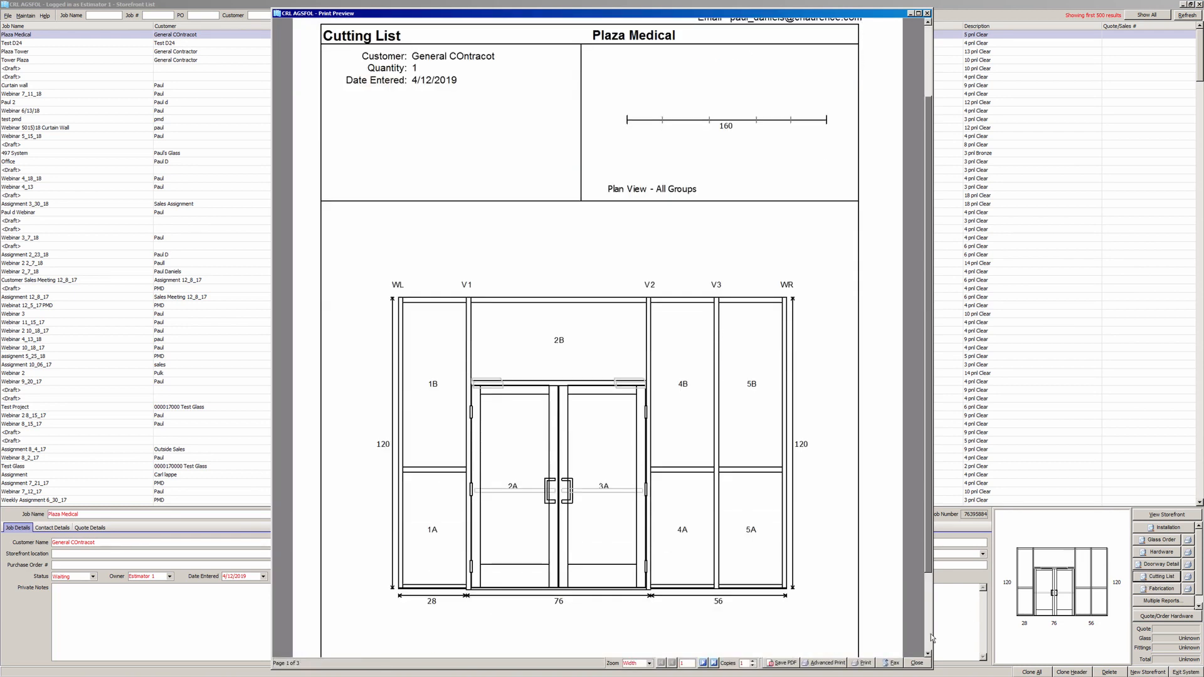
scroll(932, 638, "down", 1)
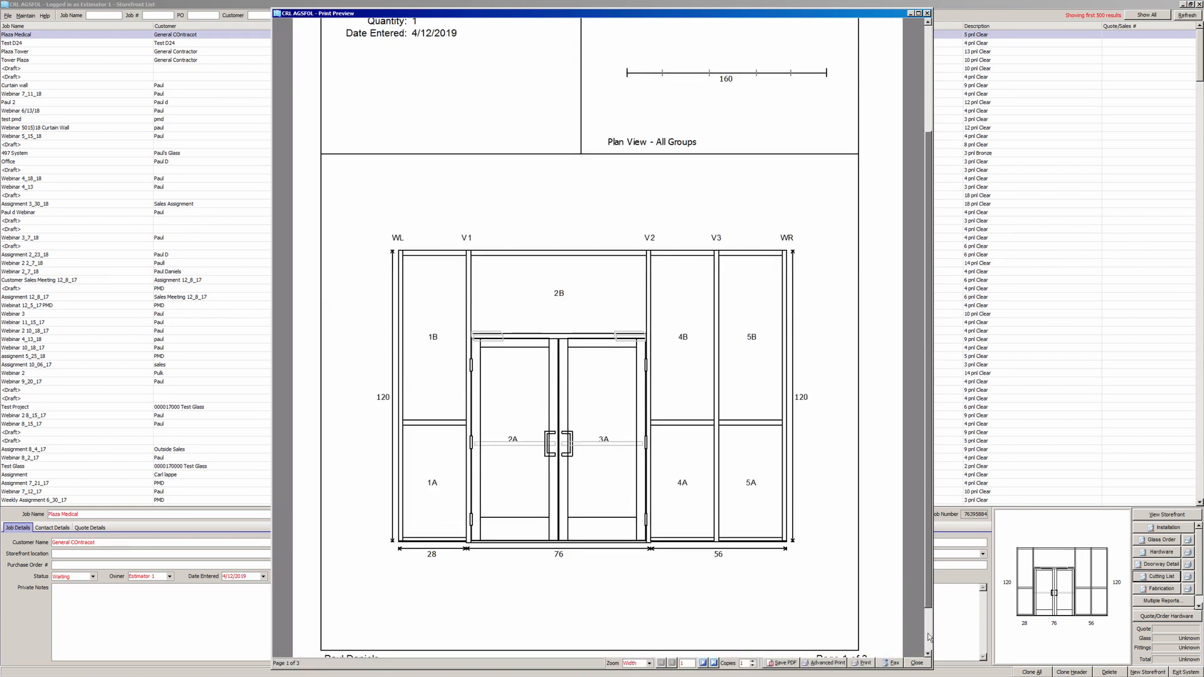
left_click(703, 663)
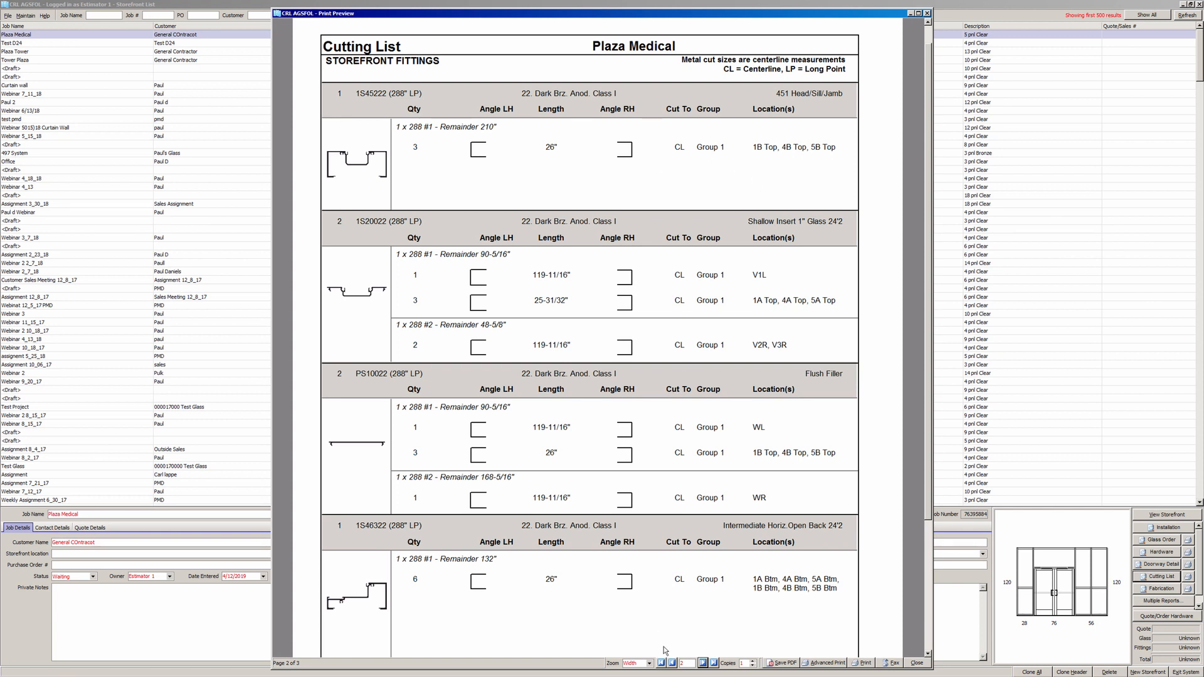
left_click(672, 663)
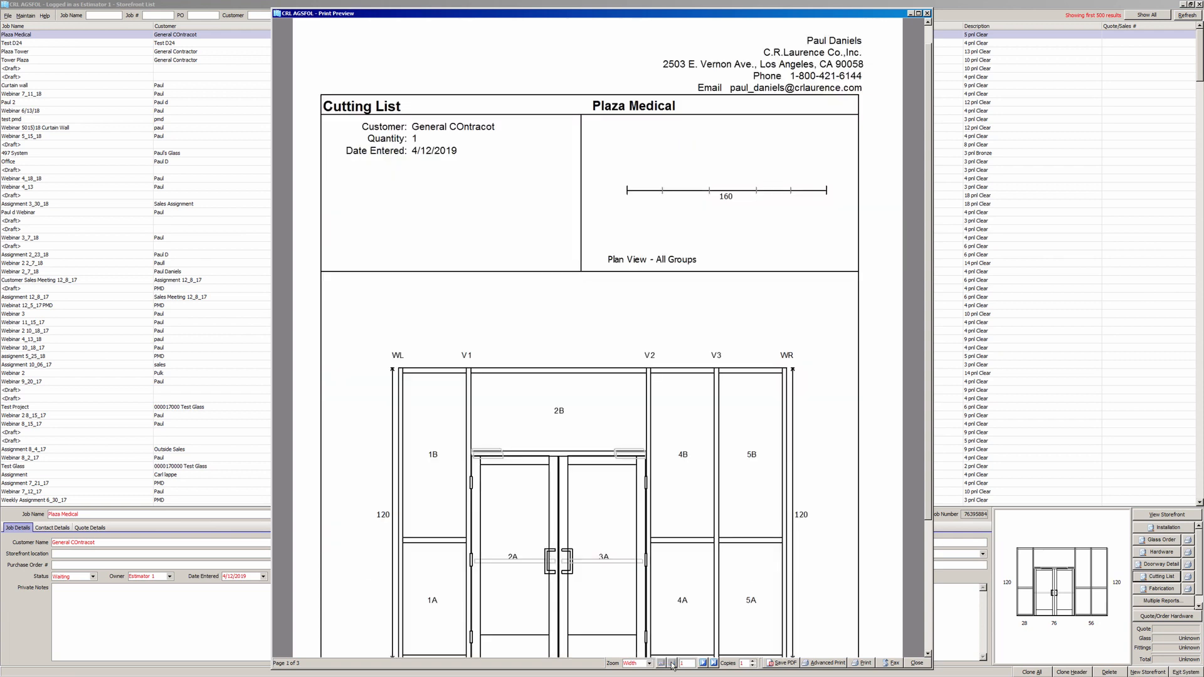
left_click(703, 664)
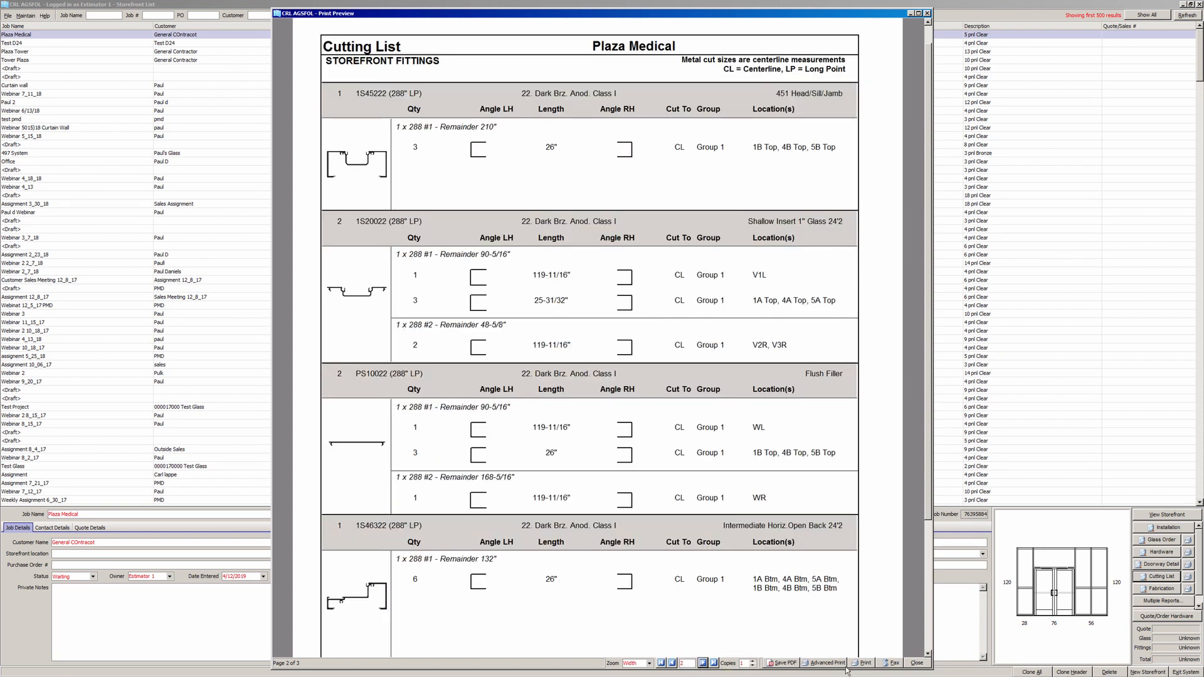
left_click(917, 663)
left_click(1147, 591)
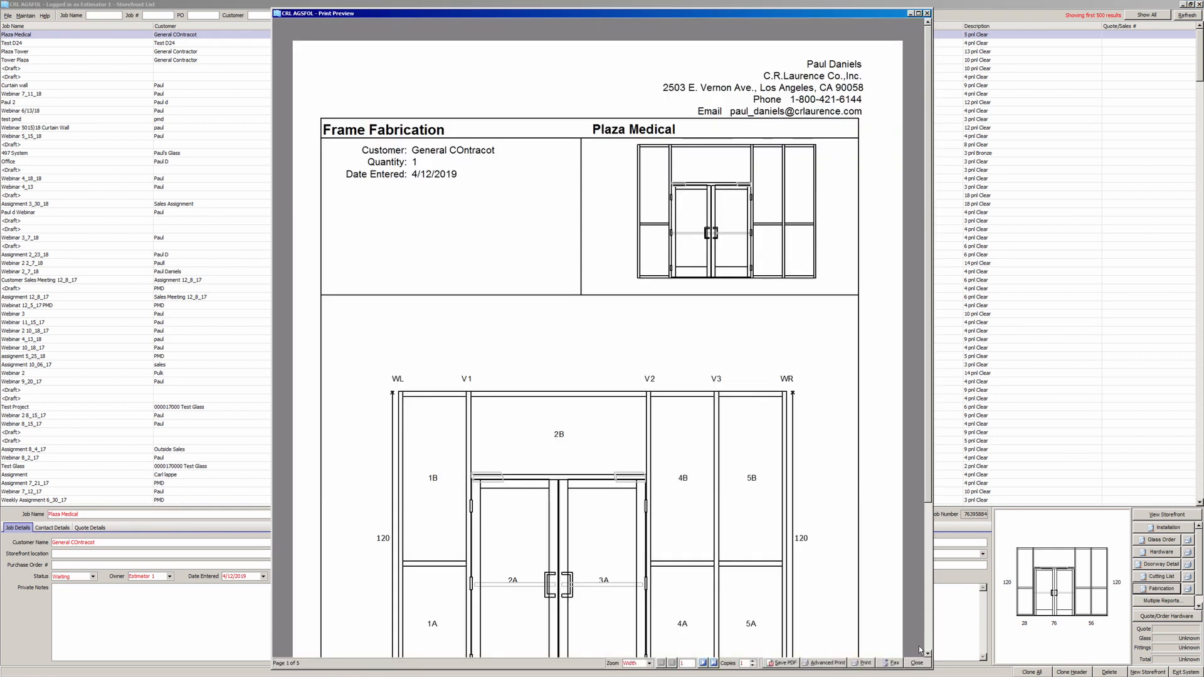
left_click(928, 653)
left_click(703, 663)
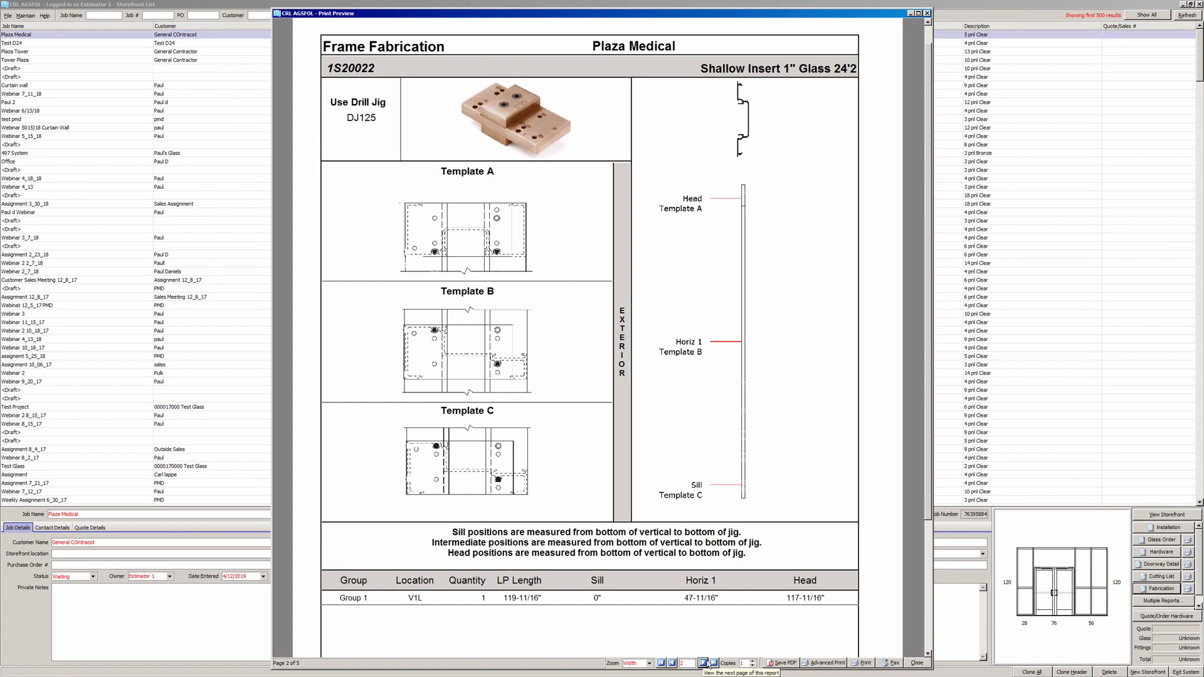
left_click(924, 663)
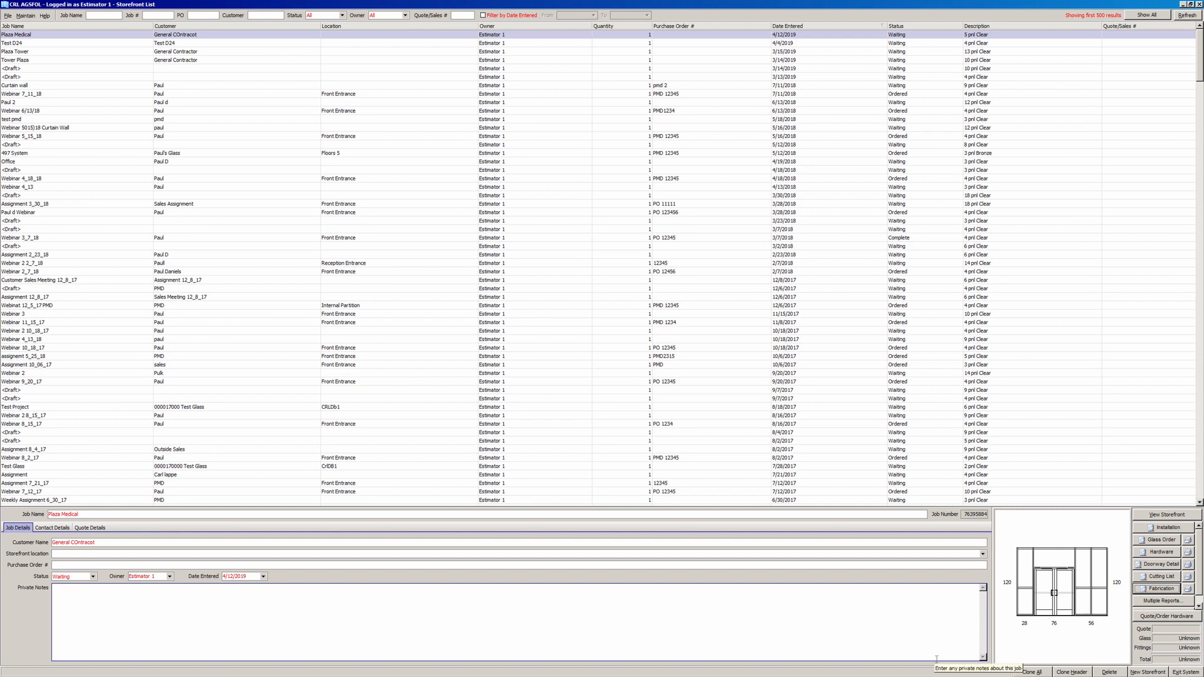
- Add Group 2 to Plaza Medical using the doorless two-column, one-horizontal frame template
left_click(1168, 515)
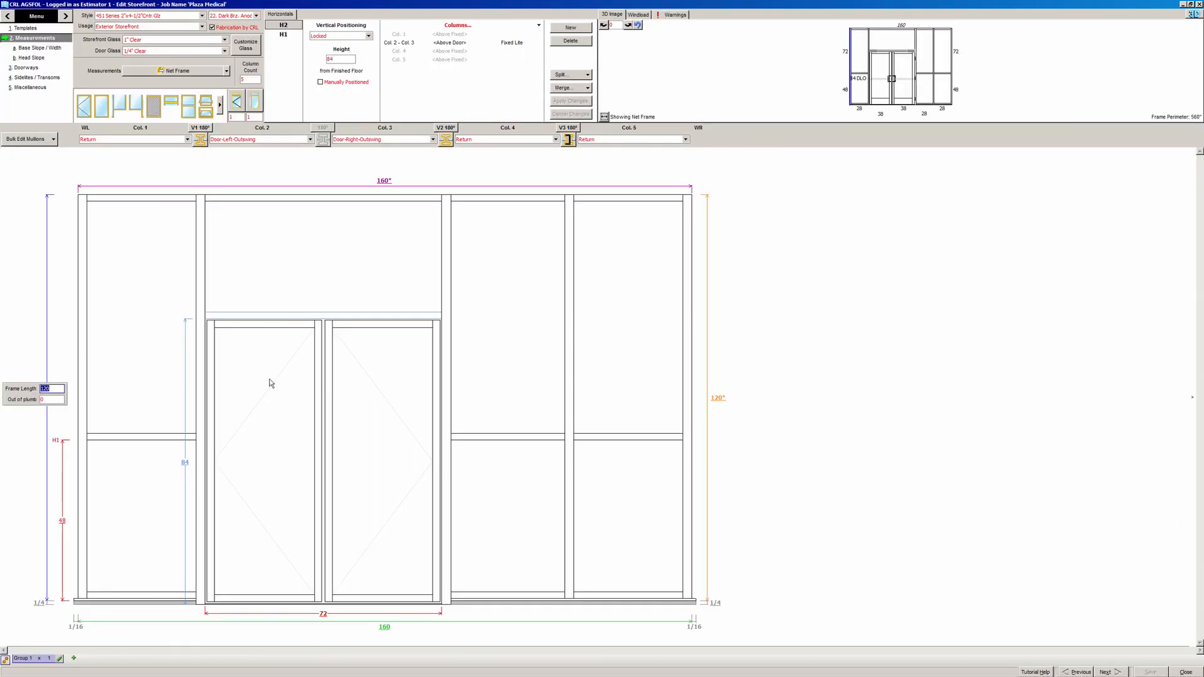
left_click(74, 659)
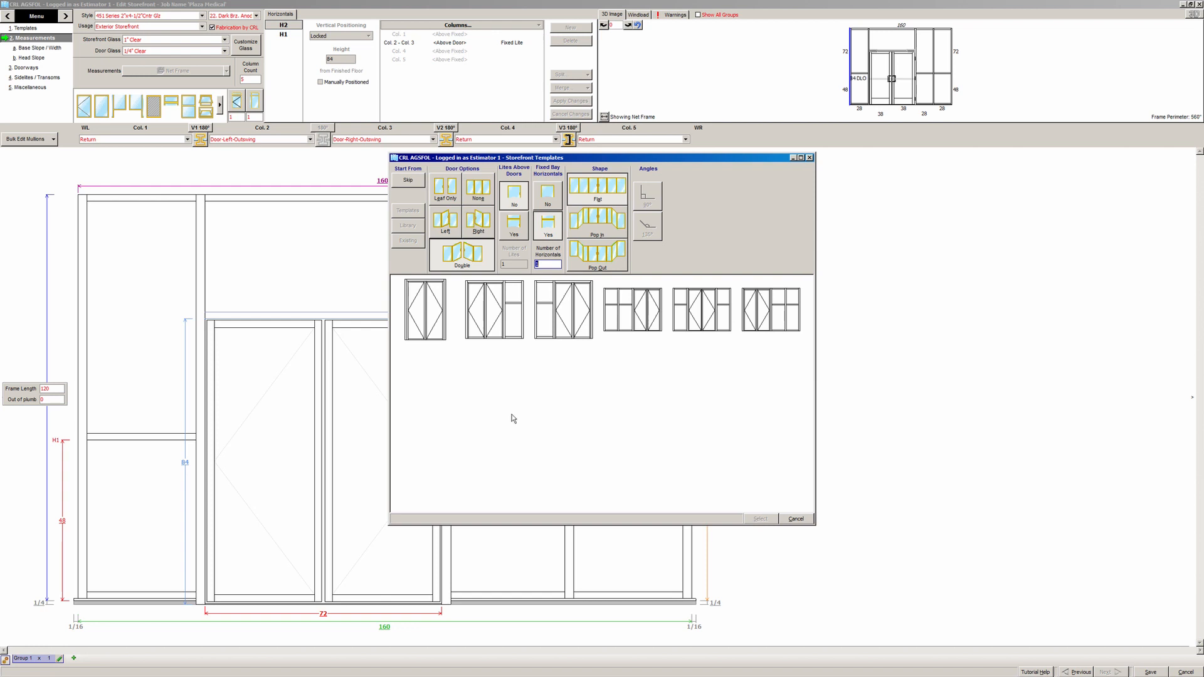
left_click(478, 187)
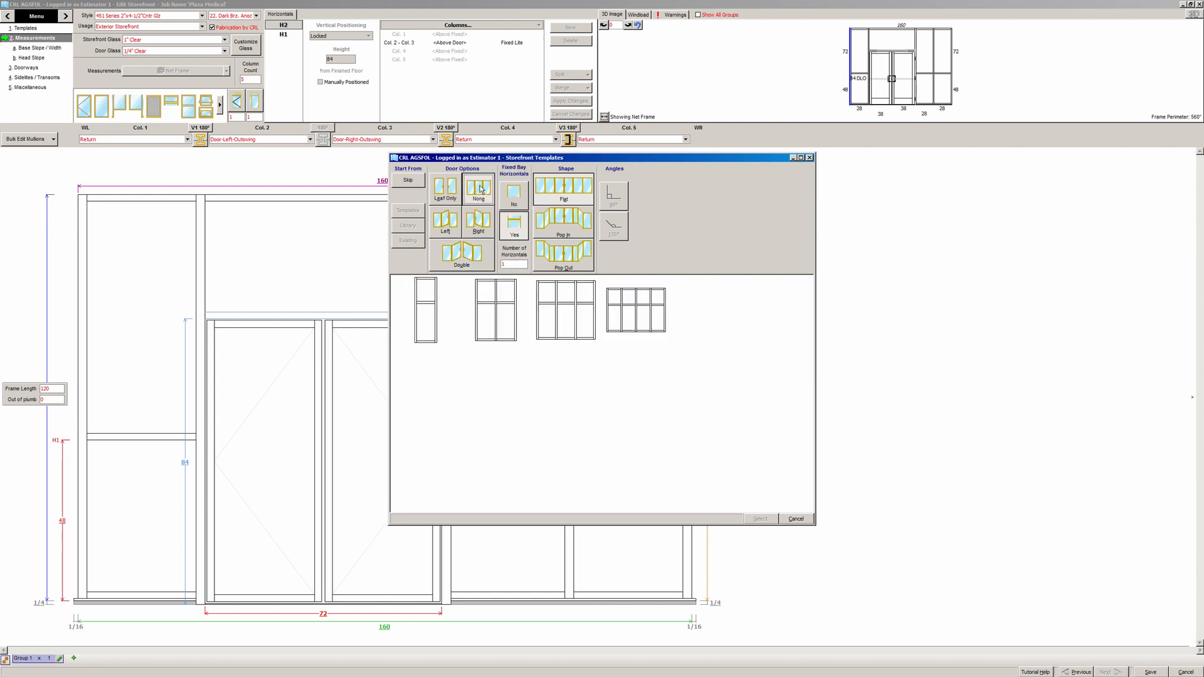
double_click(496, 337)
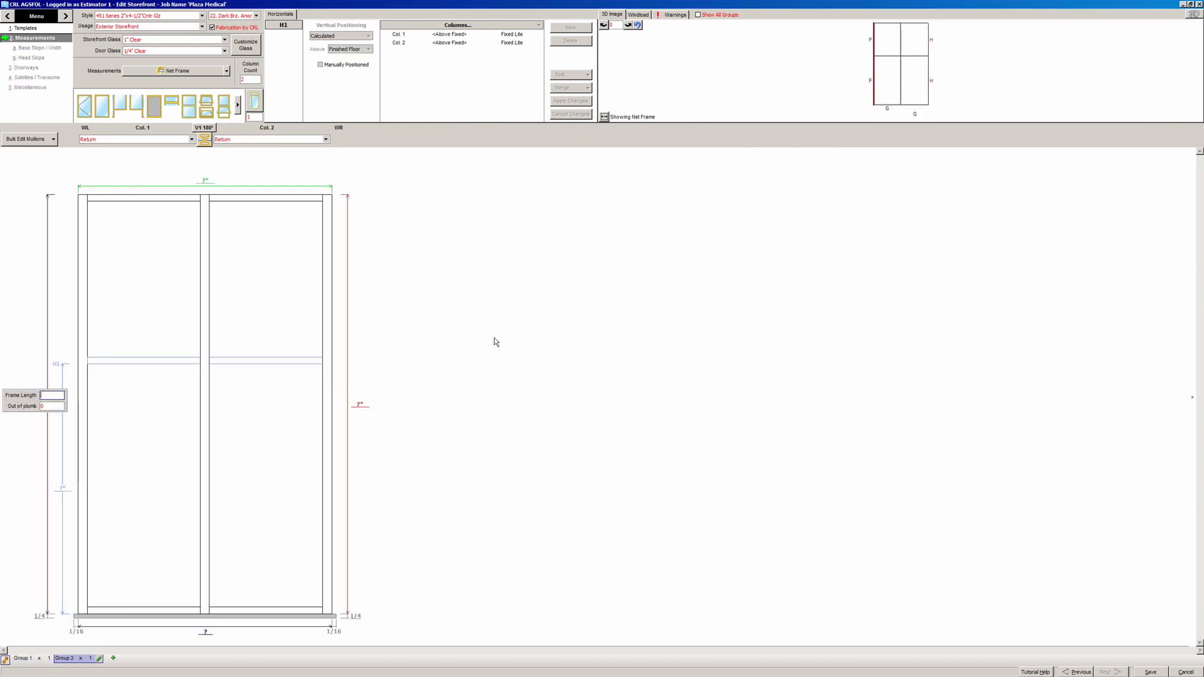
- Size the new frame at 96 inches high by 48 inches wide
type("96")
key("Return")
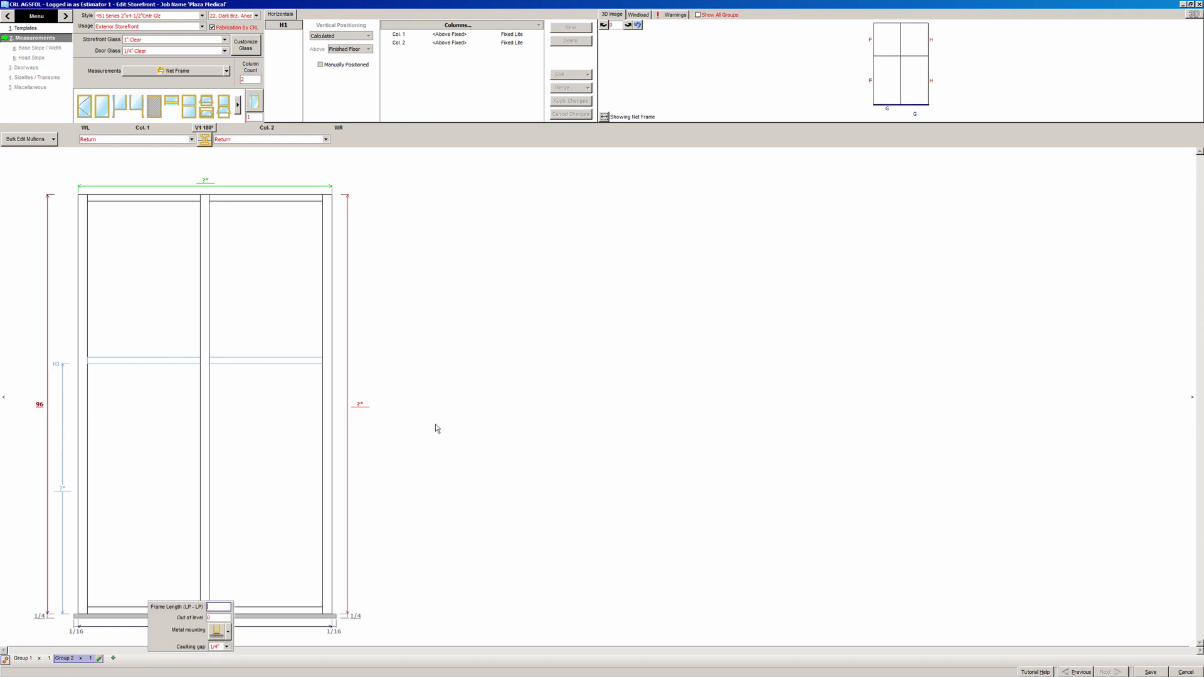
type("48")
key("Return")
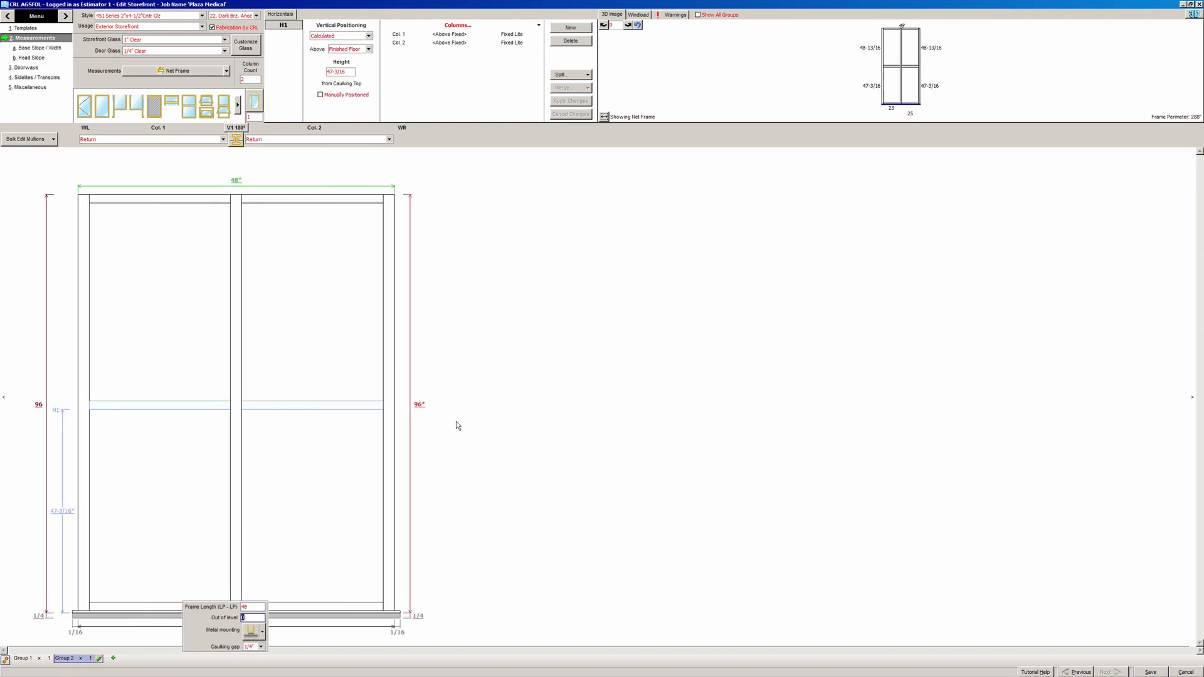
key("Return")
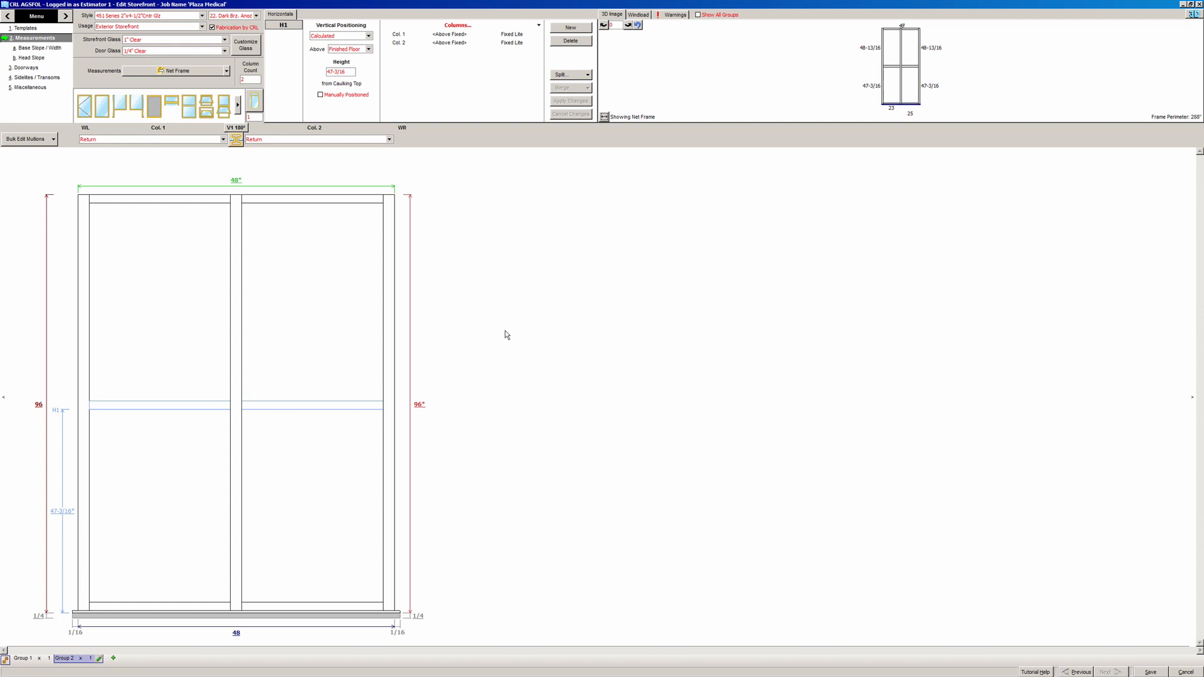
- Name Group 2 'Type B' and set its quantity to 4
left_click(100, 659)
type("Type B")
key("Tab")
type("4")
key("Tab")
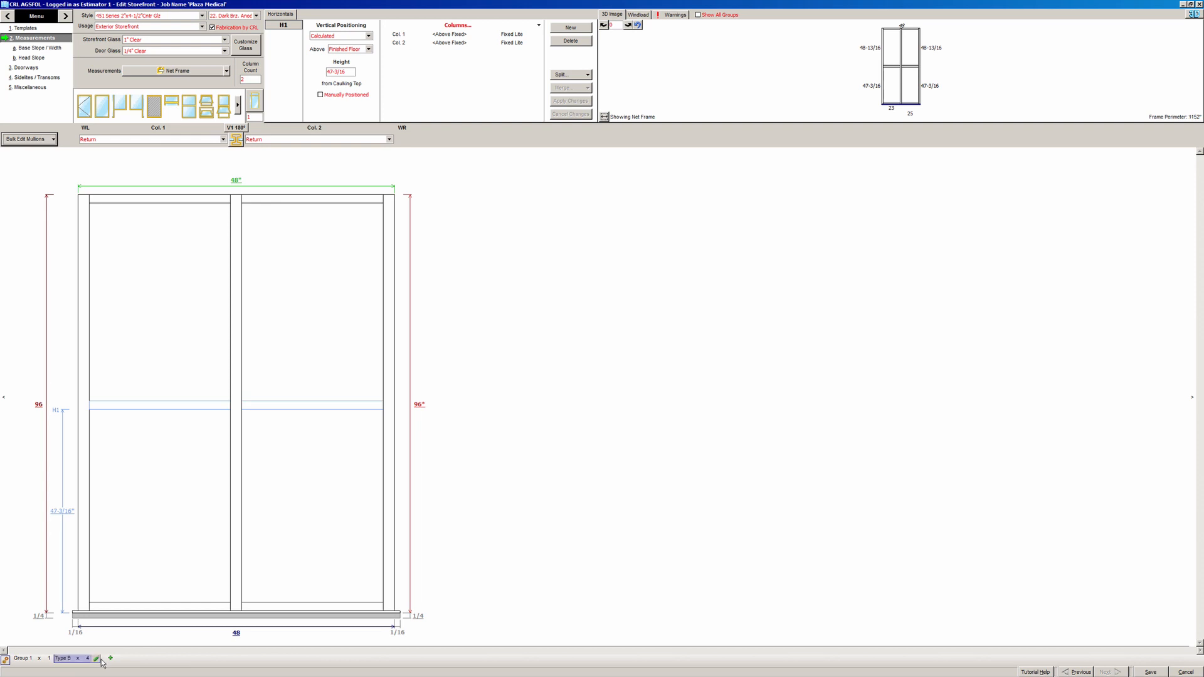
- Rename the first, door group to Type A
left_click(37, 661)
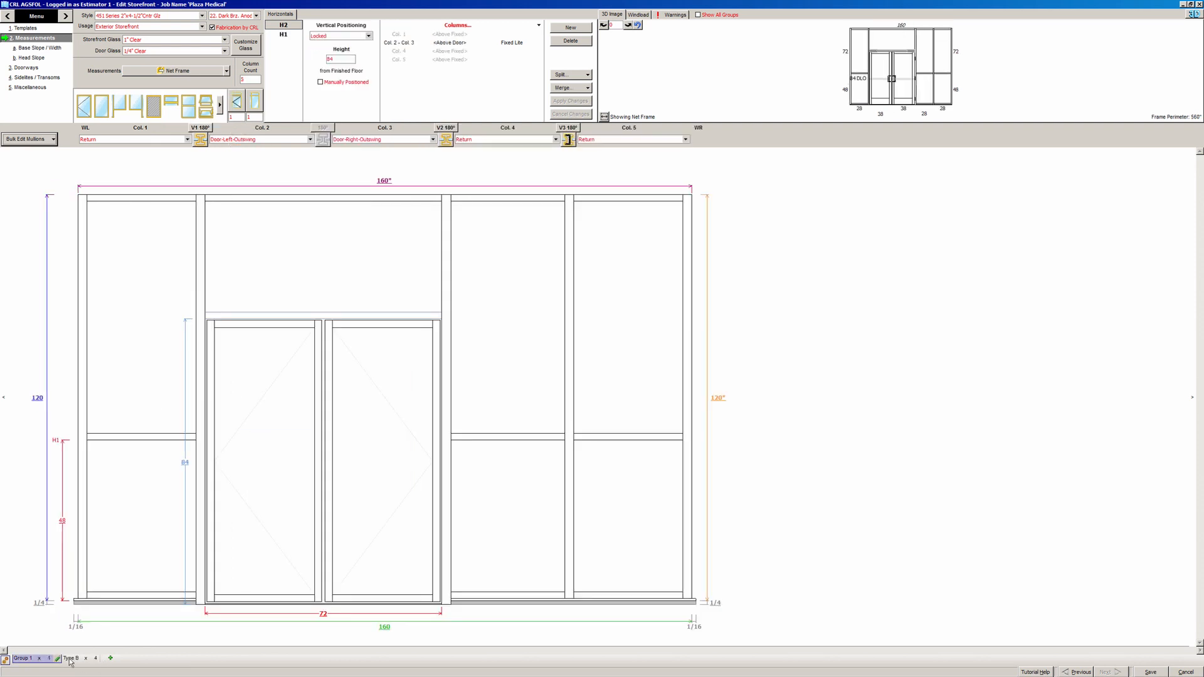
left_click(58, 660)
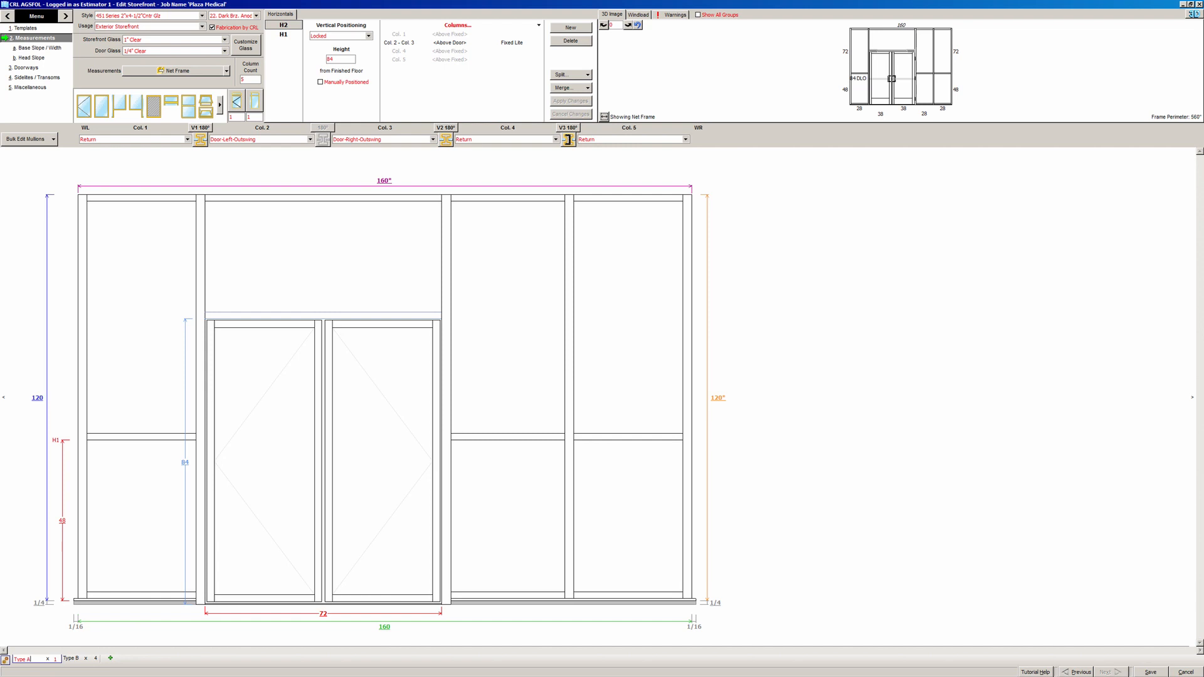
left_click(56, 659)
- Clone the Type B group as 'Type C' with a quantity of 10
left_click(78, 658)
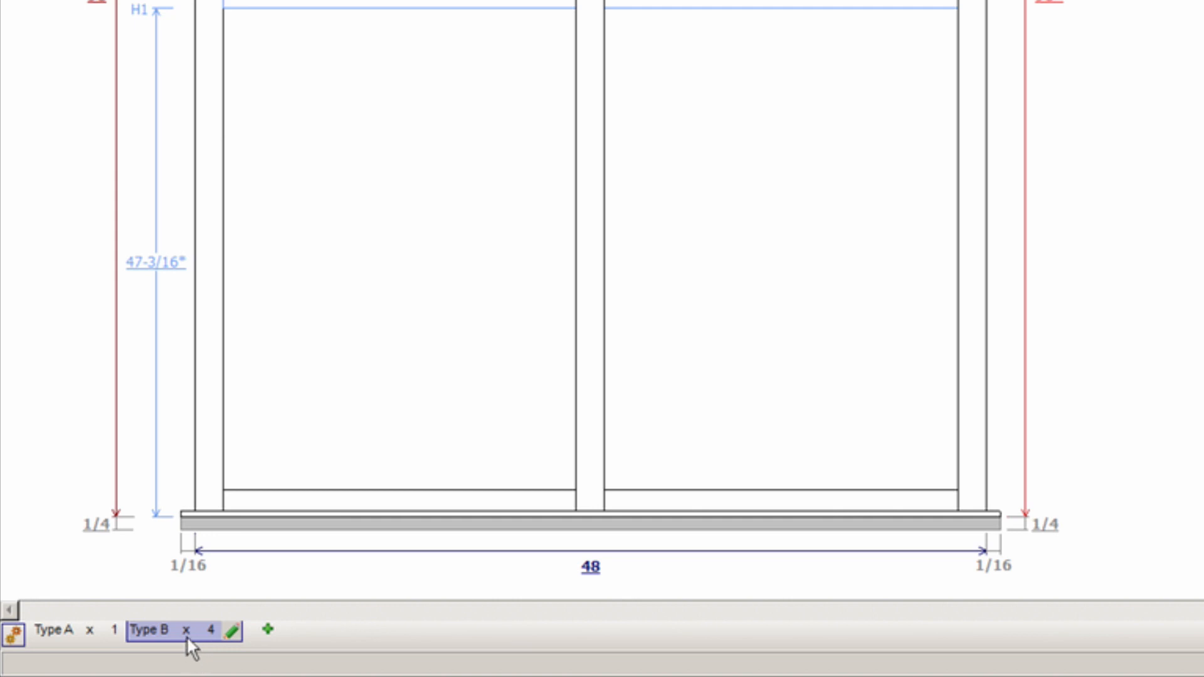
right_click(185, 634)
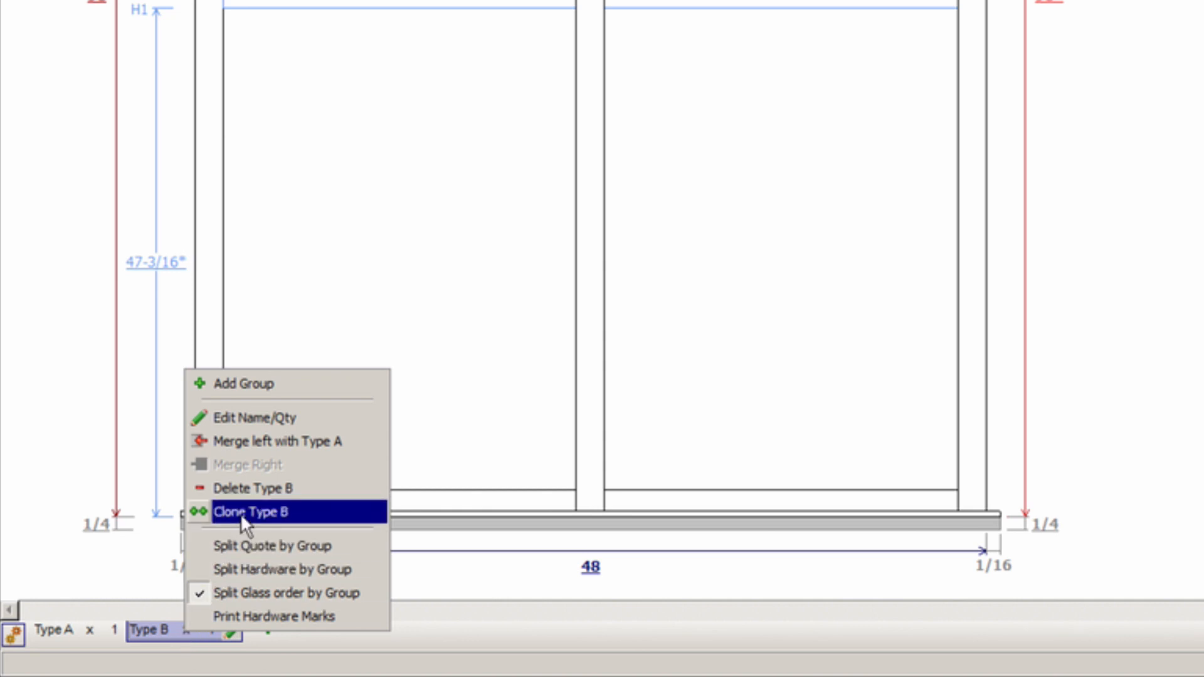
left_click(254, 510)
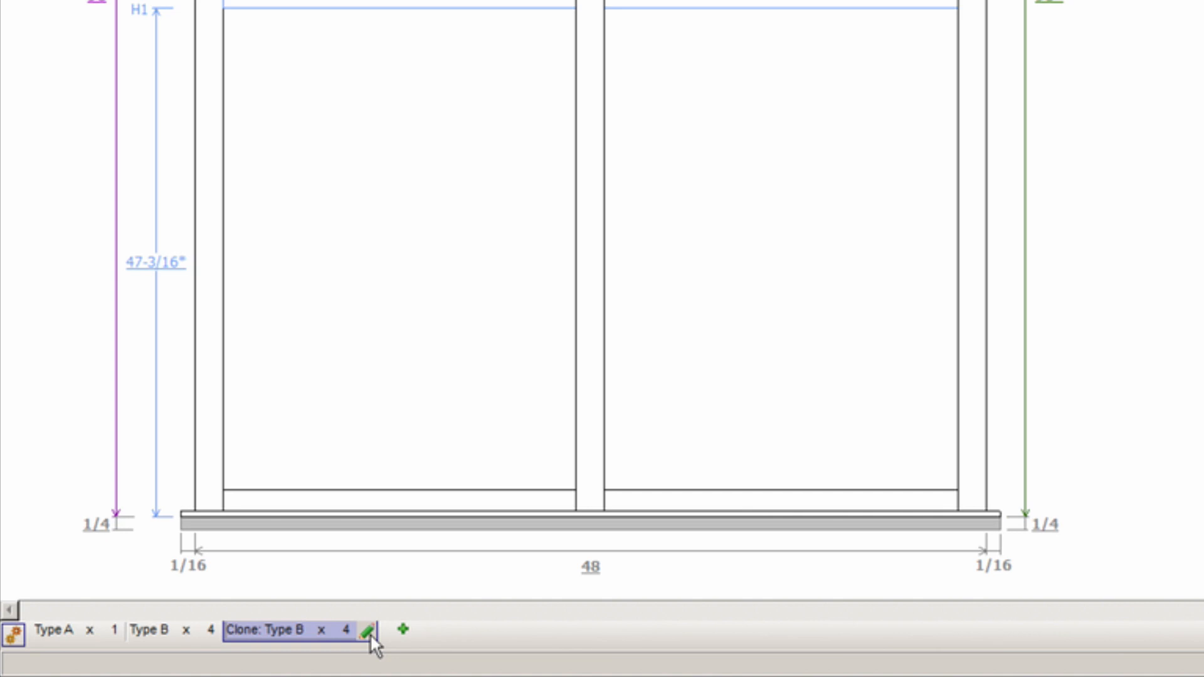
left_click(368, 632)
type("Type C")
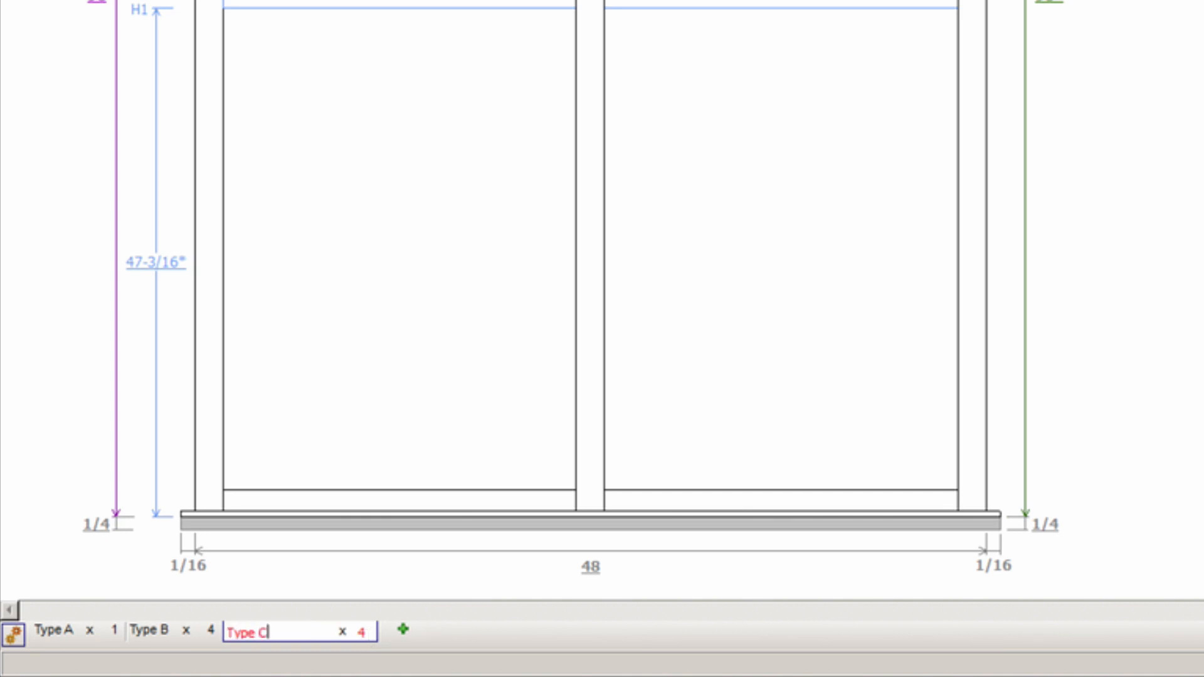
key("Tab")
type("10")
key("Return")
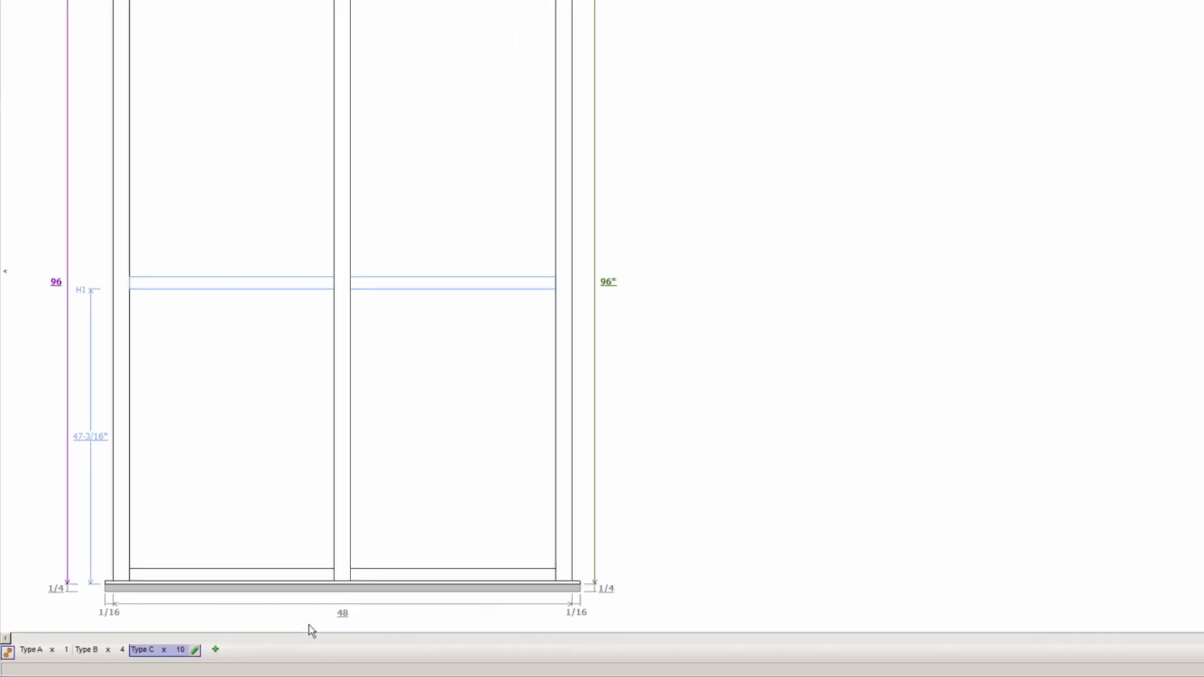
- Set the Type C frame length to 50 inches and save the storefront
left_click(343, 613)
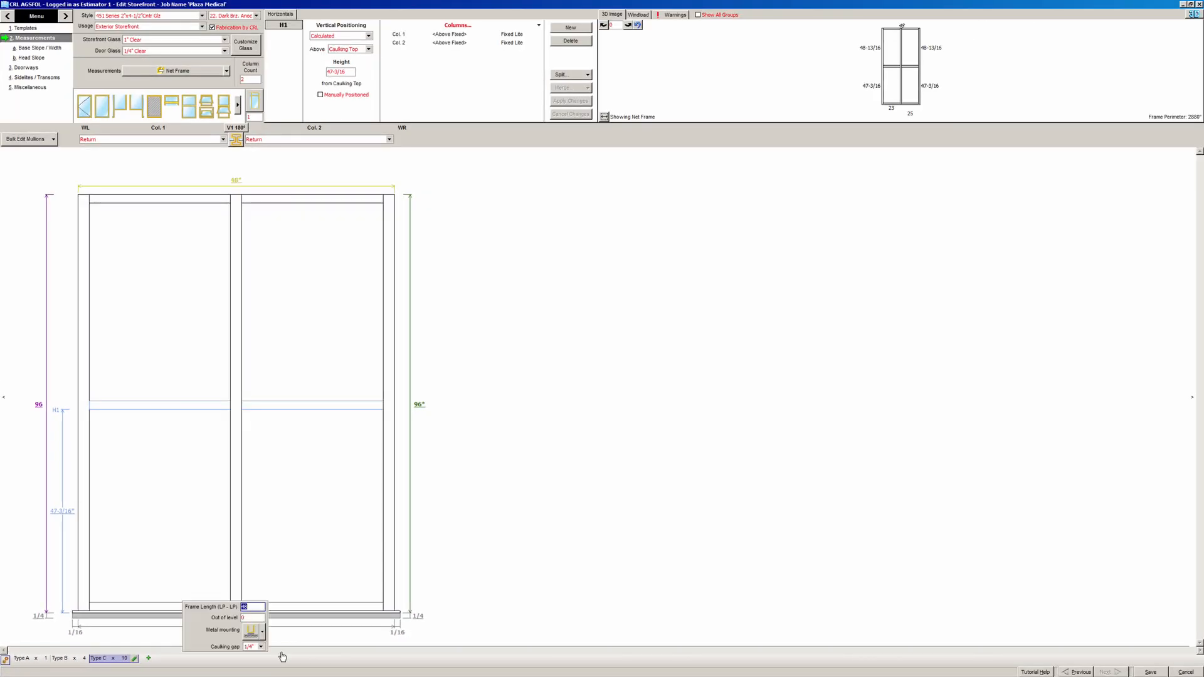
type("50")
key("Tab")
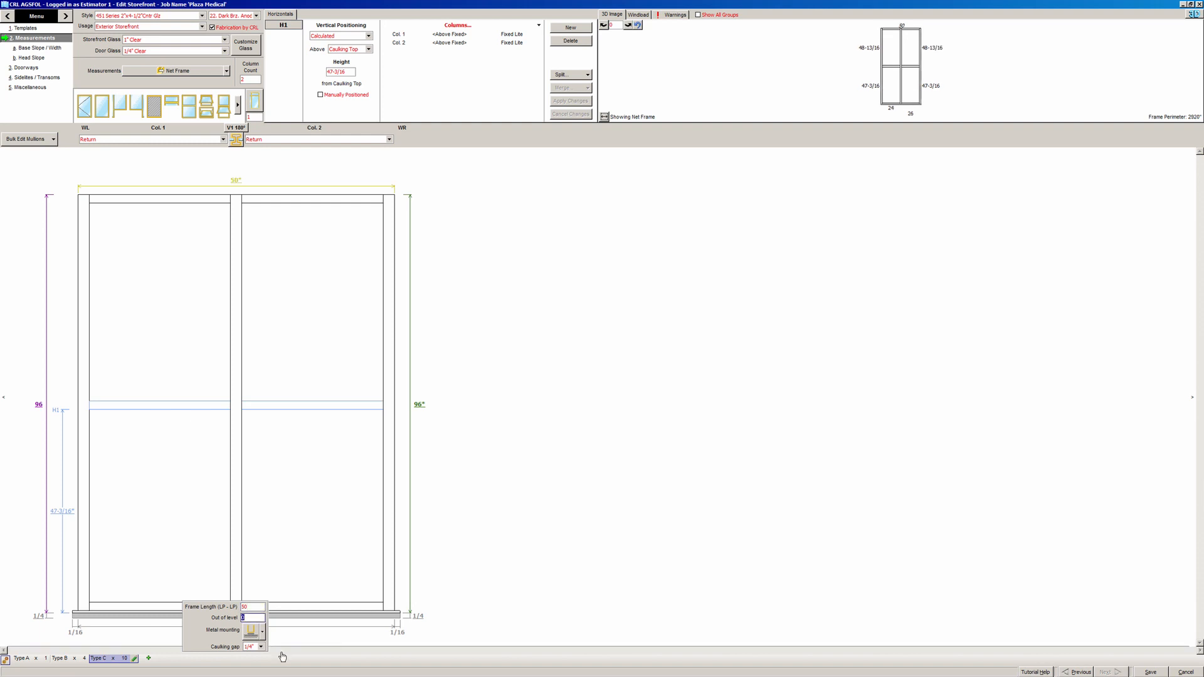
left_click(506, 541)
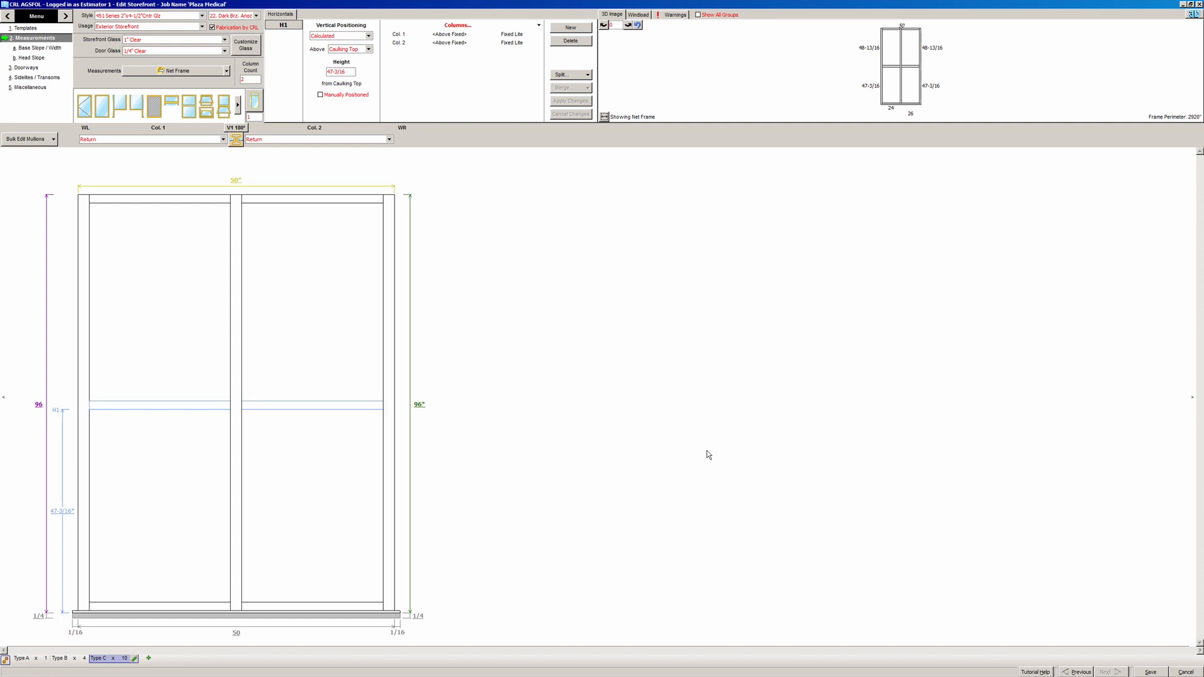
left_click(1150, 672)
- Check the Shallow Insert and PS100 Flush Filler rows in the Miscellaneous hardware list, then close the editor
left_click(33, 88)
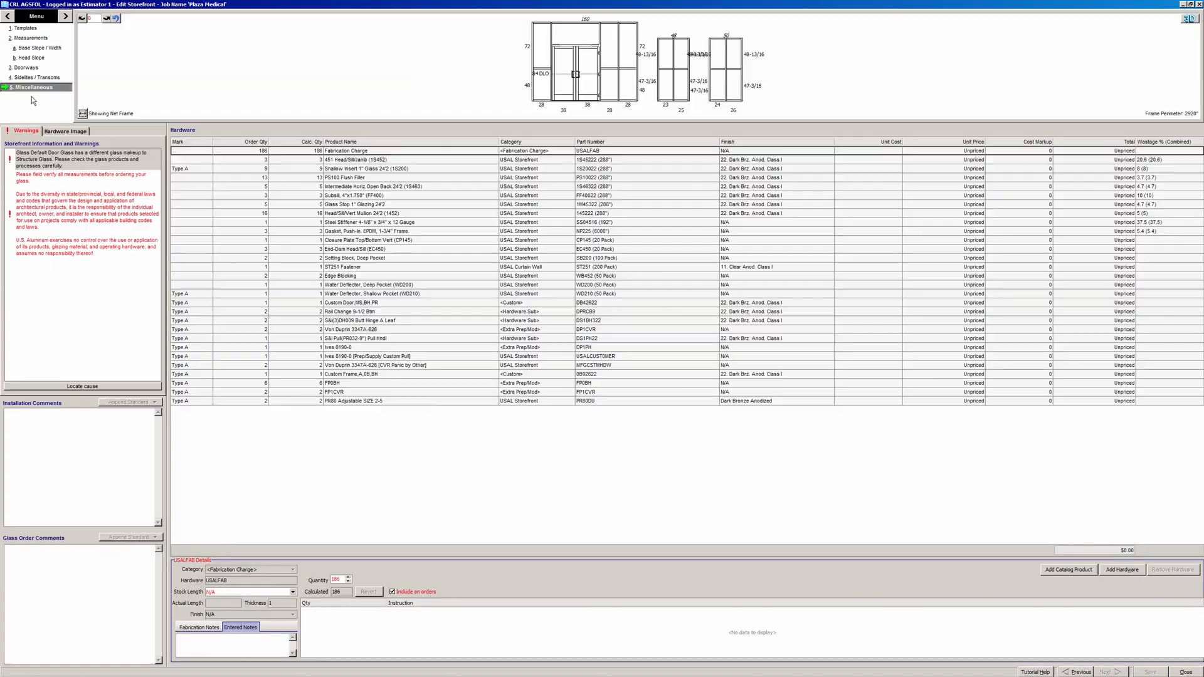
left_click(308, 168)
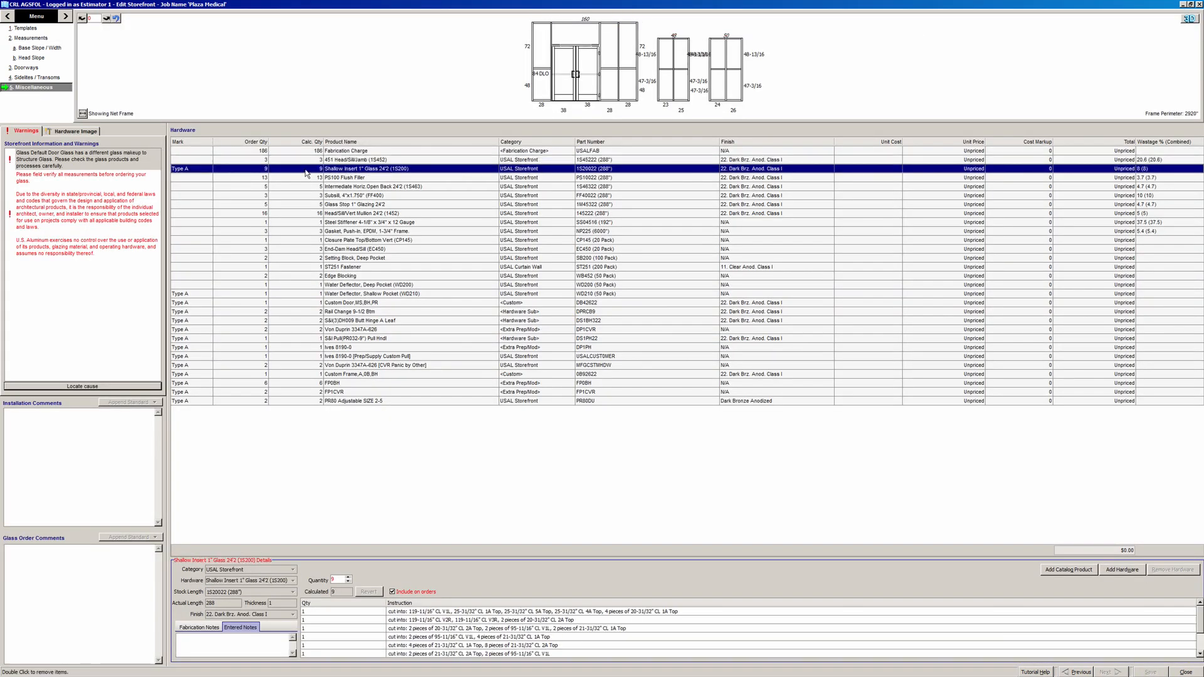
left_click(305, 178)
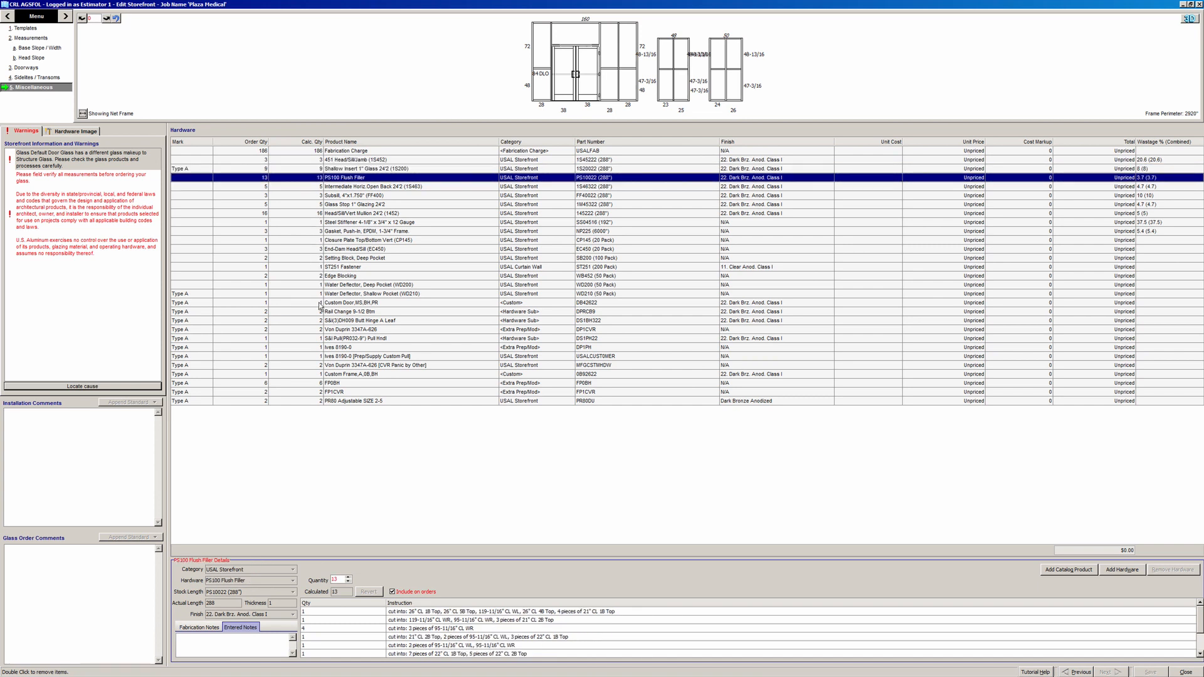
left_click(1176, 672)
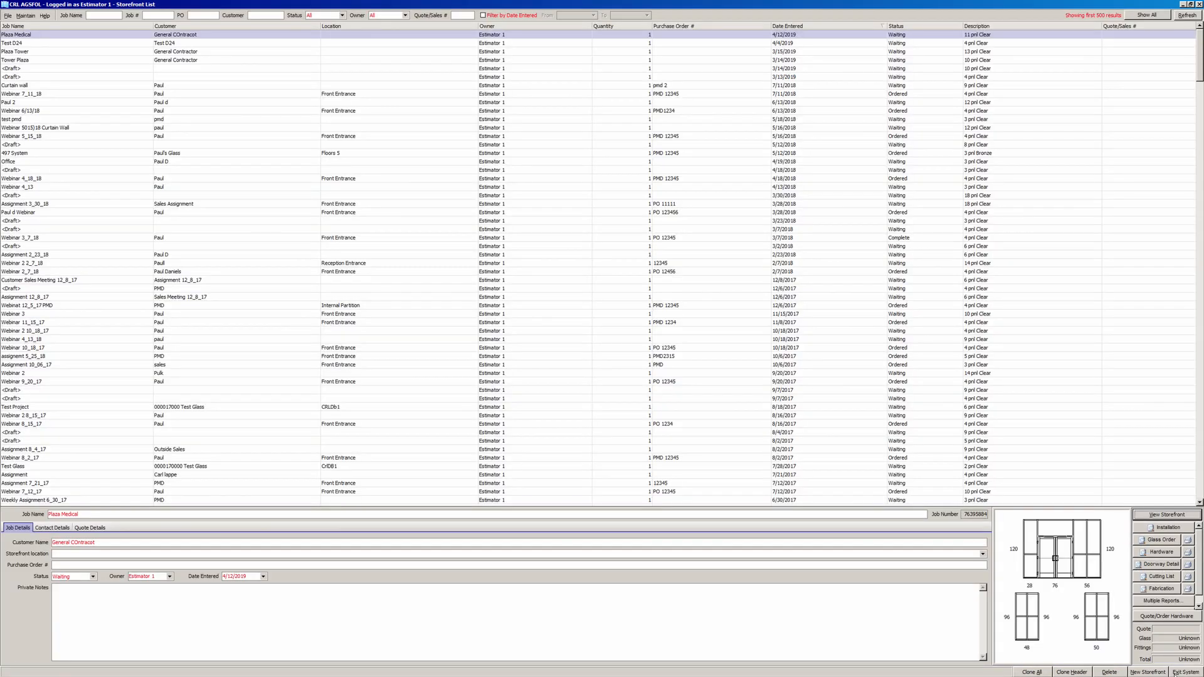
left_click(1145, 540)
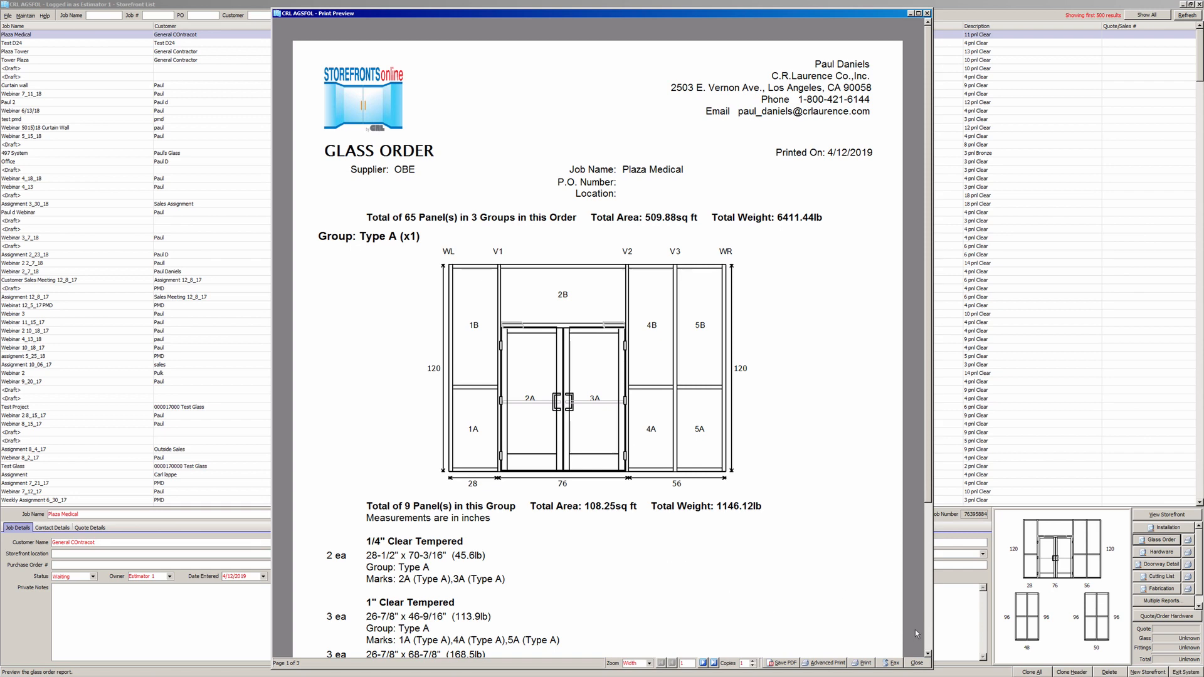
scroll(930, 643, "down", 3)
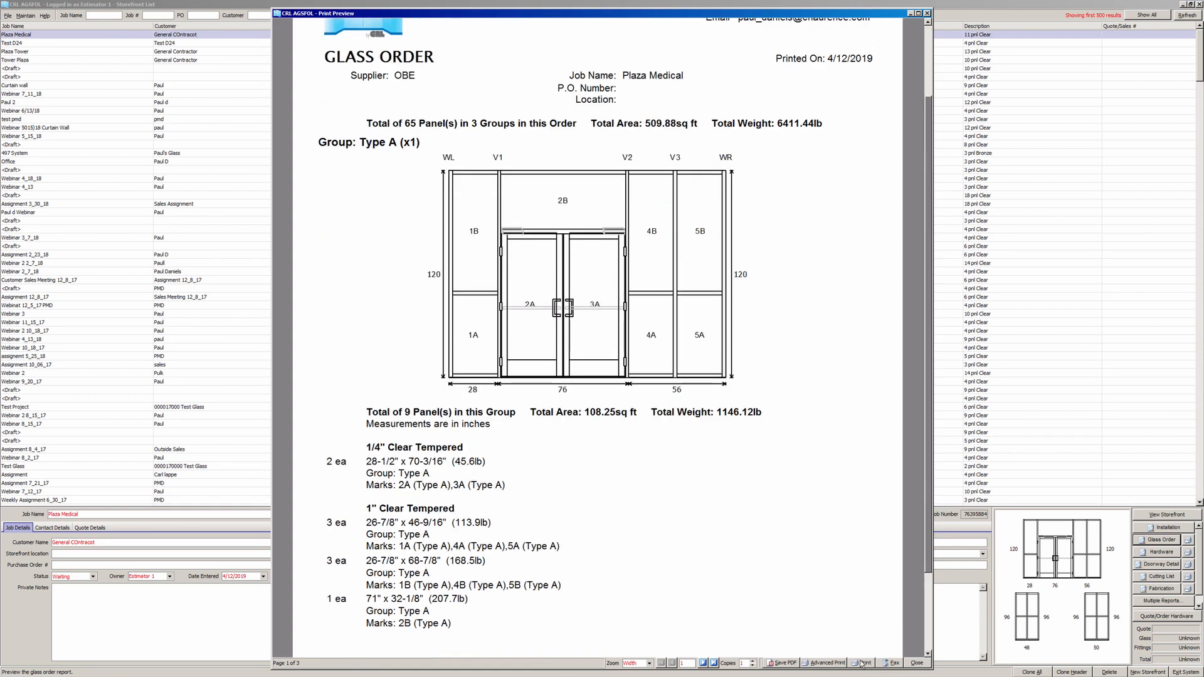
left_click(703, 663)
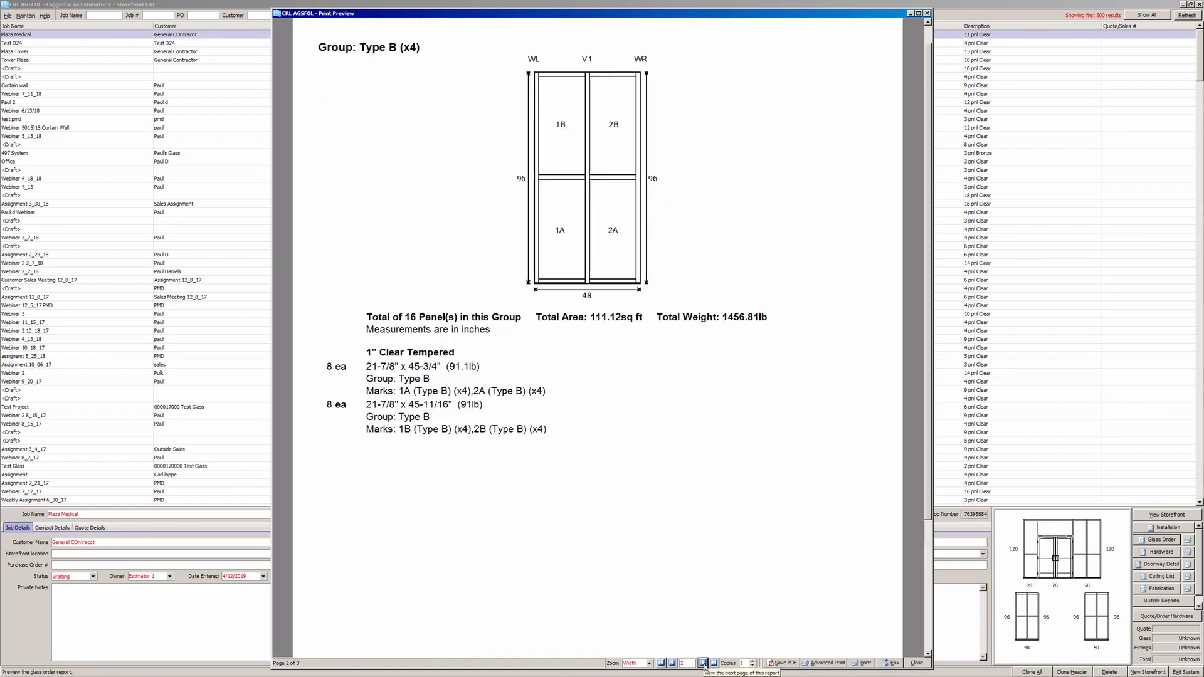
left_click(704, 663)
left_click(917, 662)
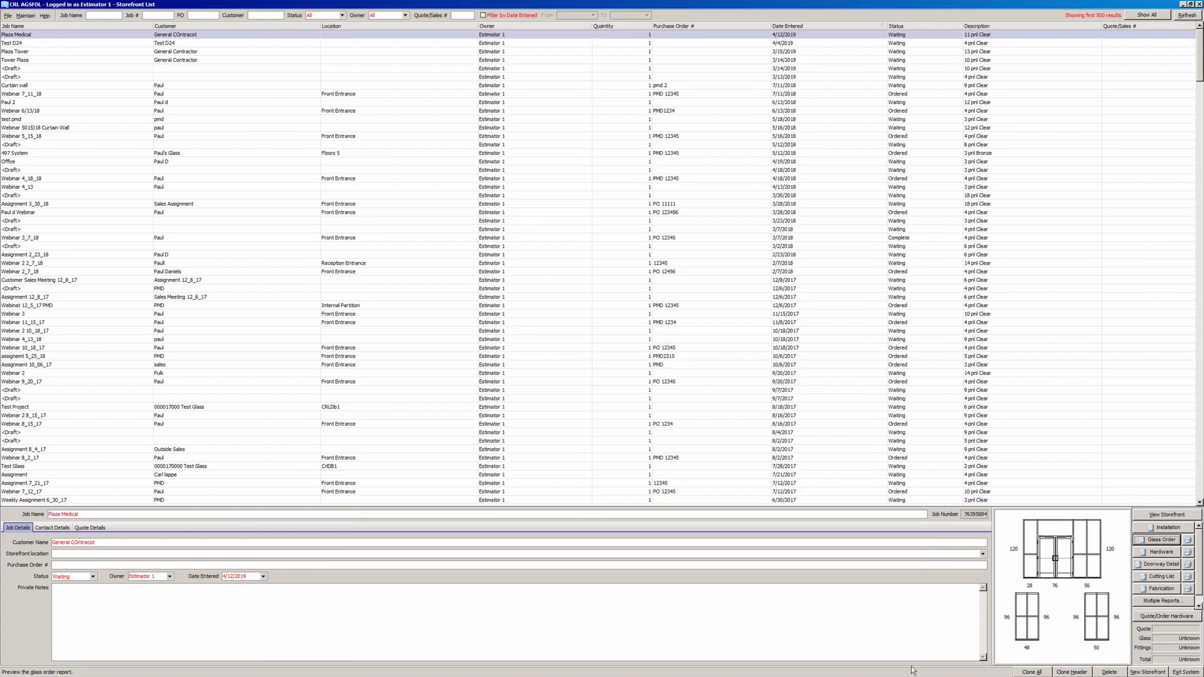
- Open hardware ordering for Plaza Medical and request a quote, entering the contact's e-mail
left_click(1151, 617)
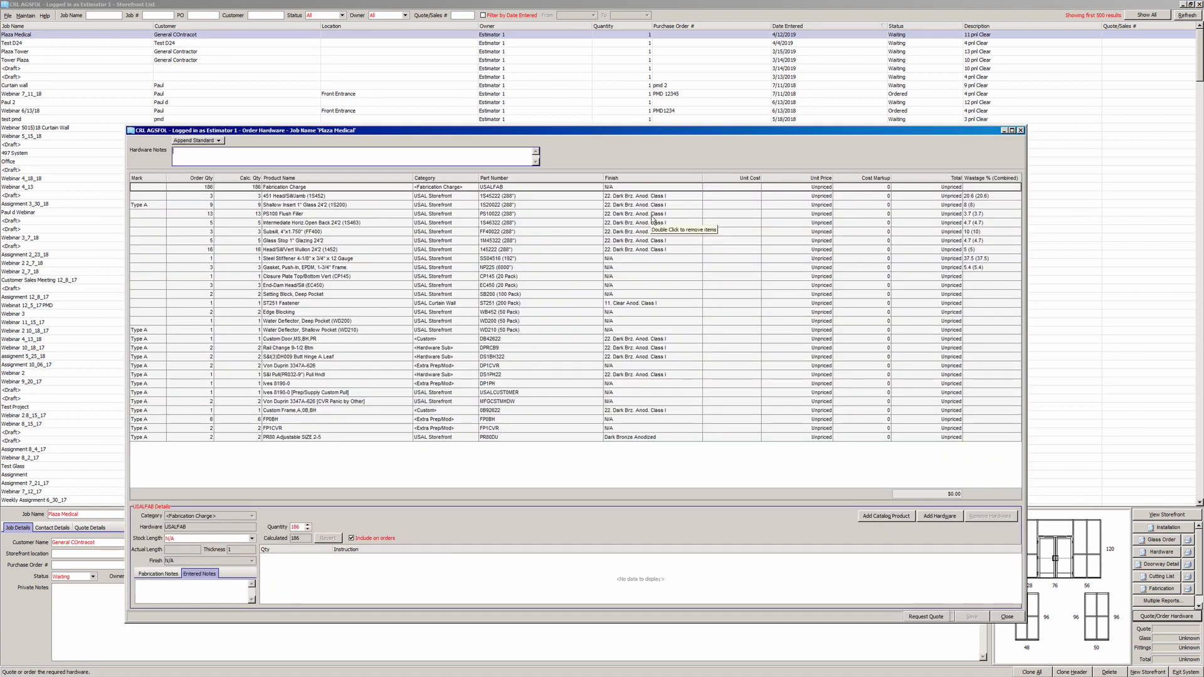
left_click(508, 439)
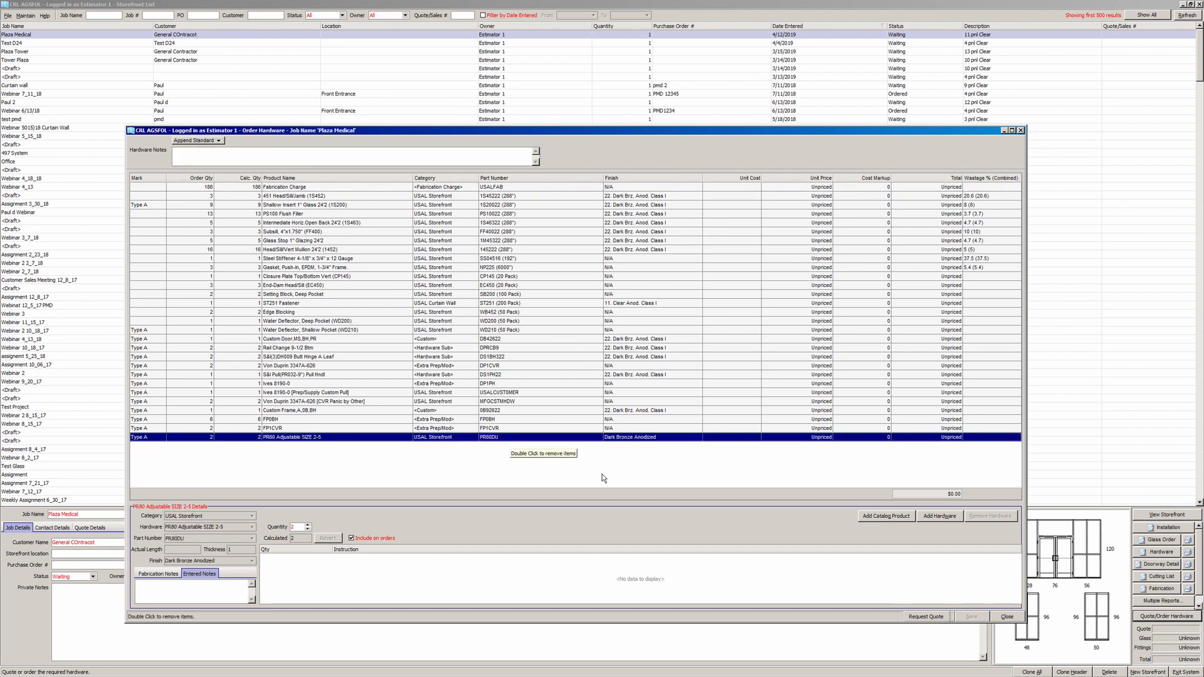
left_click(921, 617)
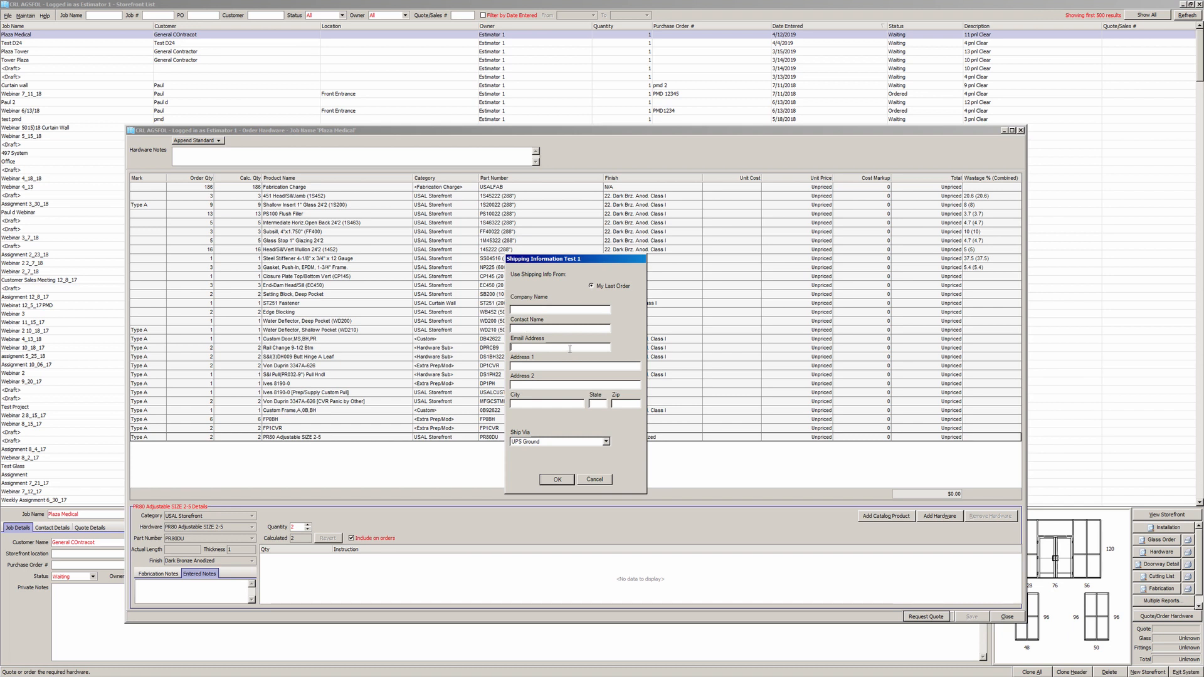
- Set Ship Via to Will Call and submit the quote request
left_click(605, 442)
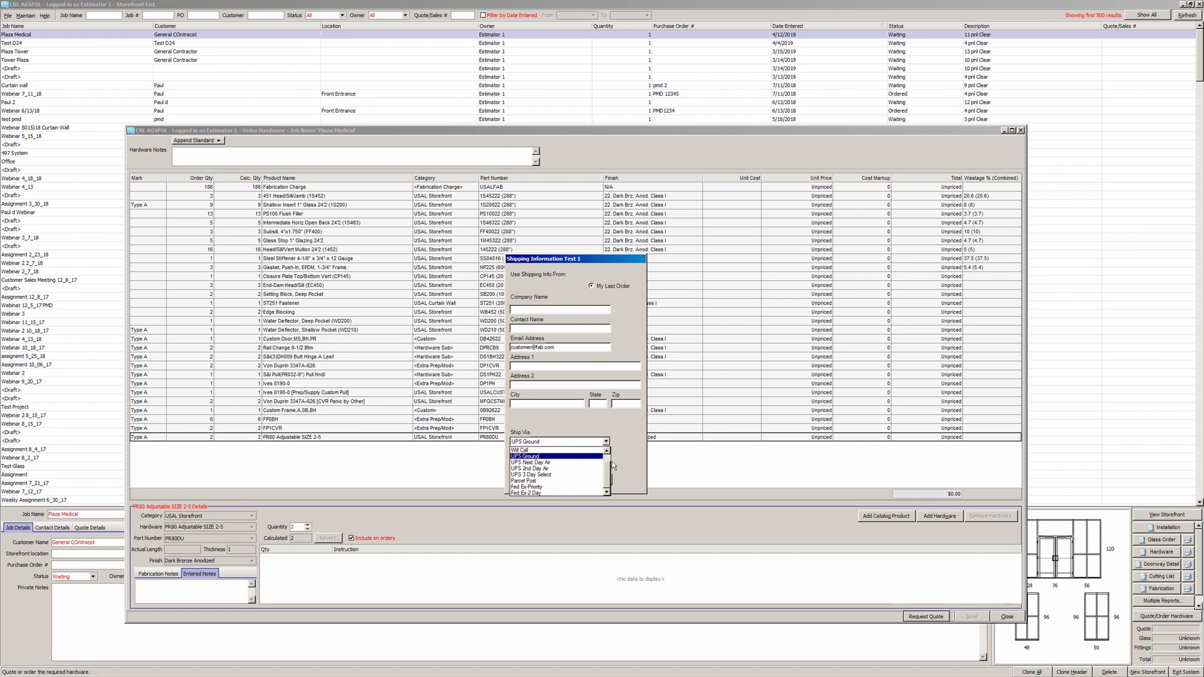
left_click(588, 450)
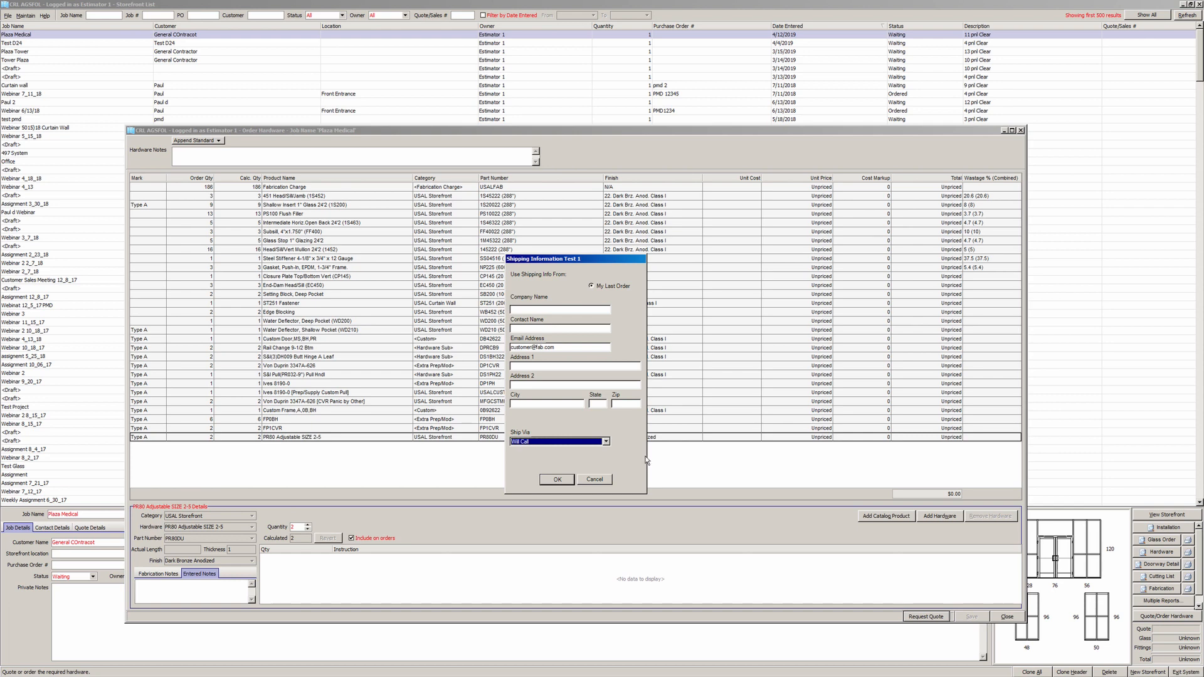
left_click(556, 484)
left_click(555, 486)
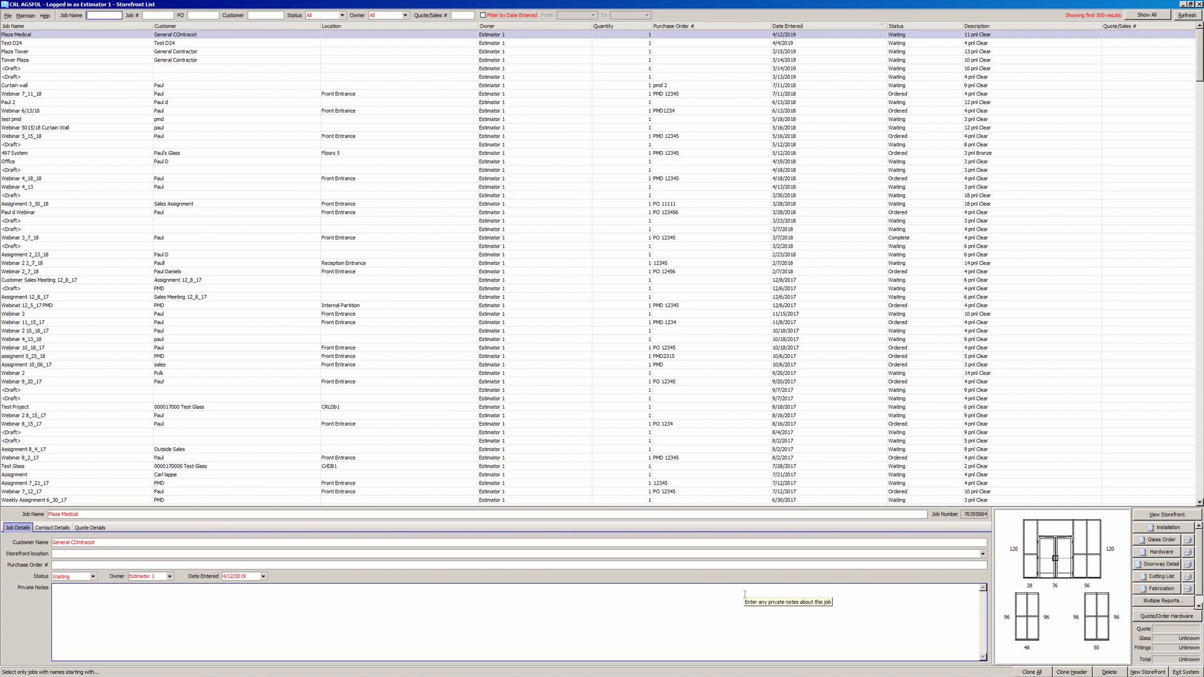